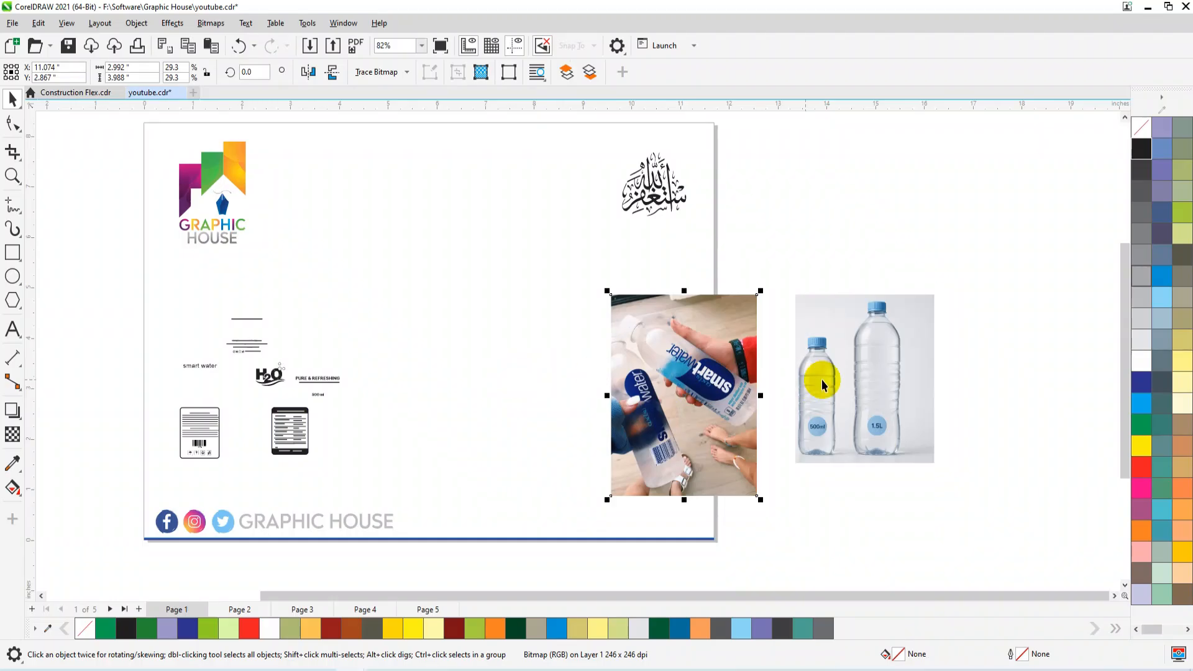
# Move the plain bottles photo and the smartwater photo slightly down beside the page's right edge.
pyautogui.moveTo(851, 399); pyautogui.dragTo(849, 404)
pyautogui.moveTo(697, 416); pyautogui.dragTo(687, 426)
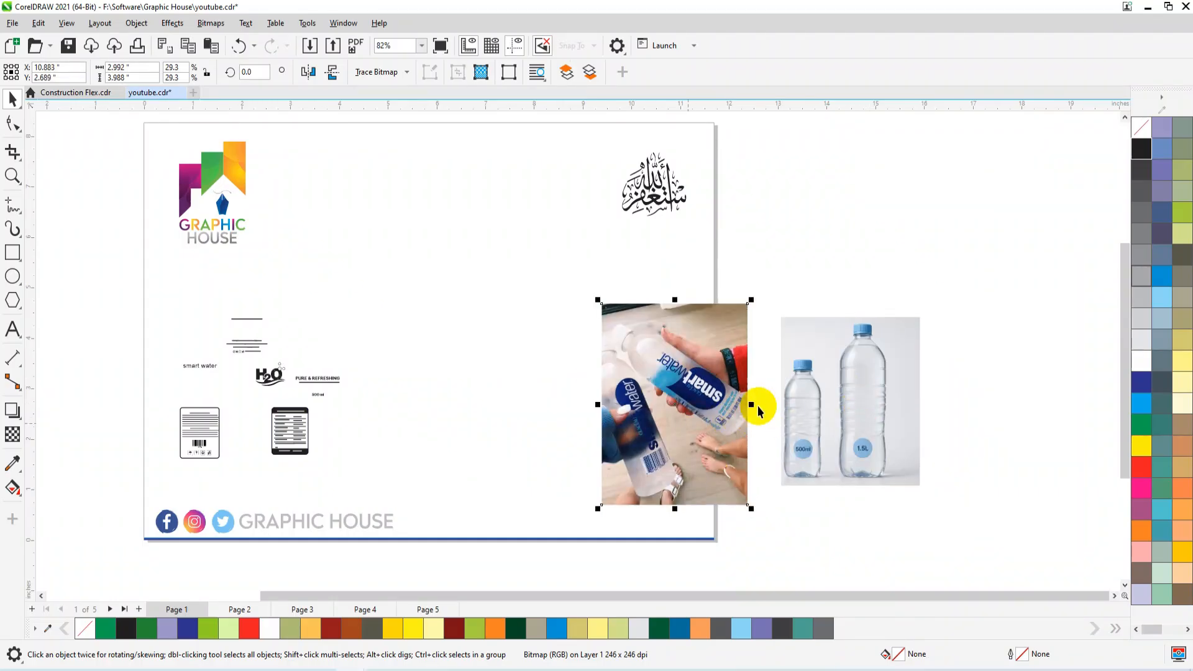
pyautogui.scroll(3, 706, 403)
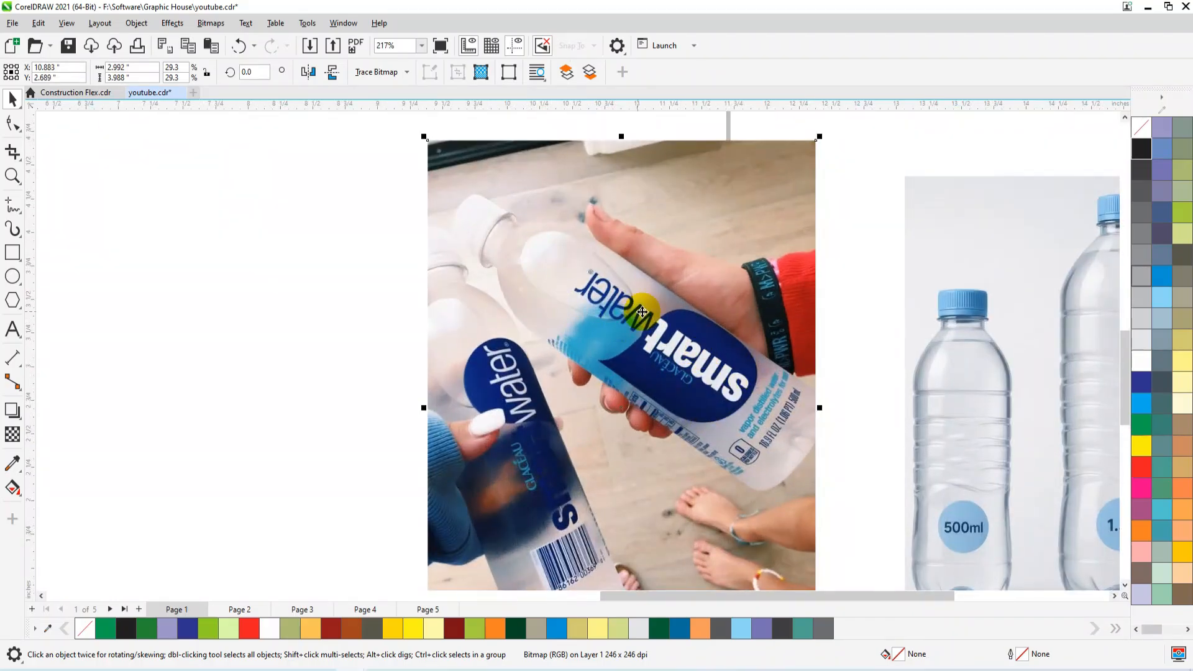
pyautogui.scroll(-2, 651, 353)
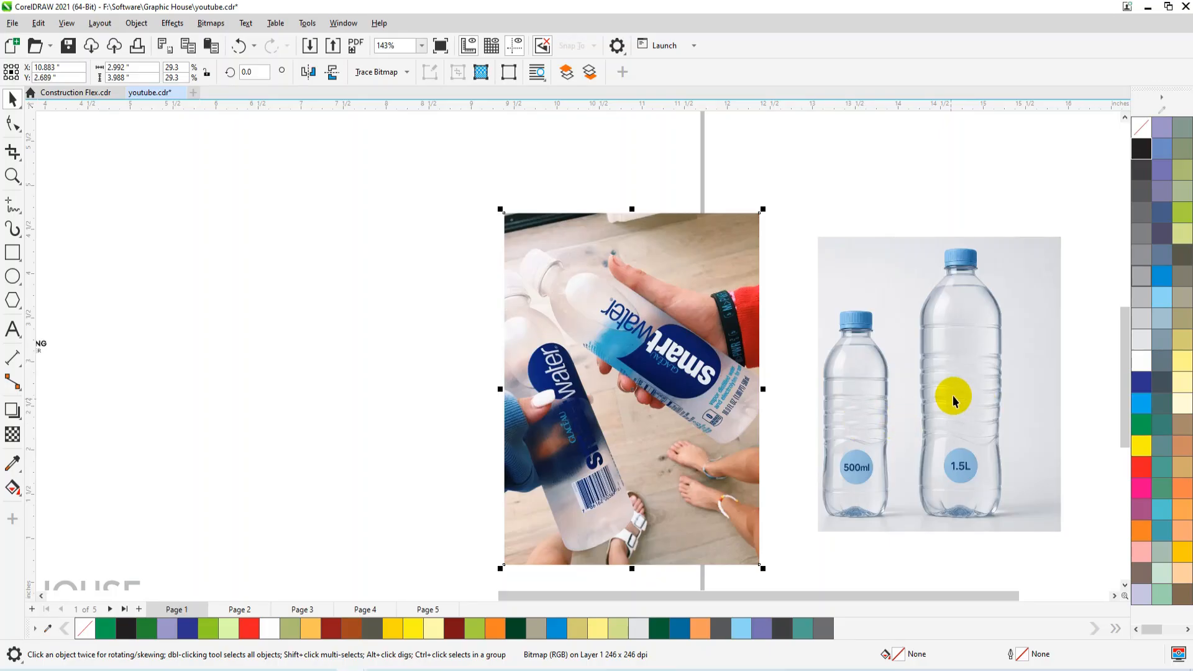
# Examine the prepared label texts, logo, mineral table and barcode box, plus the two reference bottle photos.
pyautogui.scroll(-3, 952, 395)
pyautogui.scroll(3, 364, 399)
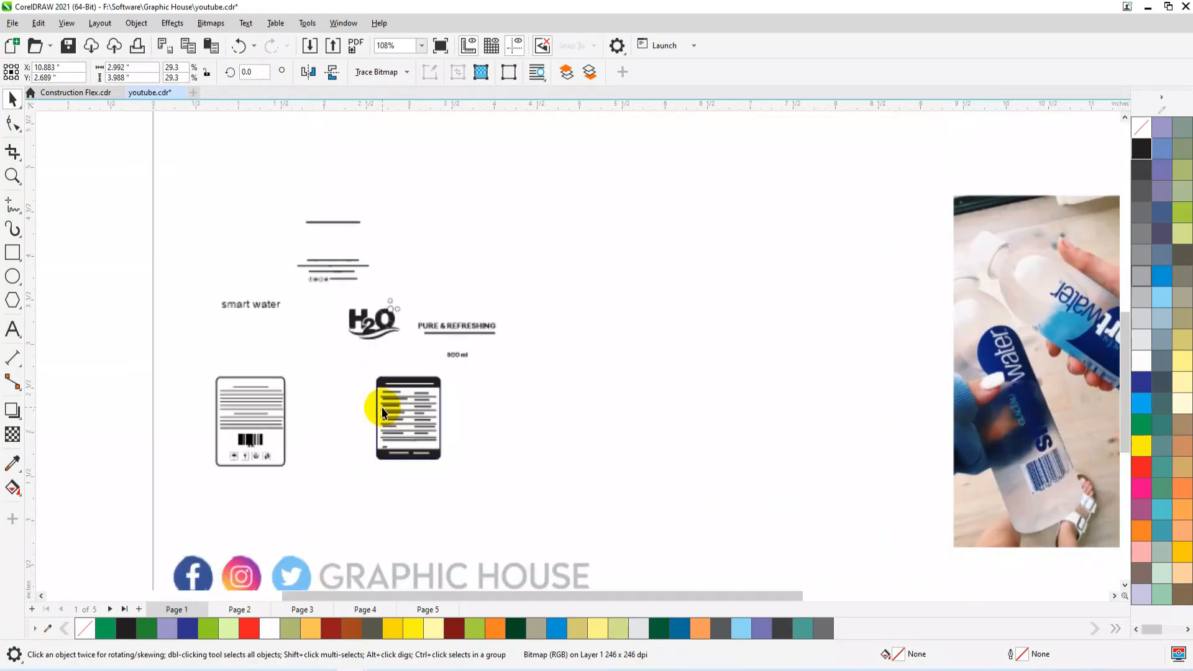
pyautogui.click(395, 404)
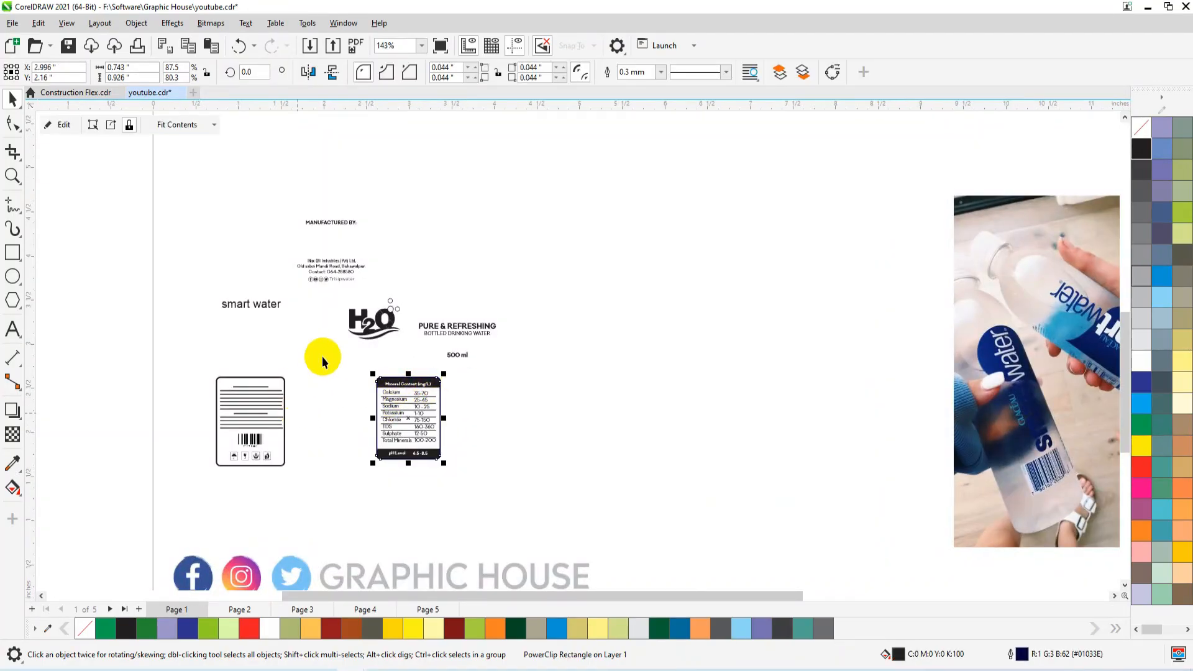
pyautogui.moveTo(311, 371); pyautogui.dragTo(199, 496)
pyautogui.scroll(-2, 184, 441)
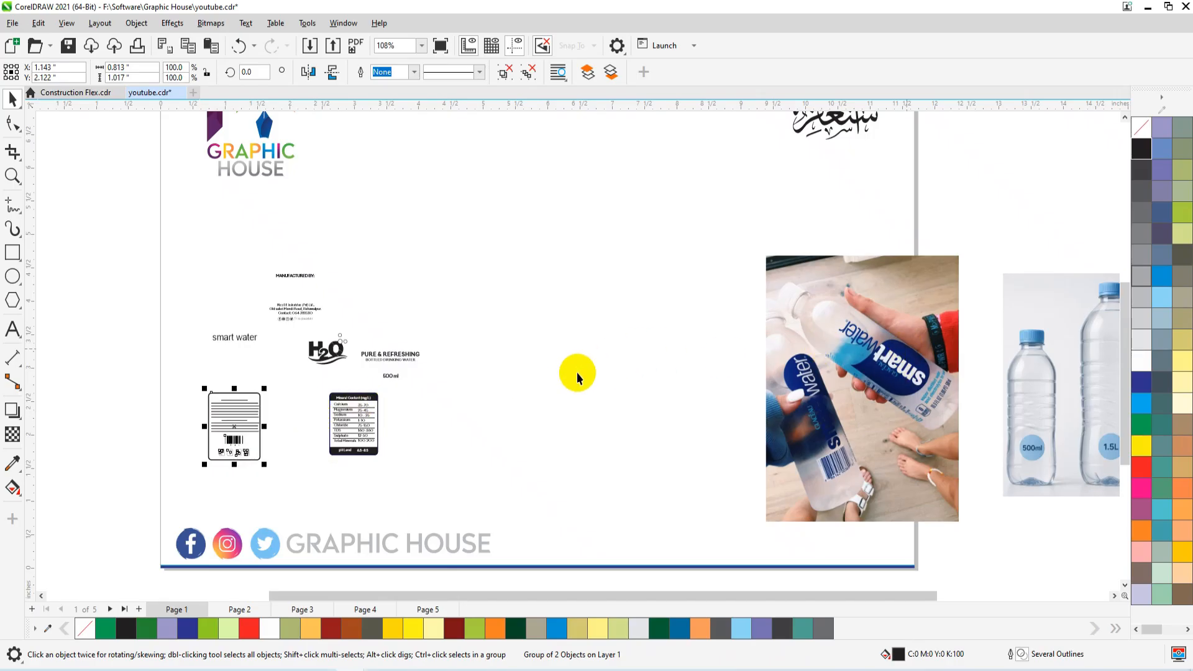
pyautogui.scroll(-1, 576, 371)
pyautogui.scroll(1, 1004, 375)
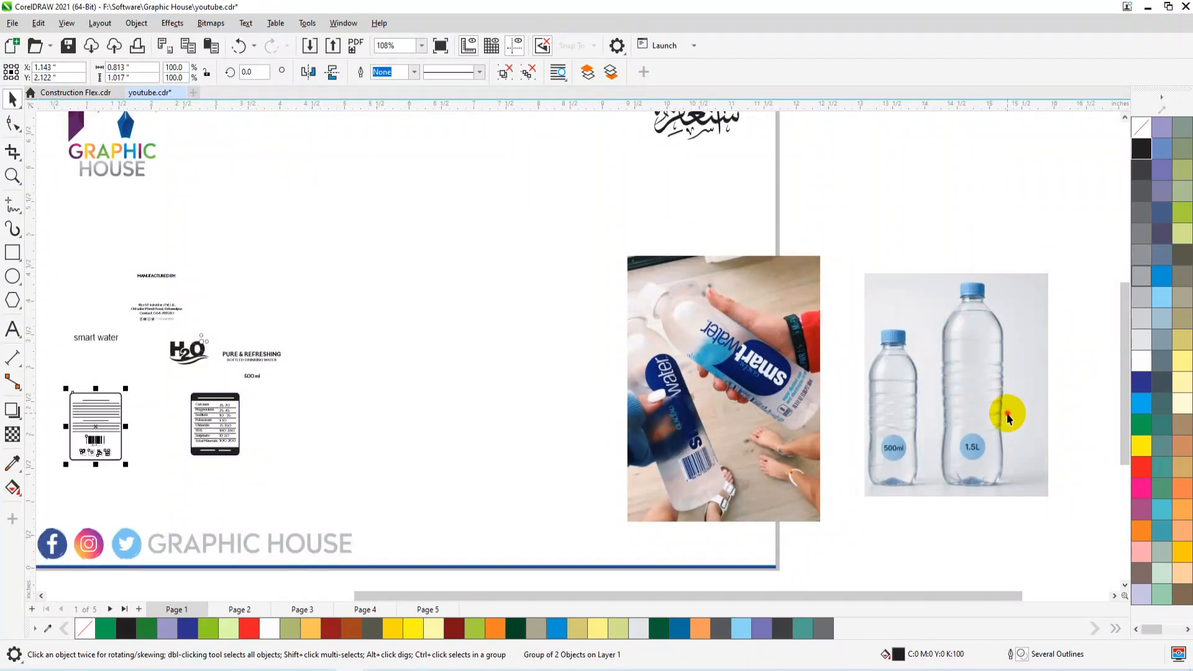
pyautogui.click(1007, 418)
pyautogui.scroll(3, 1048, 427)
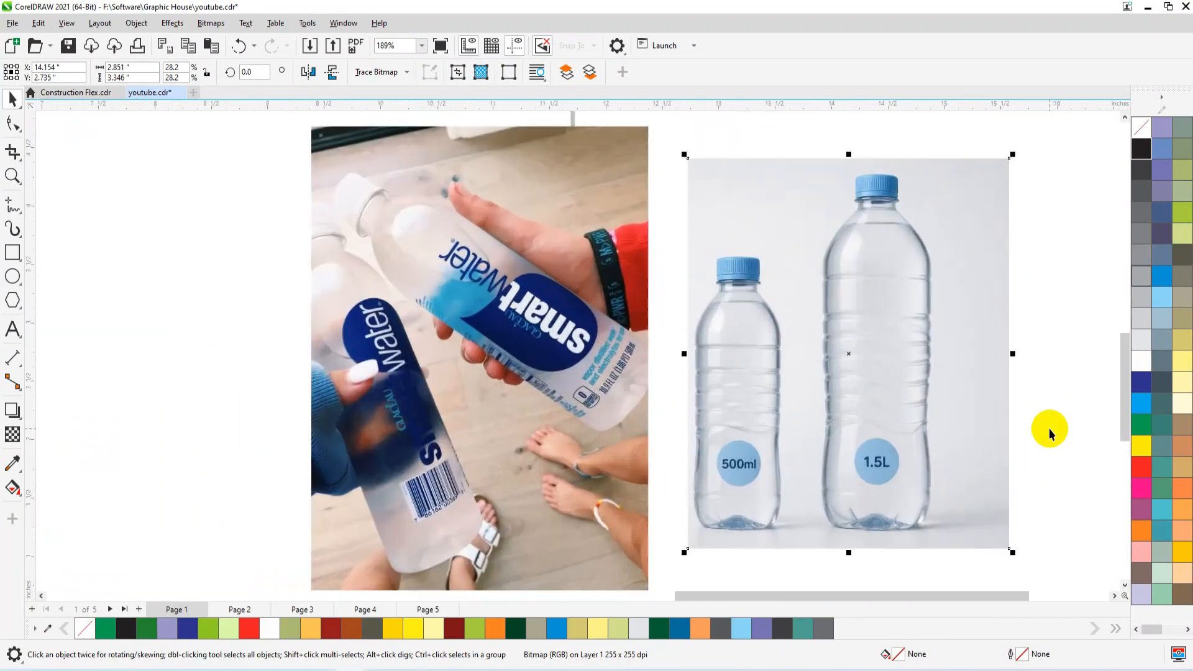
pyautogui.scroll(1, 1049, 433)
pyautogui.scroll(-1, 630, 403)
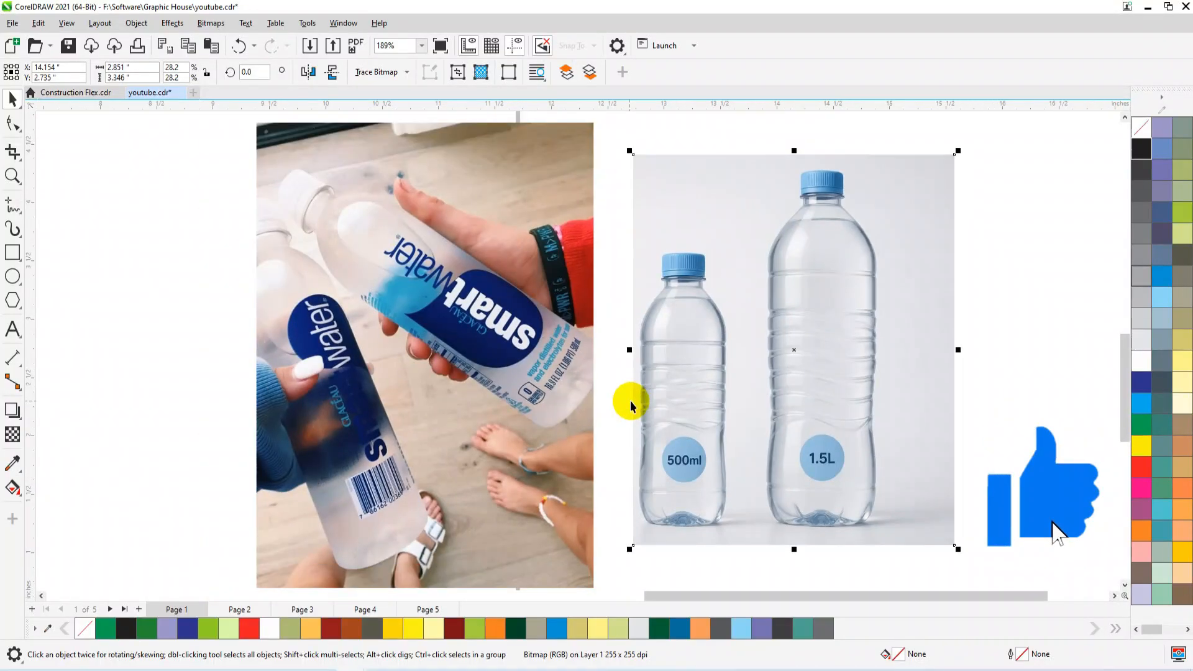
# Draw a rectangle about 0.925 by 1.125 in across the 1.5L bottle's body and fill it light blue.
pyautogui.scroll(2, 950, 386)
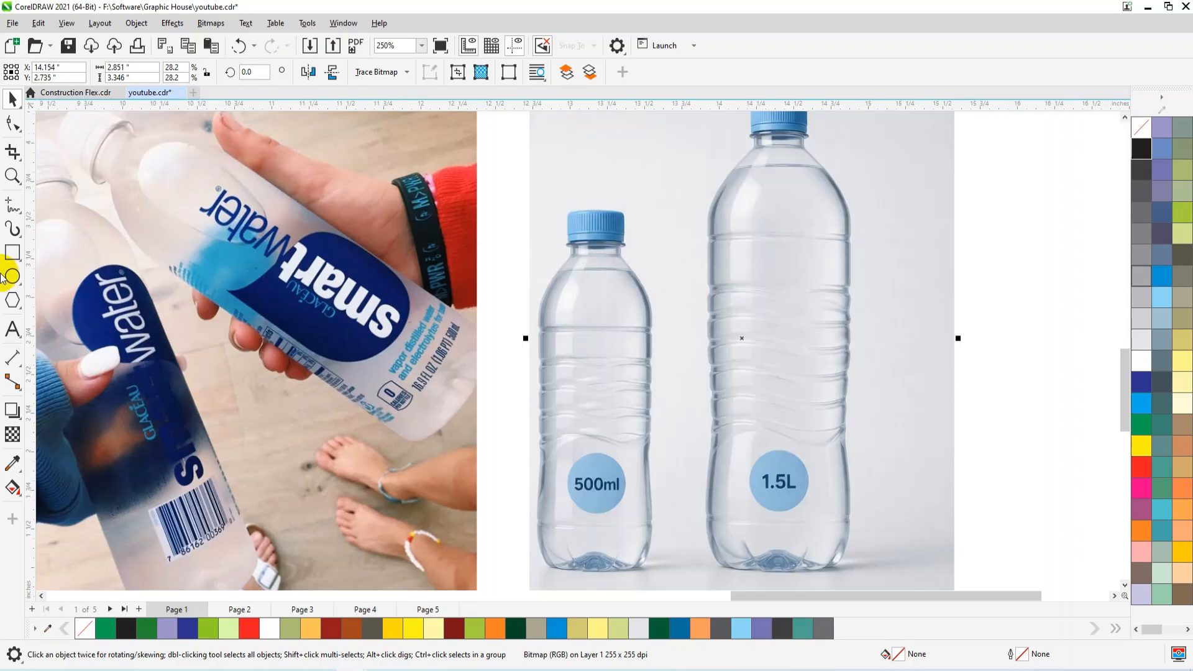
pyautogui.click(13, 254)
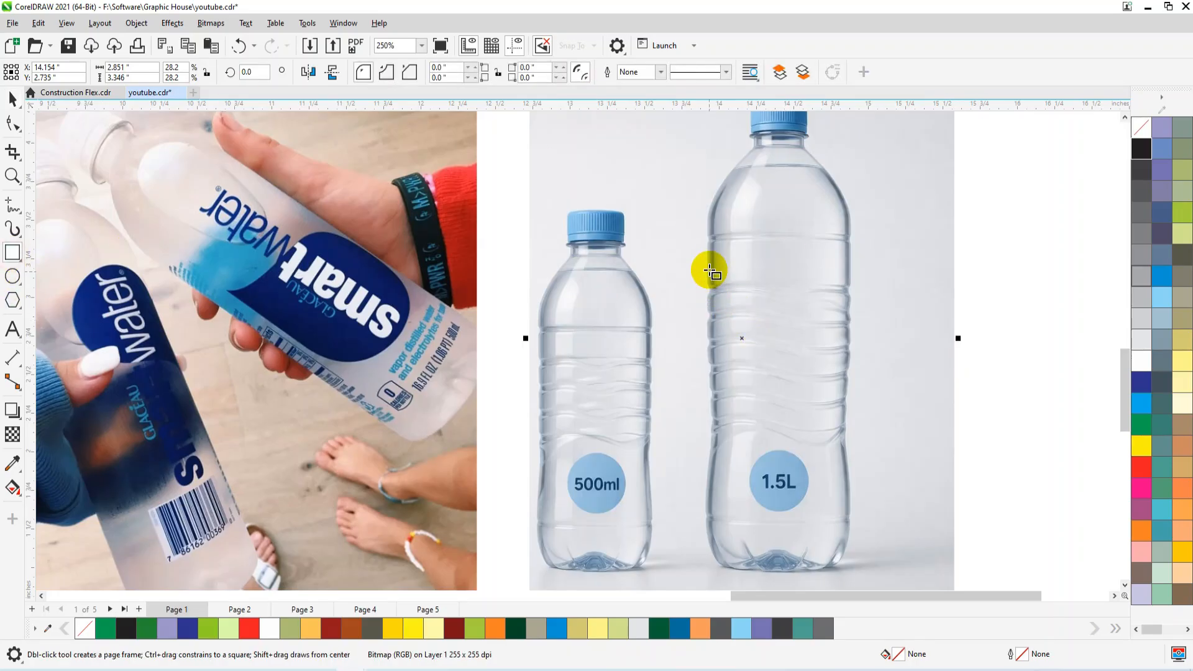
pyautogui.moveTo(709, 265); pyautogui.dragTo(845, 438)
pyautogui.click(1162, 300)
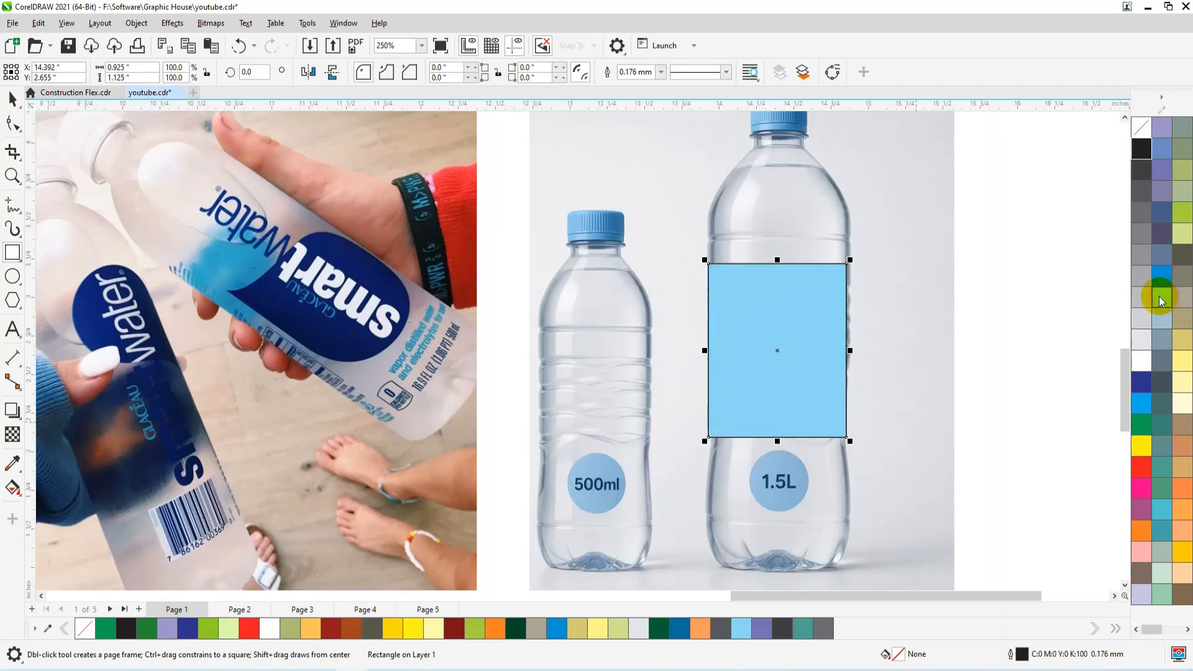
pyautogui.press('space')
# Stretch the blue rectangle downward and upward over the 1.5L bottle to a height of about 1.702 in.
pyautogui.scroll(-1, 777, 362)
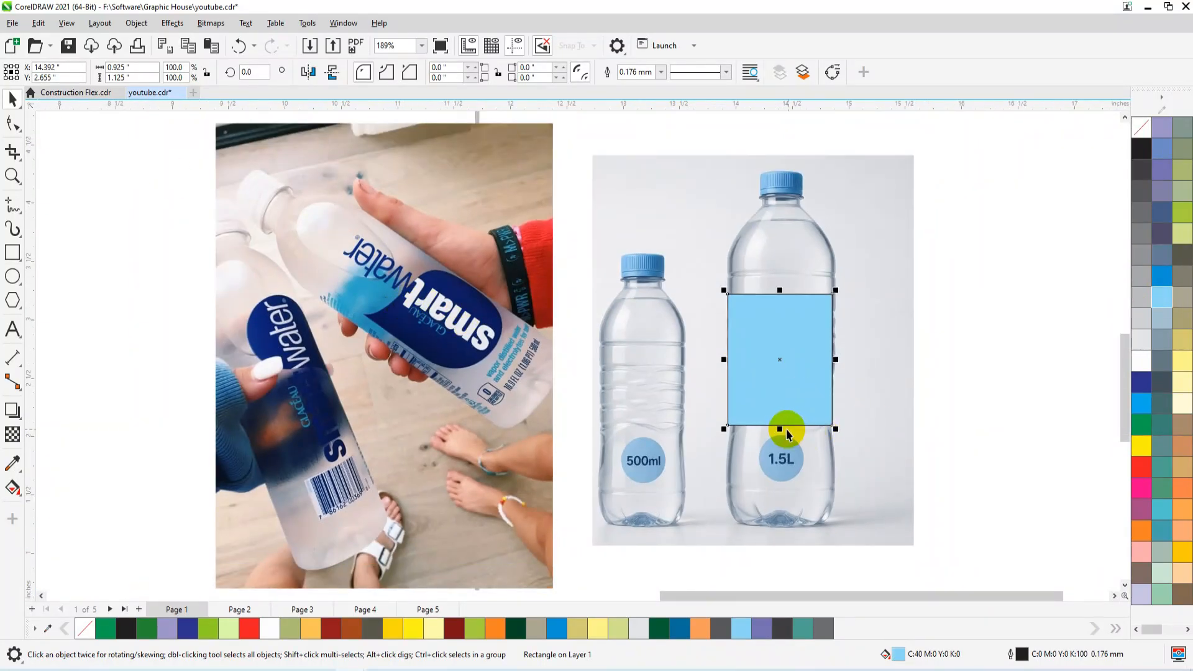
pyautogui.moveTo(782, 430); pyautogui.dragTo(781, 483)
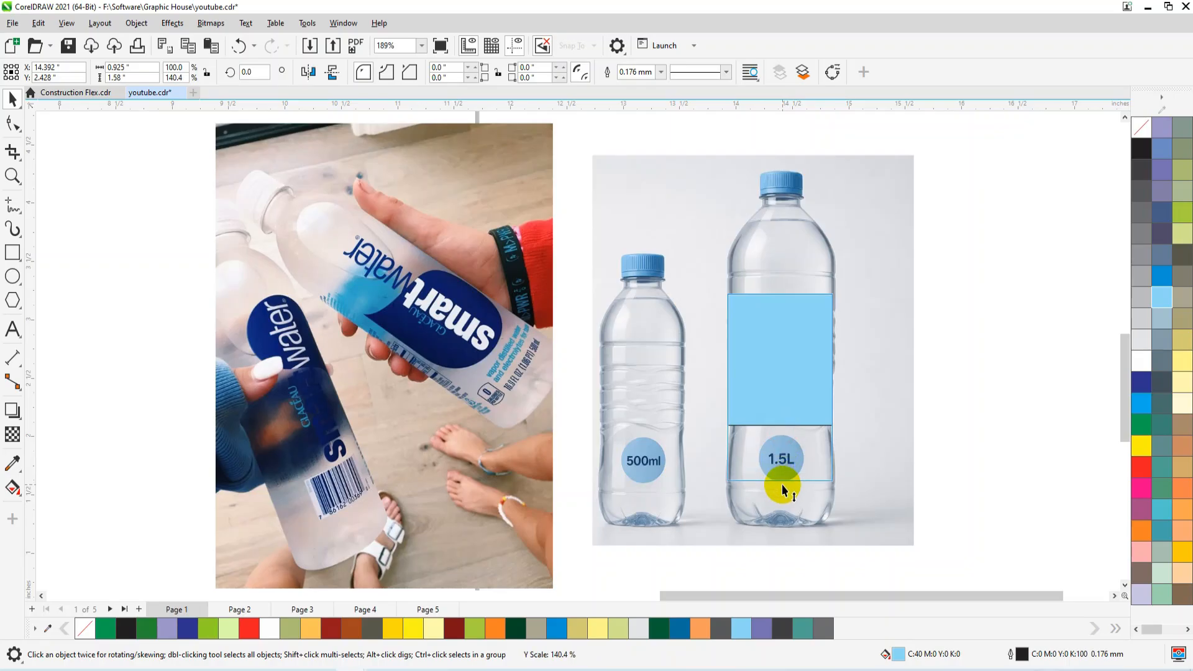
pyautogui.moveTo(779, 290); pyautogui.dragTo(786, 288)
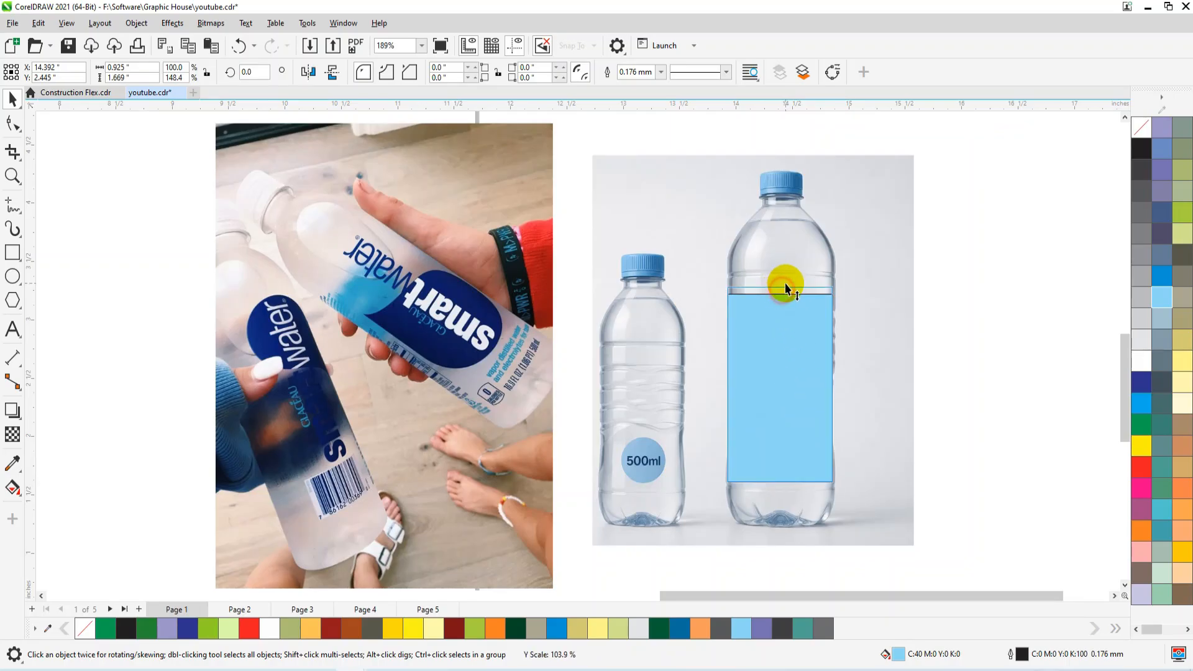
# Move the blue rectangle onto the middle of the page and shift both reference photos beyond the page's right edge.
pyautogui.moveTo(462, 315); pyautogui.dragTo(468, 315)
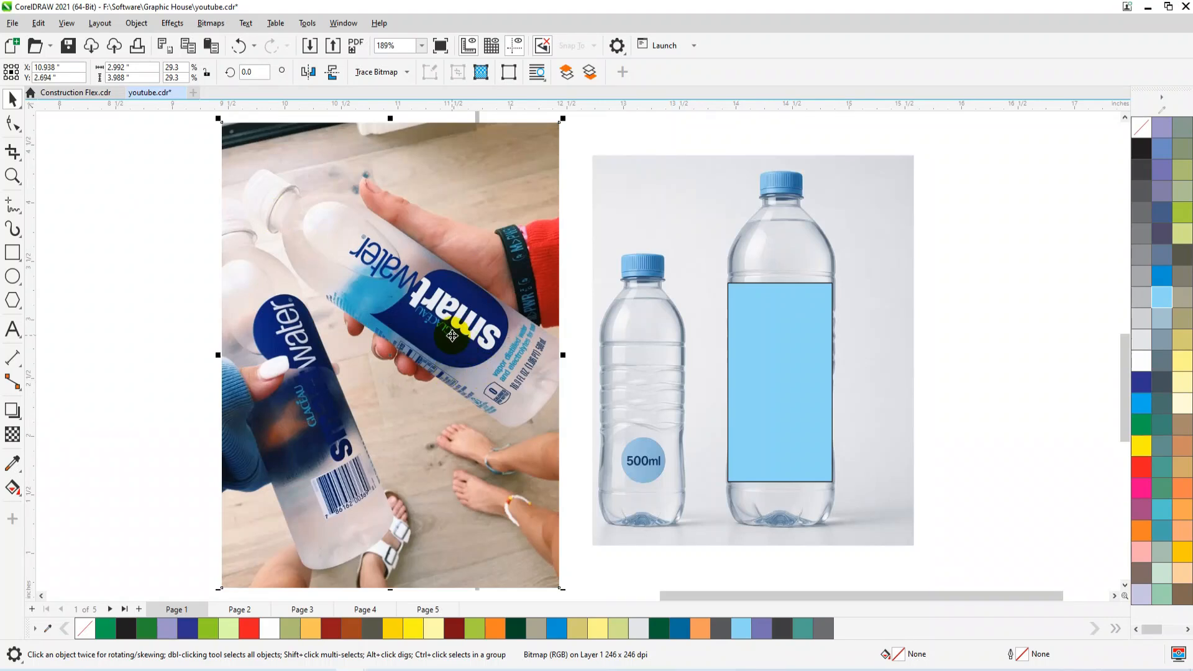
pyautogui.scroll(-2, 789, 351)
pyautogui.click(795, 361)
pyautogui.scroll(-2, 869, 363)
pyautogui.scroll(-2, 878, 367)
pyautogui.moveTo(847, 376); pyautogui.dragTo(559, 346)
pyautogui.click(753, 380)
pyautogui.keyDown('shift'); pyautogui.click(841, 346); pyautogui.keyUp('shift')
pyautogui.moveTo(748, 376); pyautogui.dragTo(842, 333)
pyautogui.moveTo(540, 338); pyautogui.dragTo(560, 322)
pyautogui.scroll(5, 557, 332)
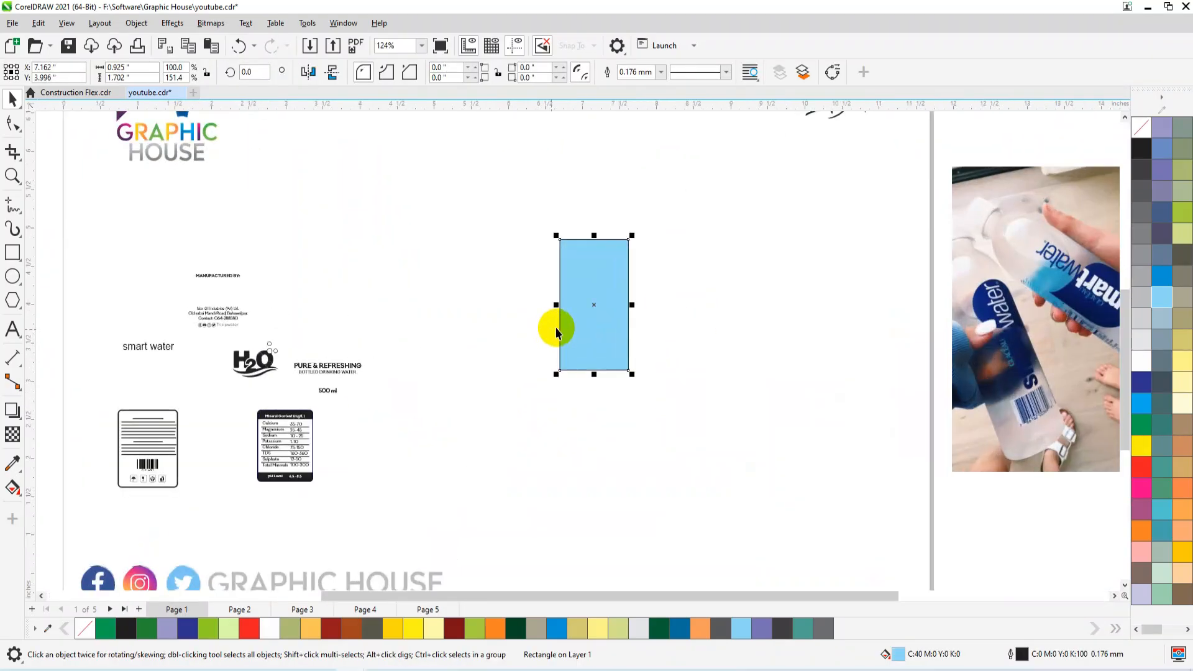
# Create mirrored copies of the rectangle against its left and right sides and shift the resulting three-panel label slightly down and left.
pyautogui.moveTo(633, 306); pyautogui.dragTo(535, 300)
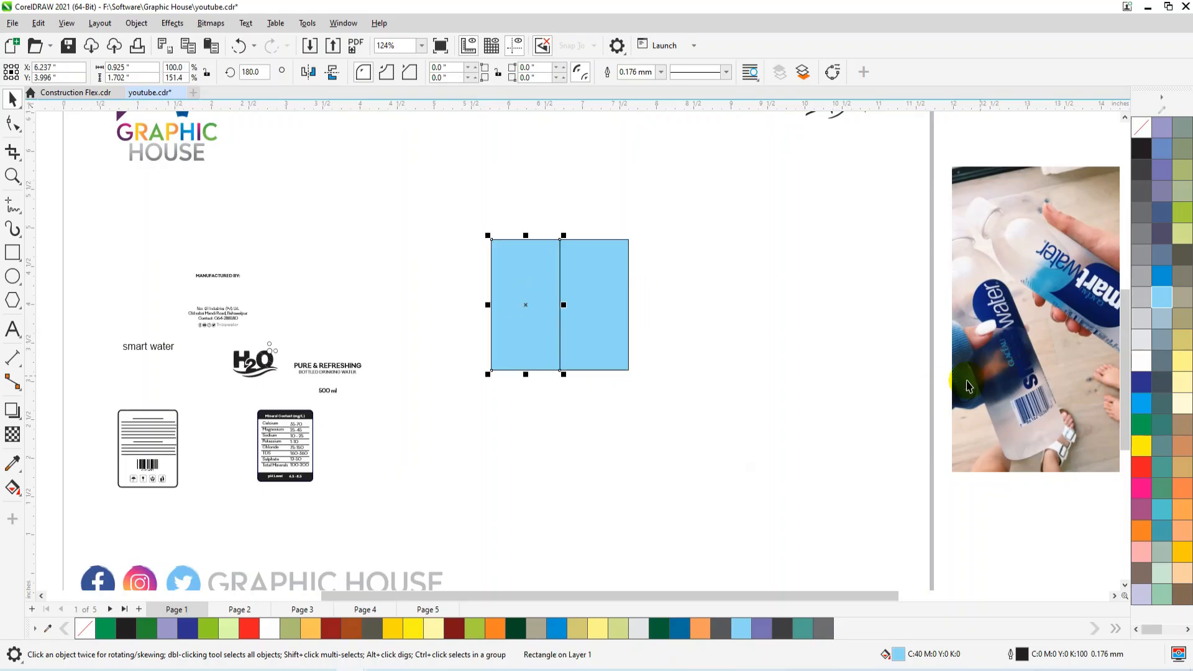
pyautogui.click(612, 317)
pyautogui.moveTo(658, 302); pyautogui.dragTo(668, 300)
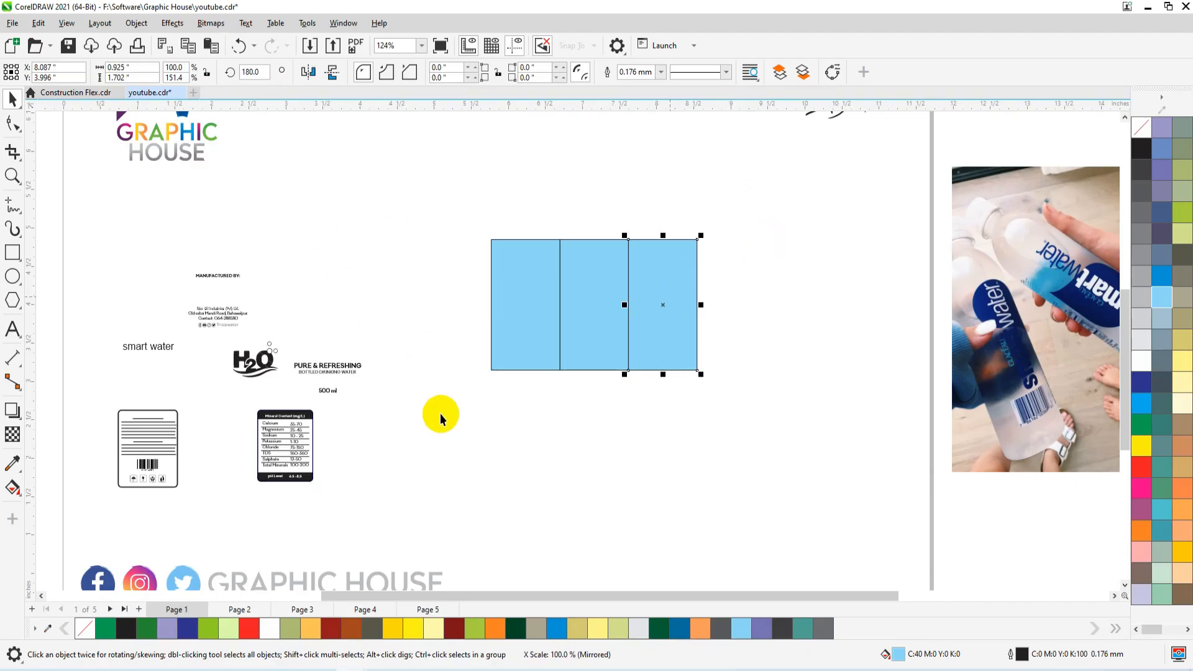
pyautogui.moveTo(660, 293); pyautogui.dragTo(639, 304)
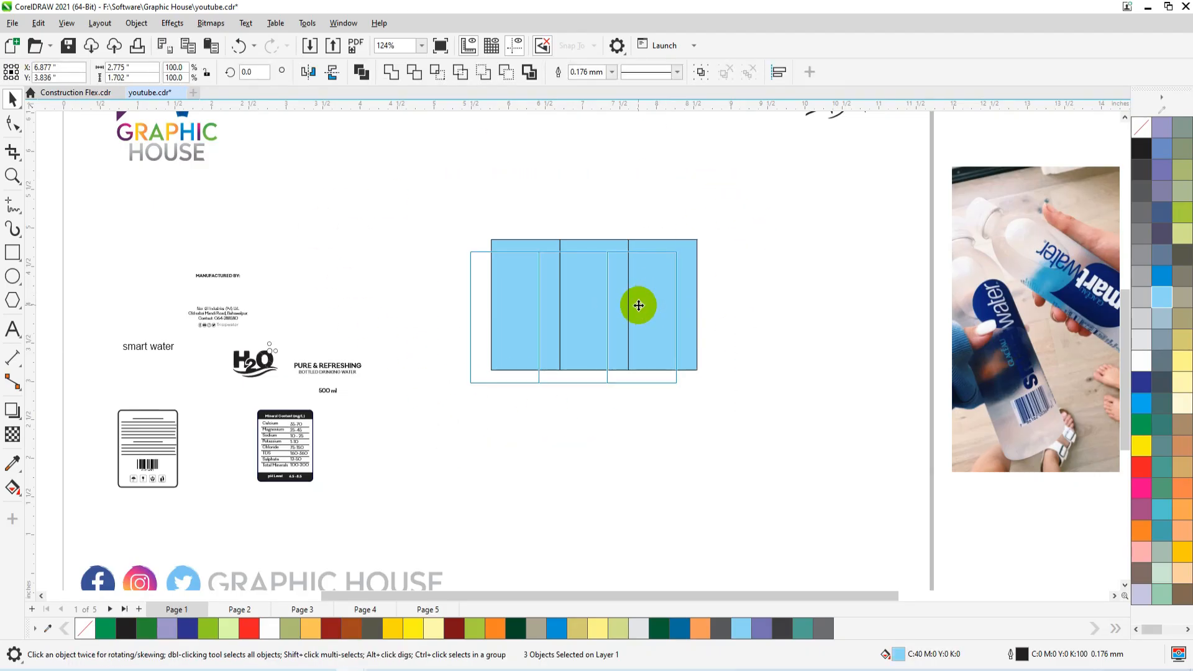
# Add a one-step inside contour with a 0.079 in offset to the middle label panel.
pyautogui.click(651, 304)
pyautogui.click(516, 317)
pyautogui.click(696, 288)
pyautogui.click(589, 293)
pyautogui.press('F2')
pyautogui.moveTo(711, 236); pyautogui.dragTo(485, 380)
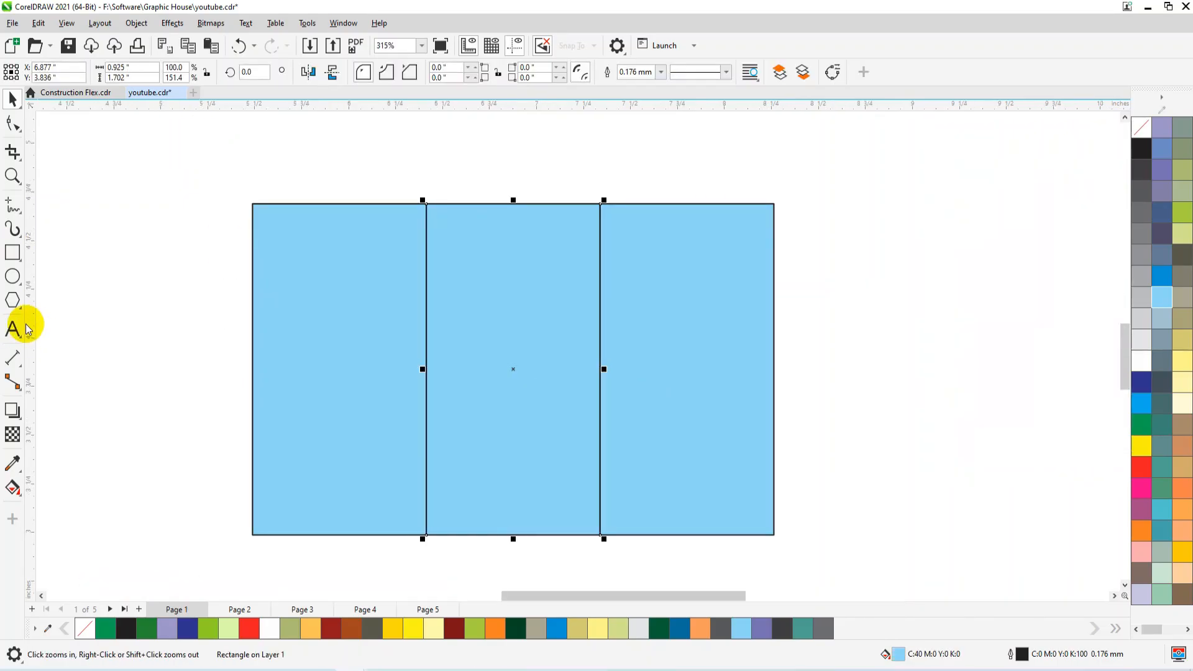
pyautogui.click(24, 424)
pyautogui.click(59, 428)
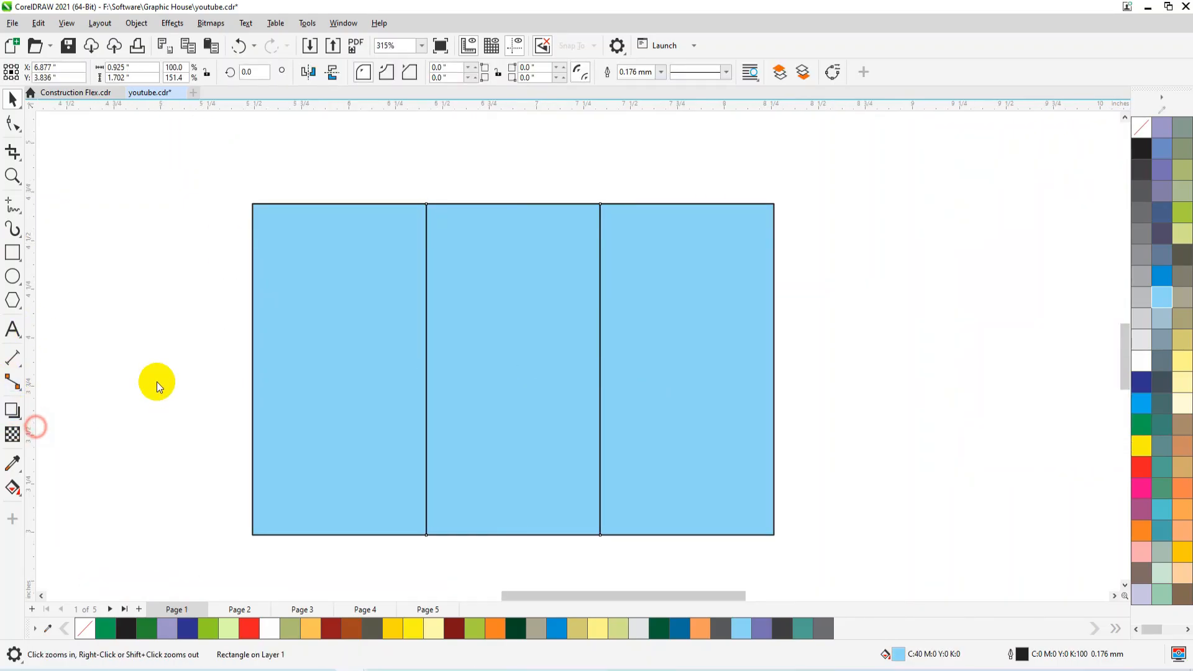
pyautogui.click(433, 274)
pyautogui.moveTo(446, 243); pyautogui.dragTo(438, 222)
pyautogui.press('space')
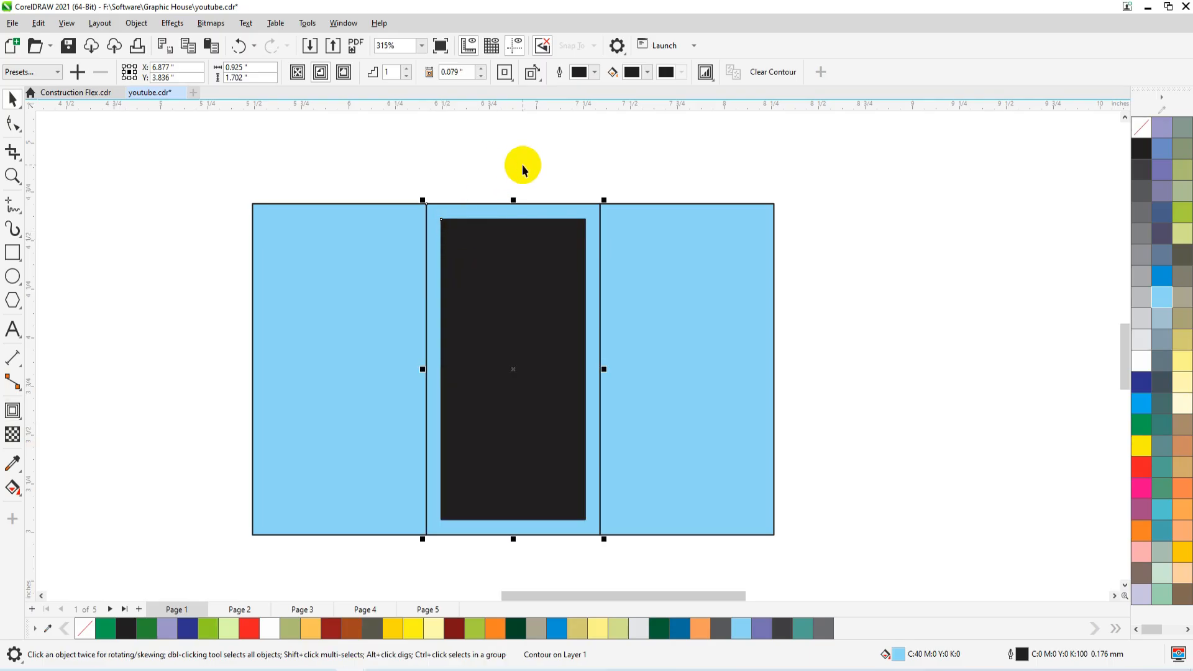
# Break the contour apart from the middle panel and remove the fill of the inner rectangle.
pyautogui.hotkey('ctrl', 'k')
pyautogui.click(498, 258)
pyautogui.click(1139, 128)
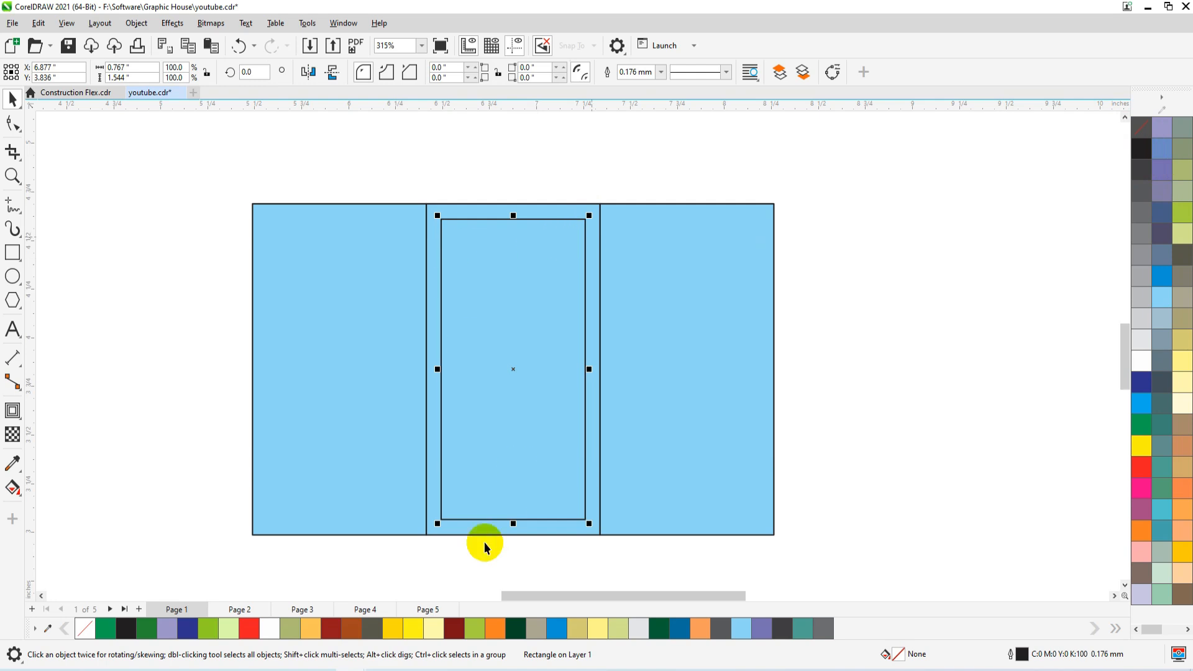
pyautogui.moveTo(547, 215); pyautogui.dragTo(446, 148)
pyautogui.hotkey('ctrl', 'z')
pyautogui.press('Escape')
# Select all the label rectangles and fill them with white.
pyautogui.scroll(-4, 621, 258)
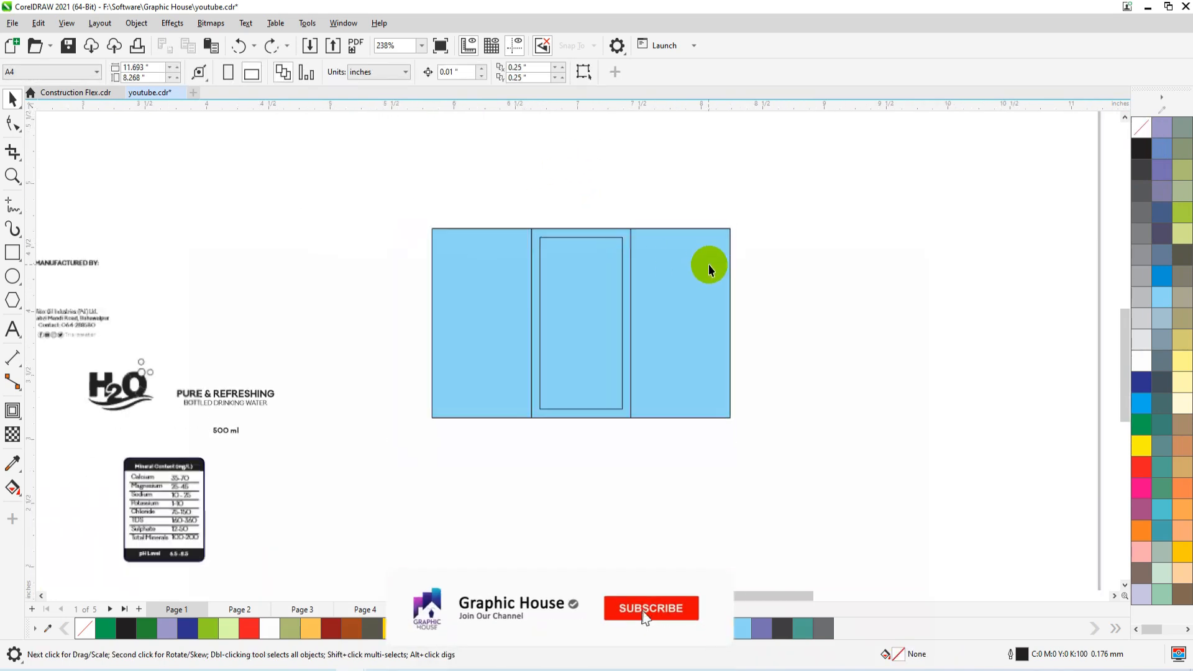
pyautogui.scroll(-1, 452, 343)
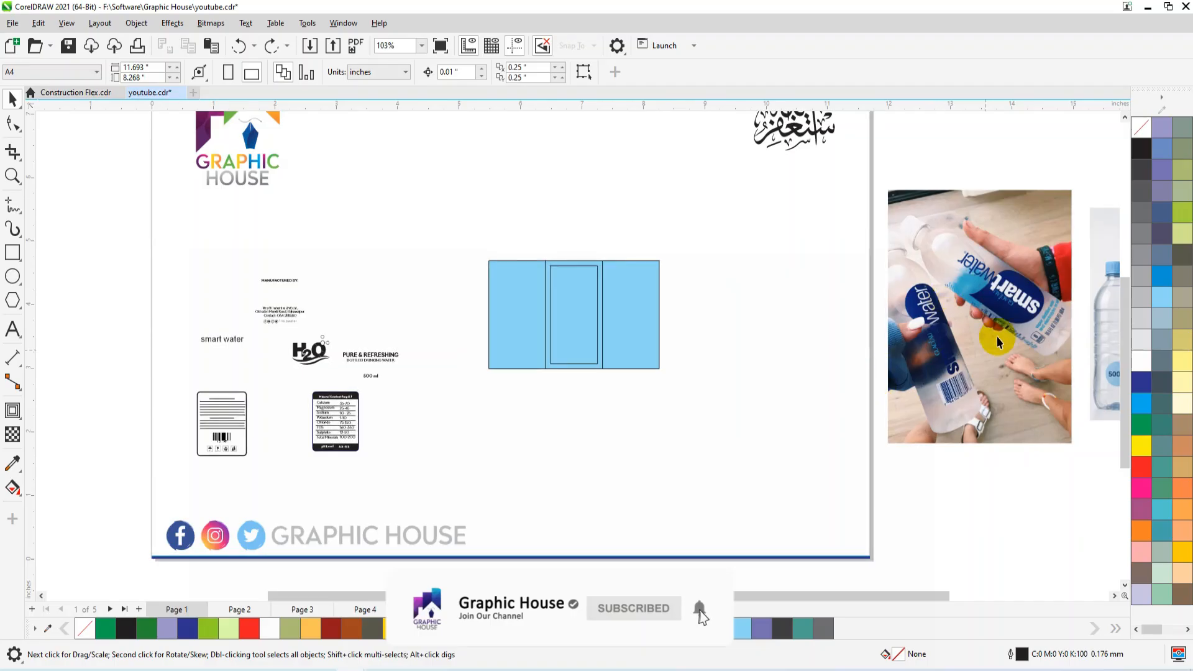
pyautogui.scroll(4, 1003, 285)
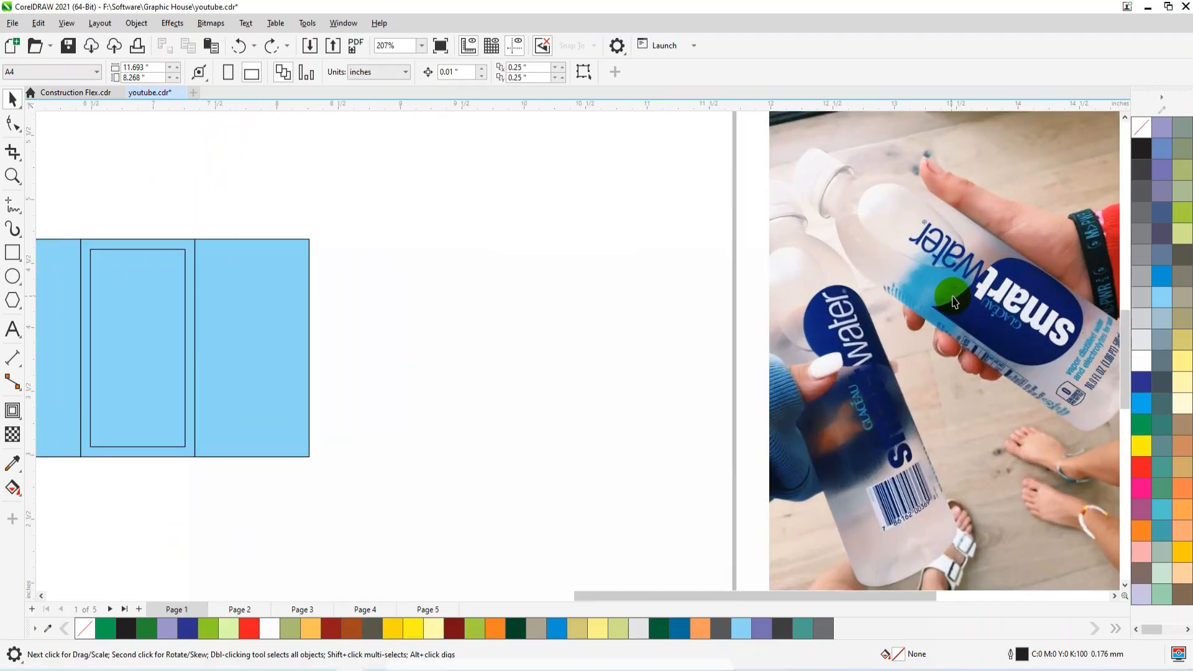
pyautogui.scroll(-4, 953, 308)
pyautogui.click(484, 330)
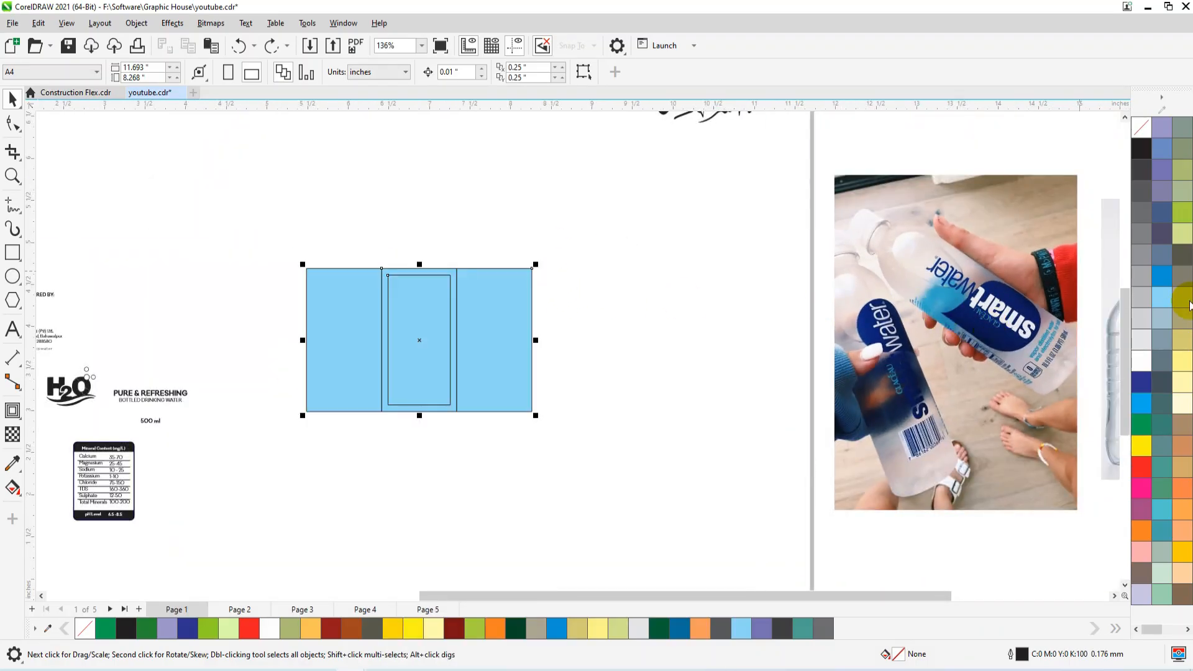
pyautogui.click(1143, 360)
pyautogui.click(632, 293)
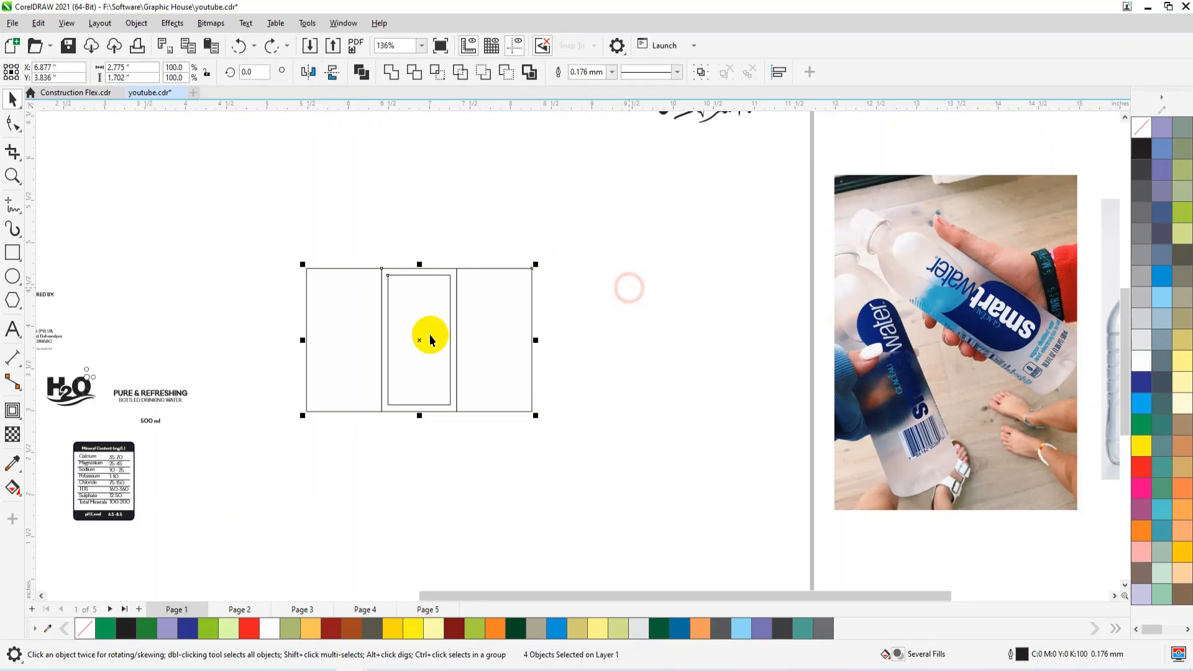
# Move the "smart water" text directly below the middle label panel.
pyautogui.scroll(-2, 590, 318)
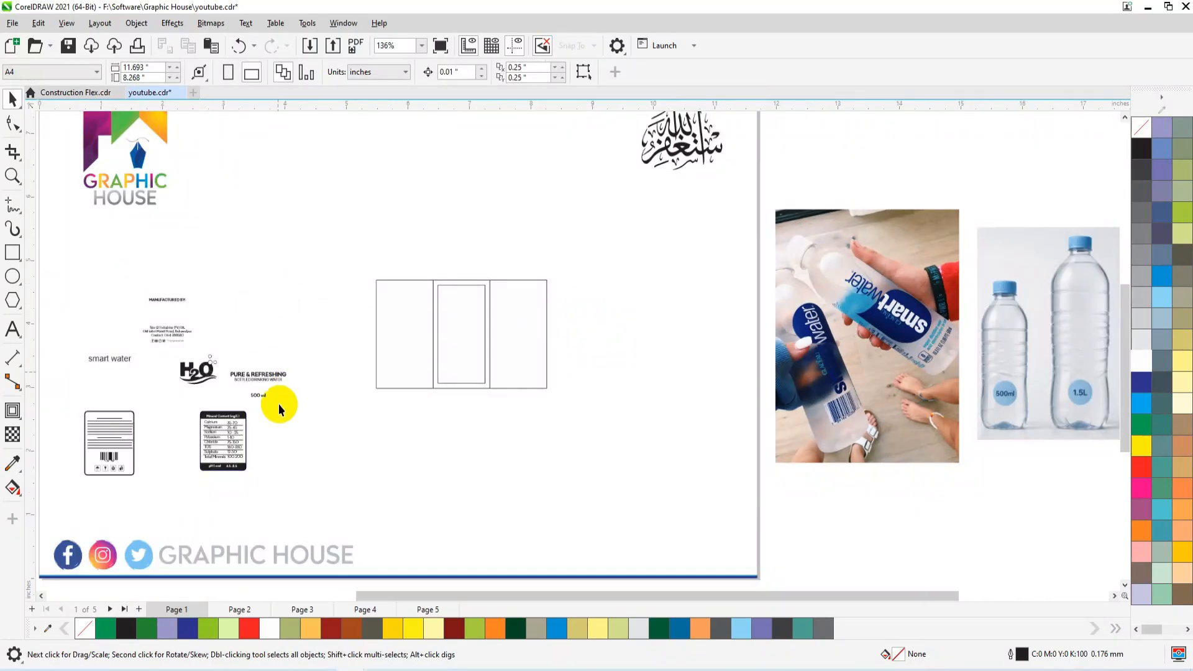
pyautogui.scroll(1, 278, 404)
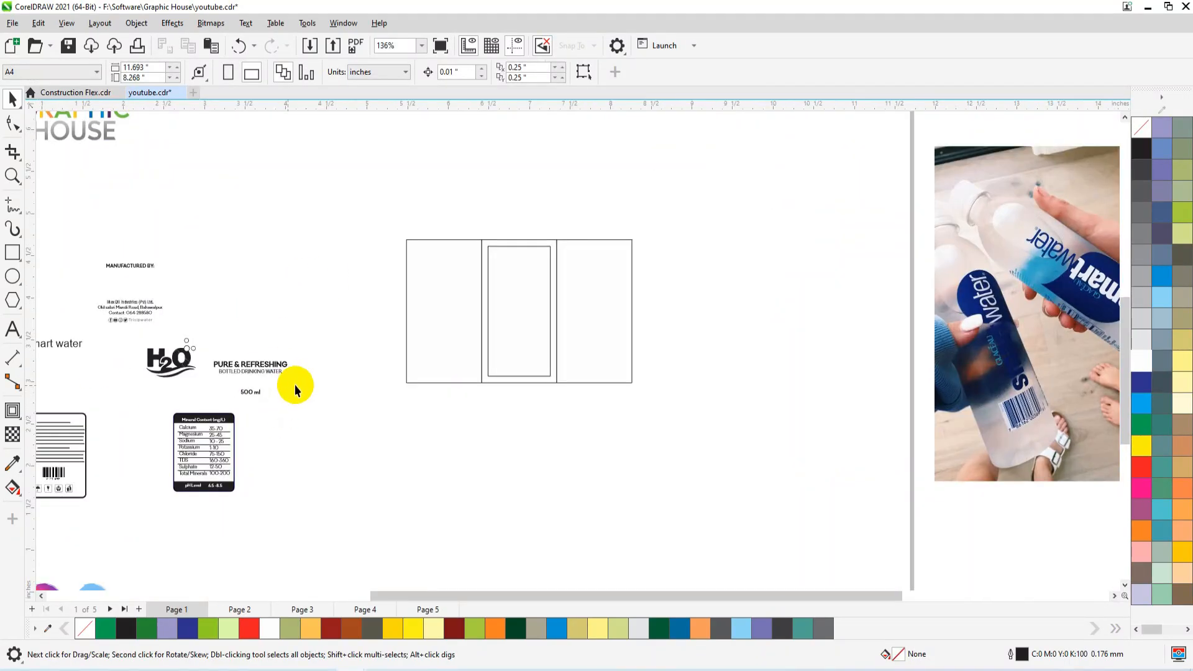
pyautogui.scroll(-1, 303, 333)
pyautogui.moveTo(95, 351); pyautogui.dragTo(491, 421)
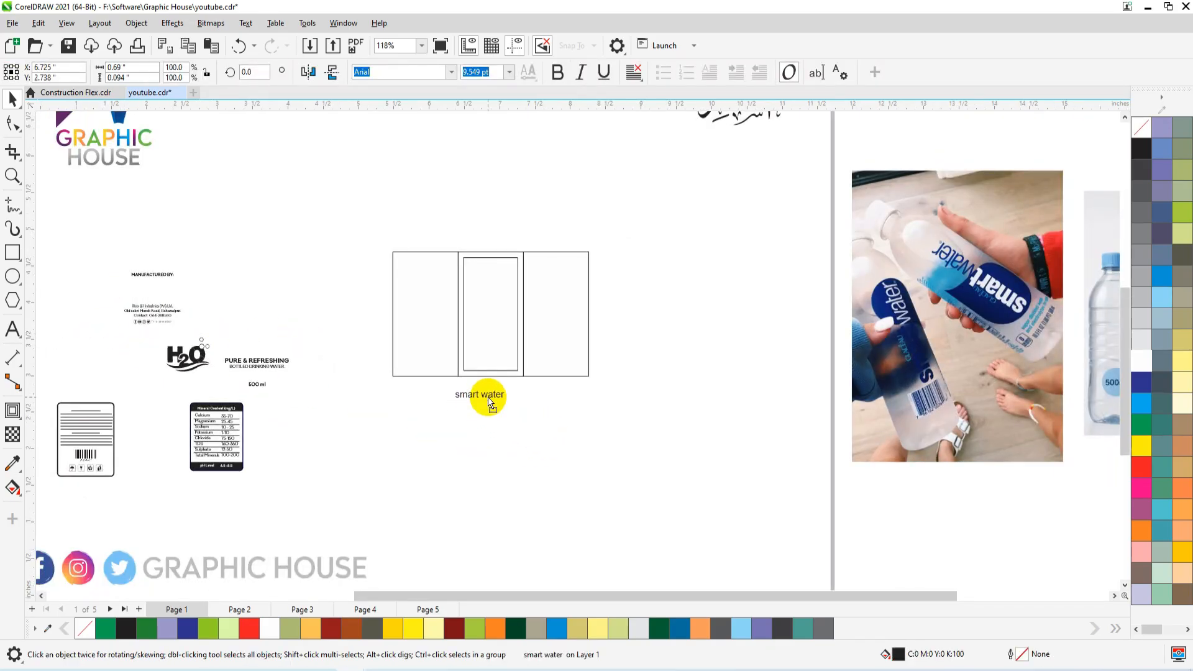
# Place the H2O logo above the "PURE & REFRESHING" text and move both with the "500 ml" text below "smart water".
pyautogui.click(180, 354)
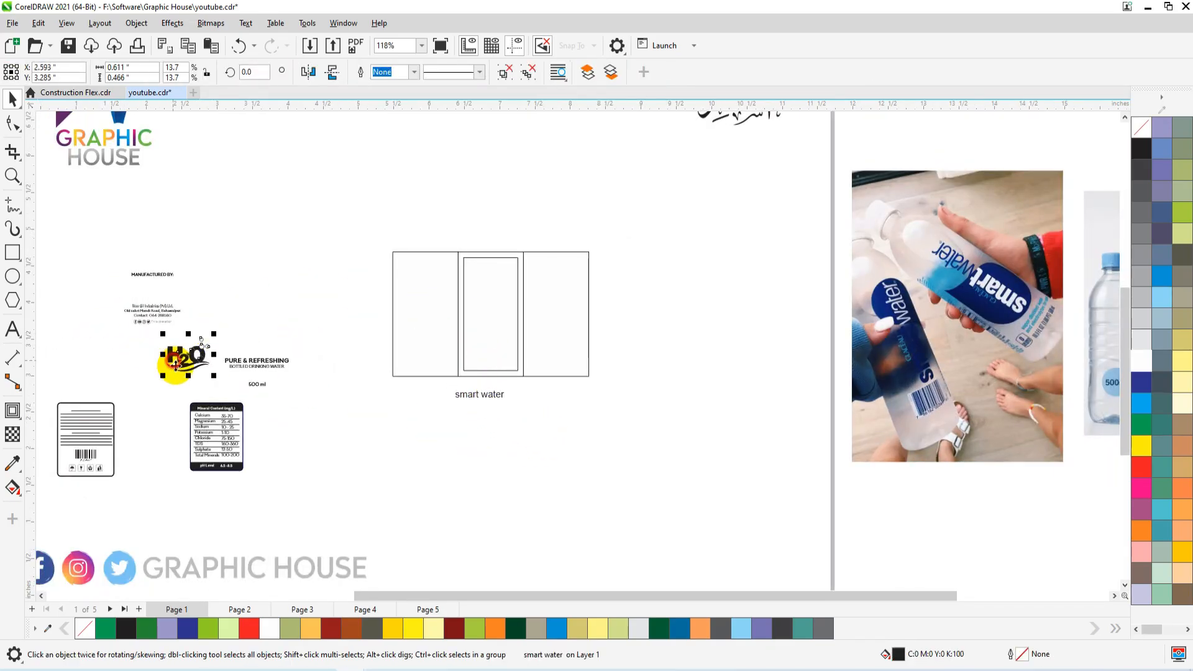
pyautogui.moveTo(186, 347); pyautogui.dragTo(265, 338)
pyautogui.moveTo(328, 287); pyautogui.dragTo(219, 398)
pyautogui.moveTo(266, 365); pyautogui.dragTo(499, 461)
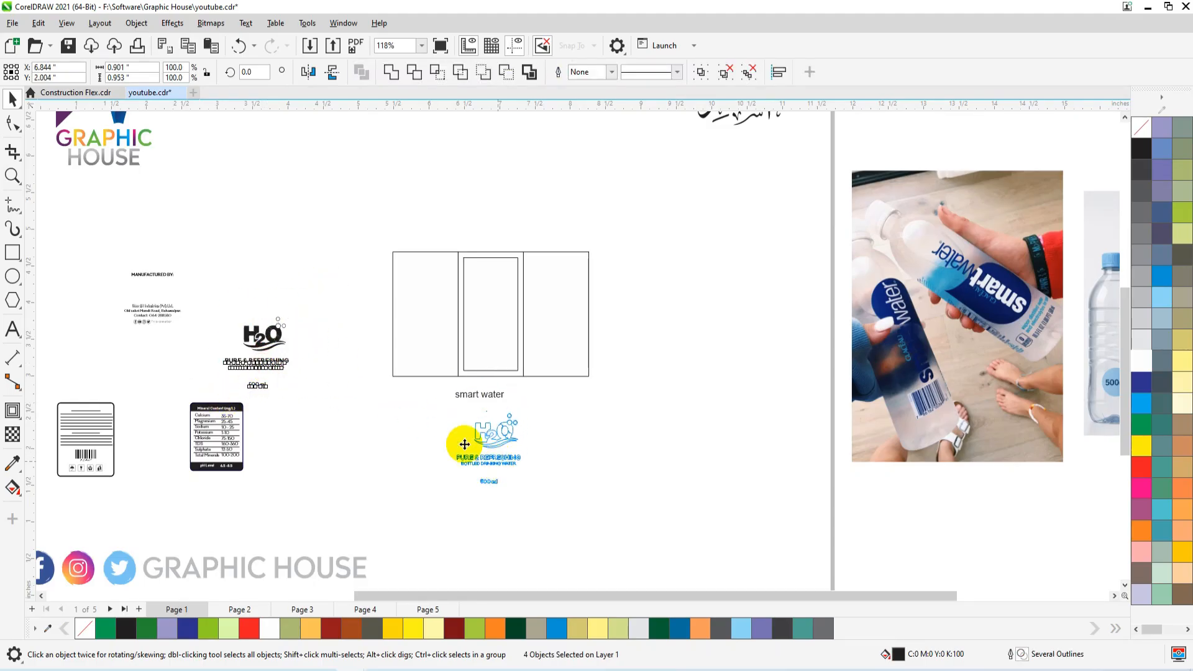
# Move the mineral content table right of the label and the barcode box left of it, with the manufacturer details beneath the box.
pyautogui.moveTo(267, 366); pyautogui.dragTo(181, 499)
pyautogui.moveTo(213, 453); pyautogui.dragTo(658, 344)
pyautogui.moveTo(194, 351); pyautogui.dragTo(44, 495)
pyautogui.moveTo(93, 435); pyautogui.dragTo(377, 310)
pyautogui.moveTo(158, 318); pyautogui.dragTo(348, 408)
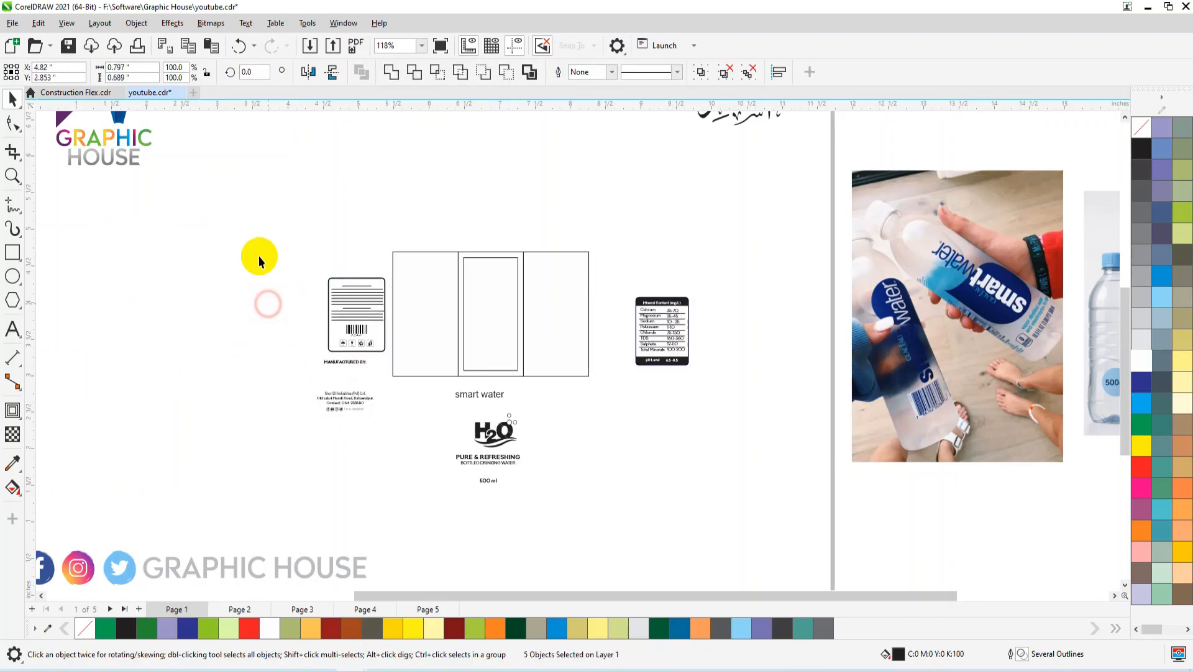
# Move the reference photo of the hand-held smartwater bottles closer to the label layout.
pyautogui.click(281, 243)
pyautogui.press('z')
pyautogui.moveTo(300, 223); pyautogui.dragTo(763, 459)
pyautogui.scroll(-3, 559, 399)
pyautogui.click(1129, 393)
pyautogui.moveTo(1111, 394); pyautogui.dragTo(955, 387)
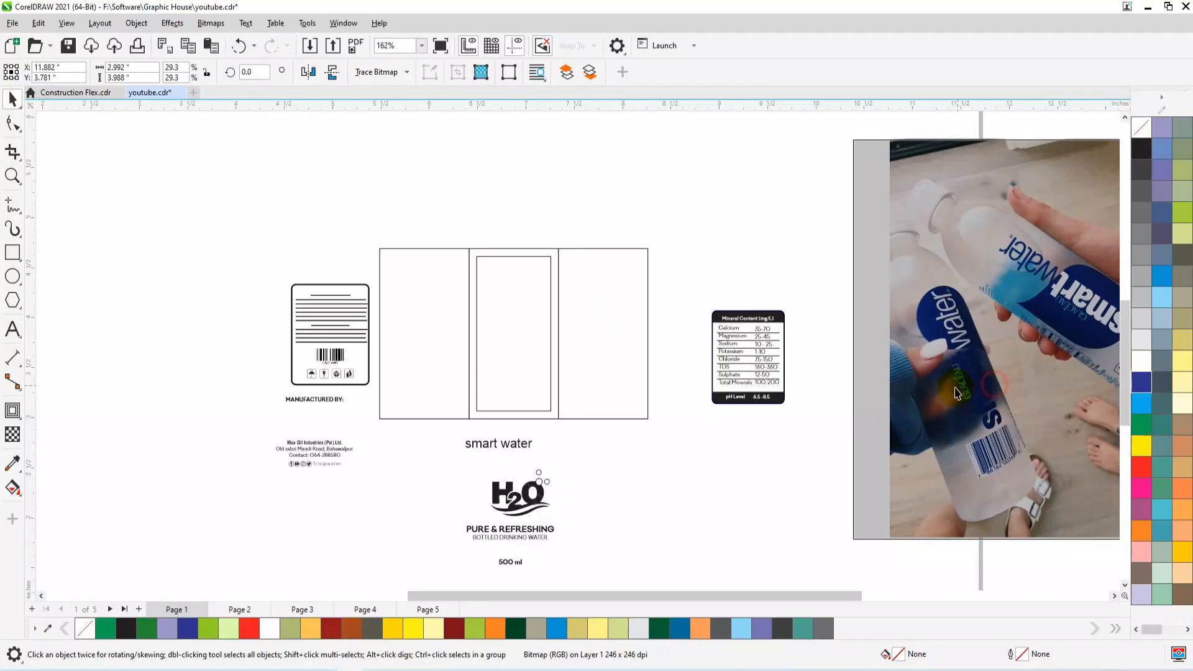
pyautogui.scroll(-2, 759, 310)
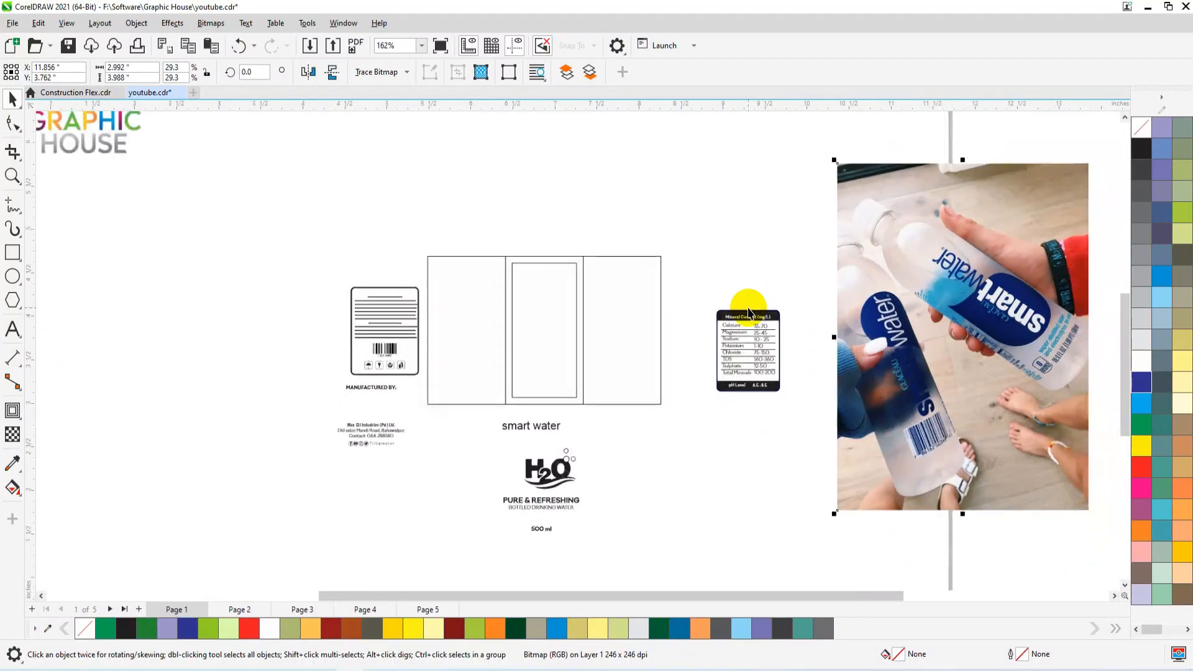
pyautogui.scroll(2, 923, 322)
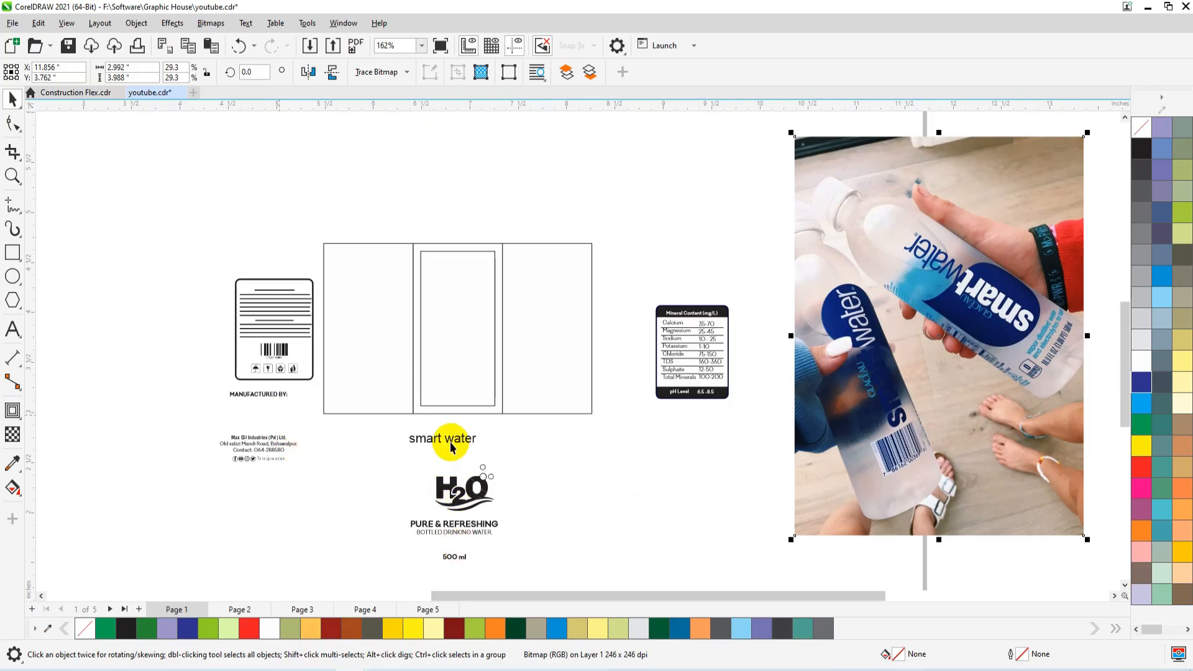
# Set the "smart water" text in the Artographie Bold font and position it between the middle panel and the H2O logo.
pyautogui.moveTo(455, 434); pyautogui.dragTo(468, 381)
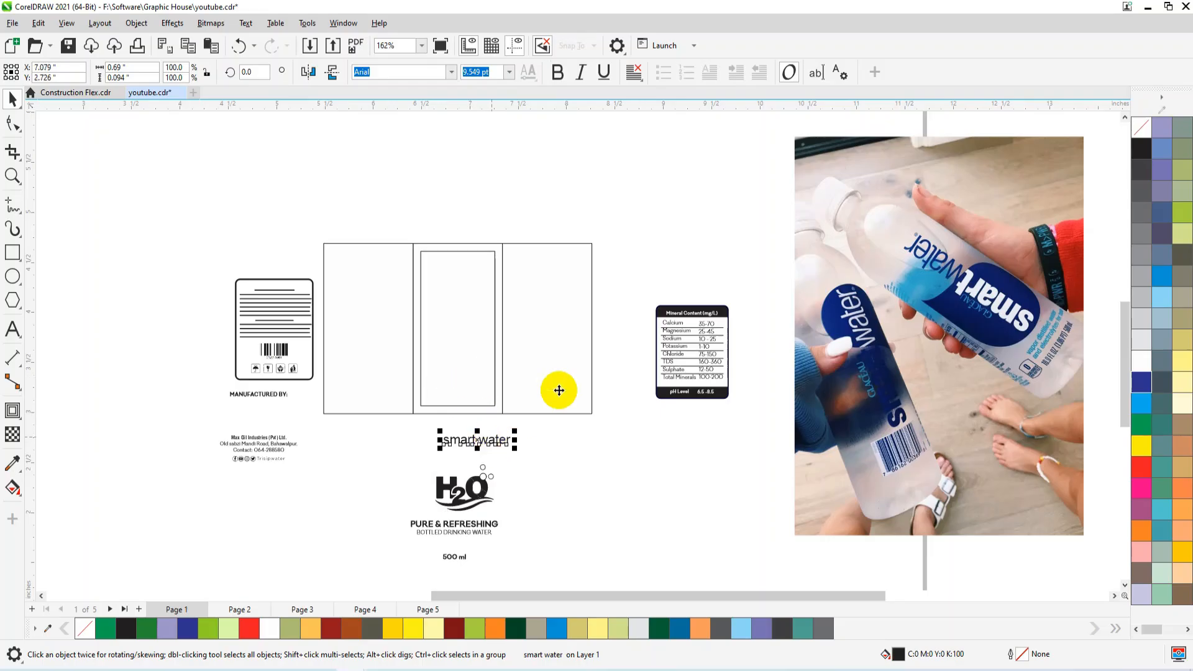
pyautogui.press('z')
pyautogui.moveTo(558, 390); pyautogui.dragTo(314, 514)
pyautogui.click(452, 72)
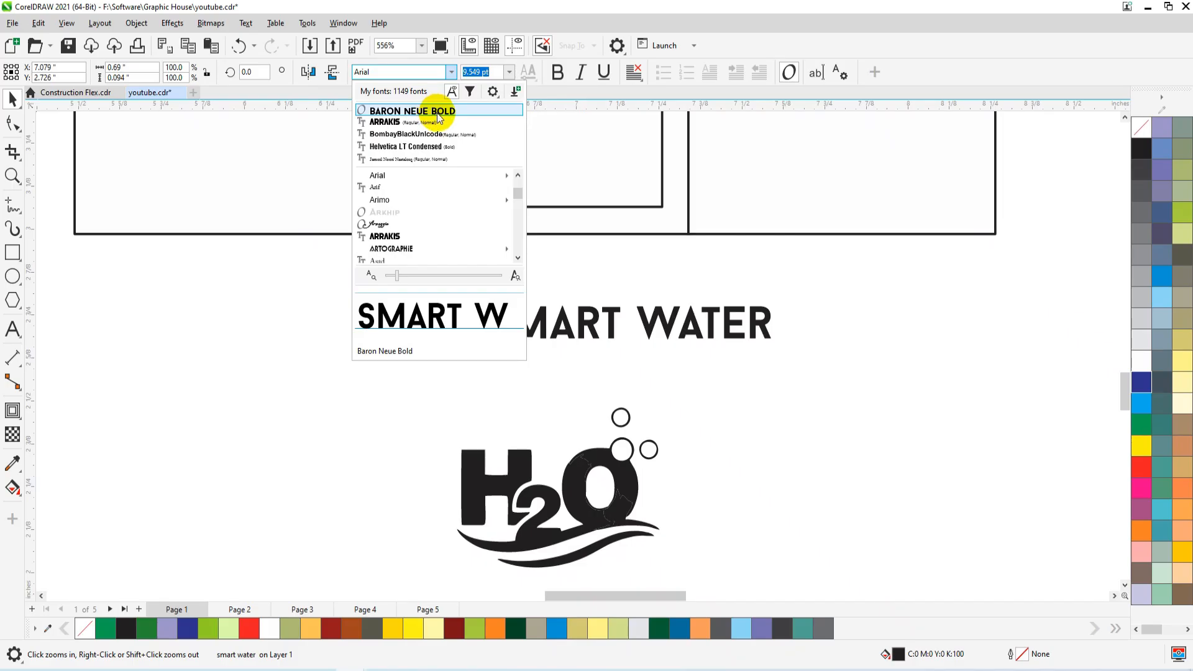
pyautogui.click(407, 255)
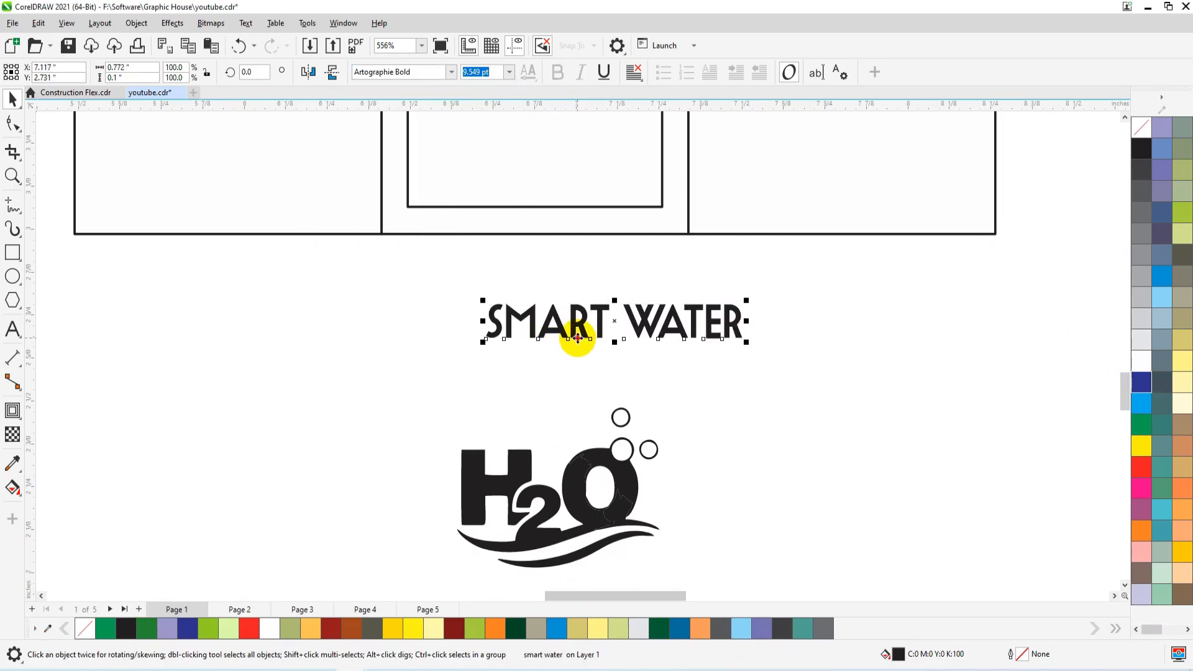
pyautogui.moveTo(543, 367); pyautogui.dragTo(527, 365)
# Cut the word "water" out of the "SMART WATER" text and paste it as a separate text object beside it.
pyautogui.scroll(-1, 437, 401)
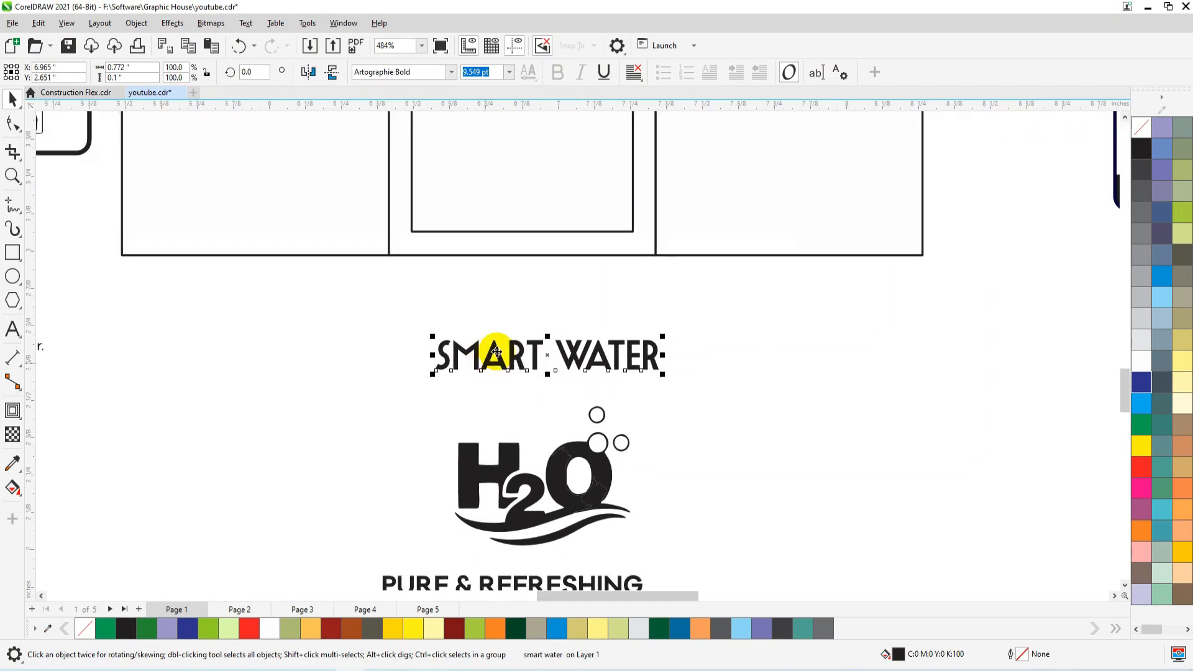
pyautogui.scroll(5, 516, 356)
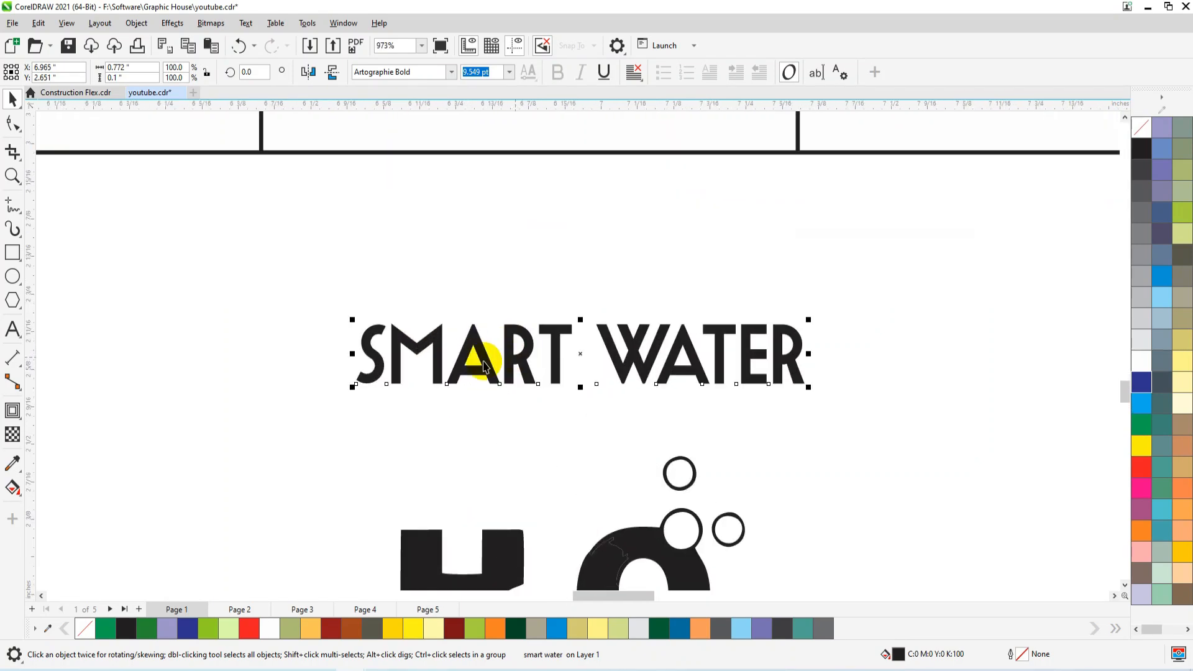
pyautogui.scroll(-5, 409, 430)
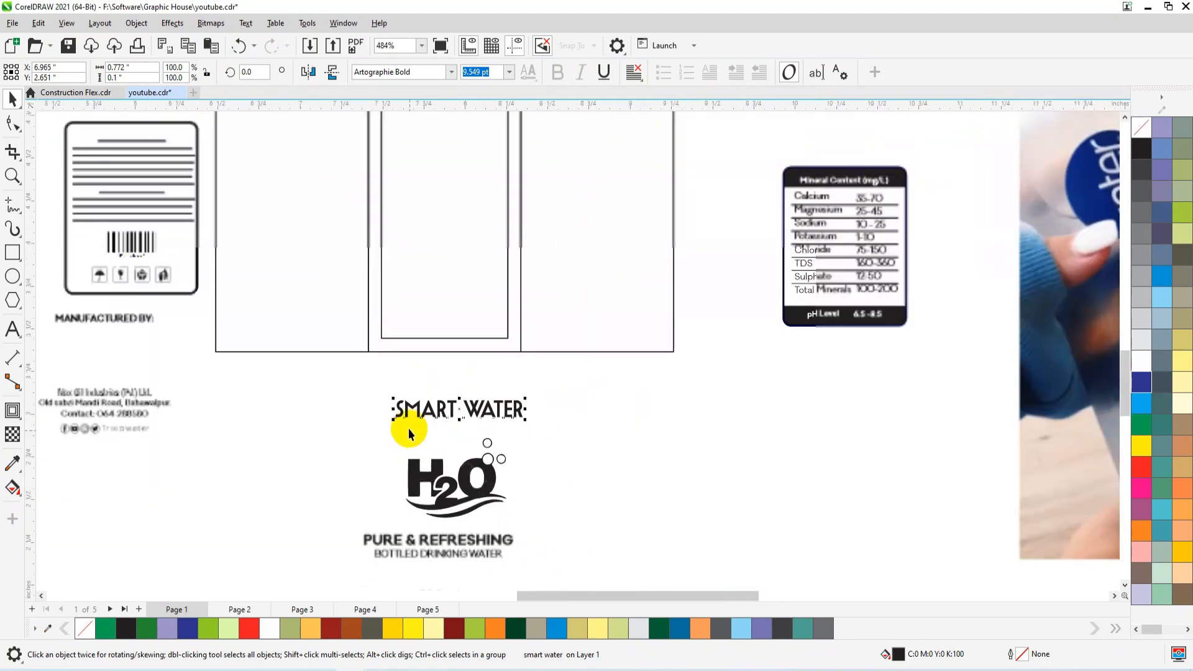
pyautogui.scroll(-8, 981, 303)
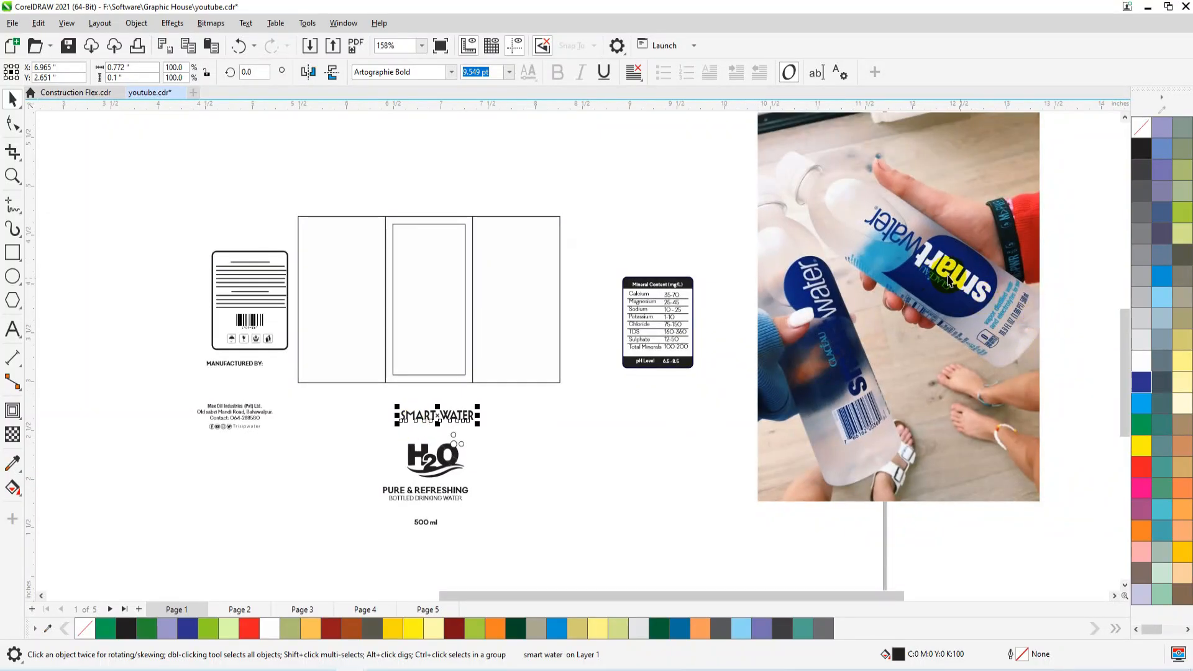
pyautogui.scroll(8, 398, 435)
pyautogui.doubleClick(482, 362)
pyautogui.moveTo(482, 362); pyautogui.dragTo(690, 363)
pyautogui.hotkey('ctrl', 'x')
pyautogui.click(673, 475)
pyautogui.hotkey('ctrl', 'v')
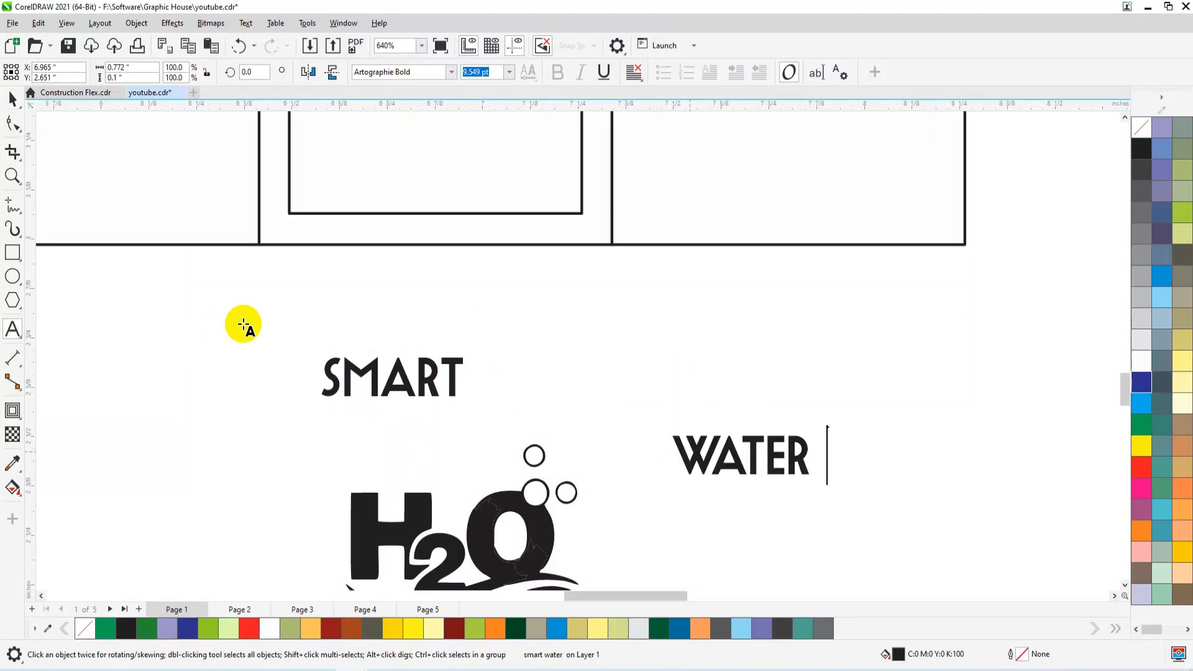
# Set the separated "water" text in the Galano Classic Alt Medium font.
pyautogui.click(12, 100)
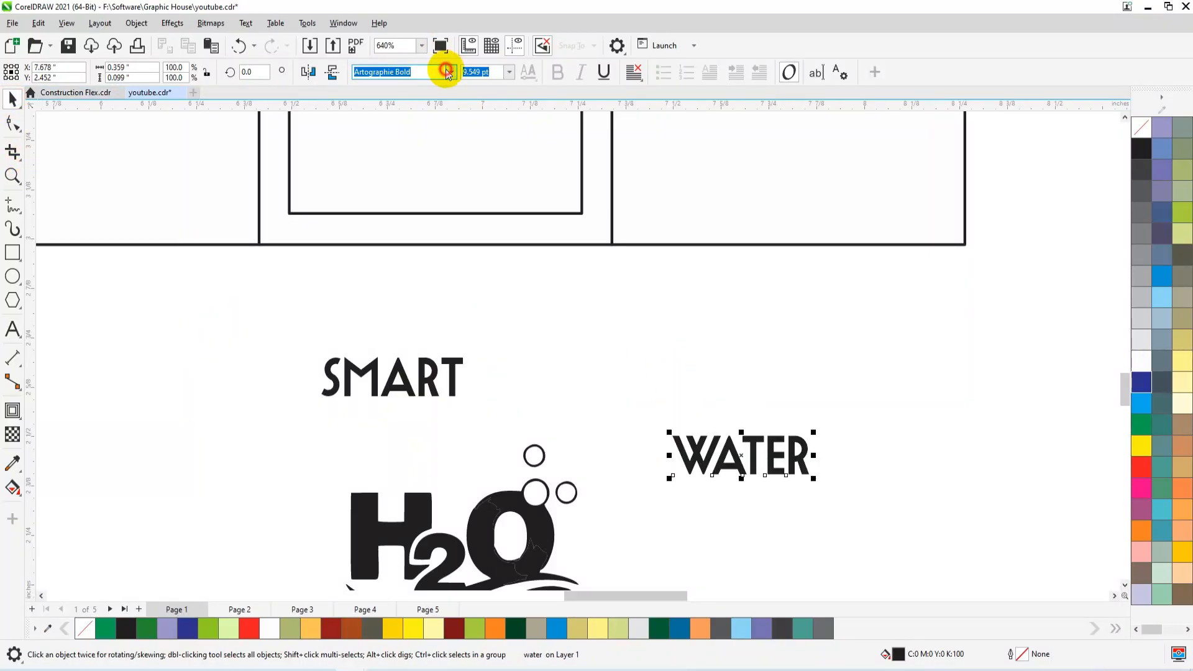
pyautogui.click(448, 72)
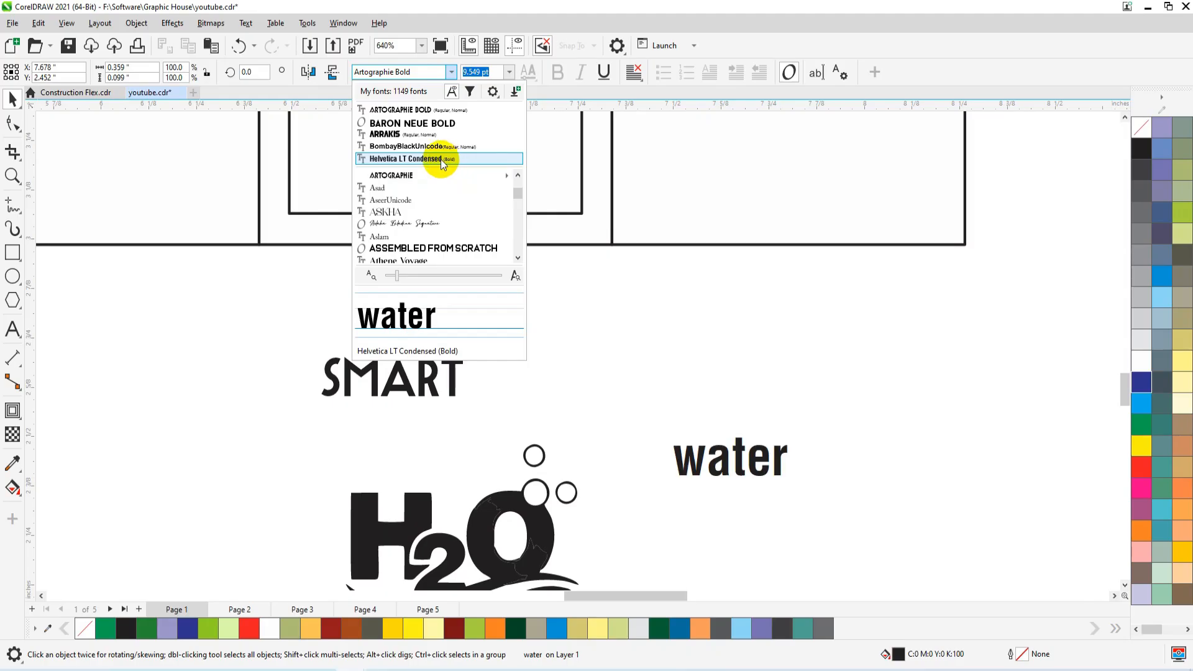
pyautogui.scroll(-2, 426, 187)
pyautogui.click(413, 71)
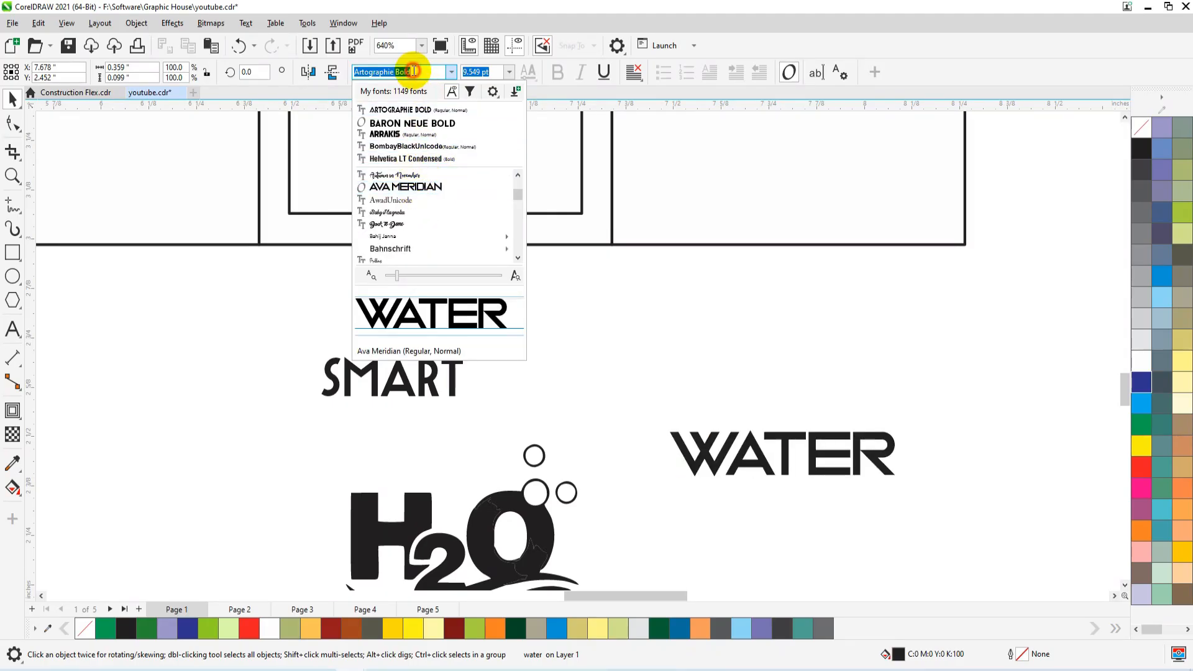
pyautogui.write('GAL')
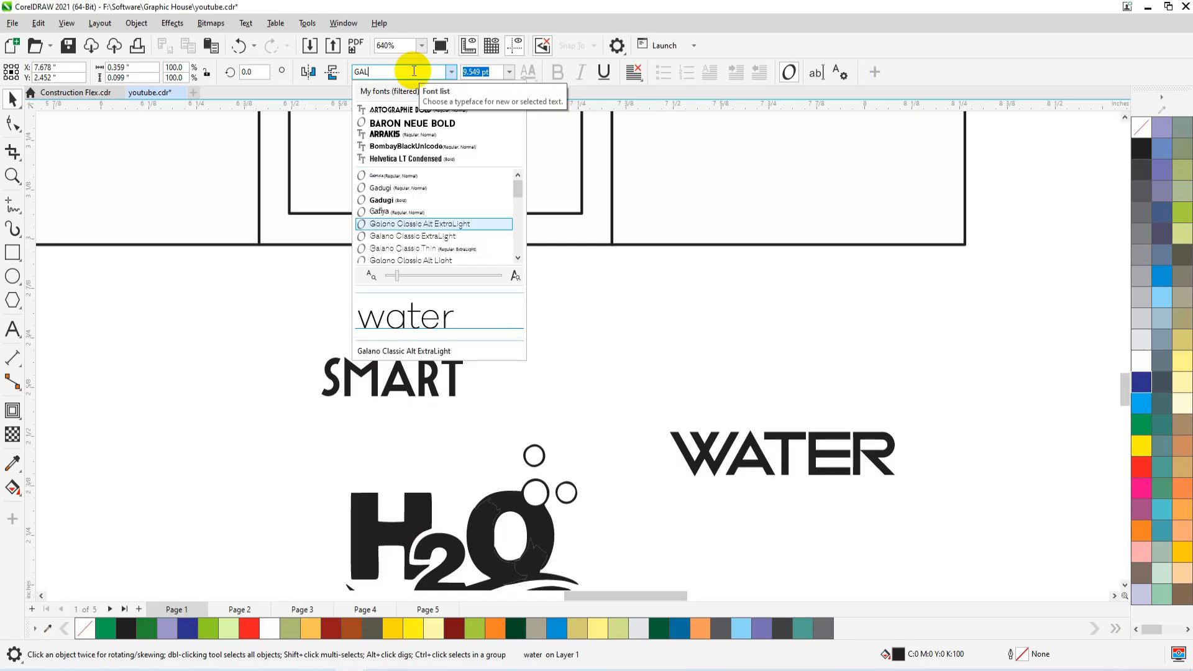
pyautogui.scroll(-2, 398, 236)
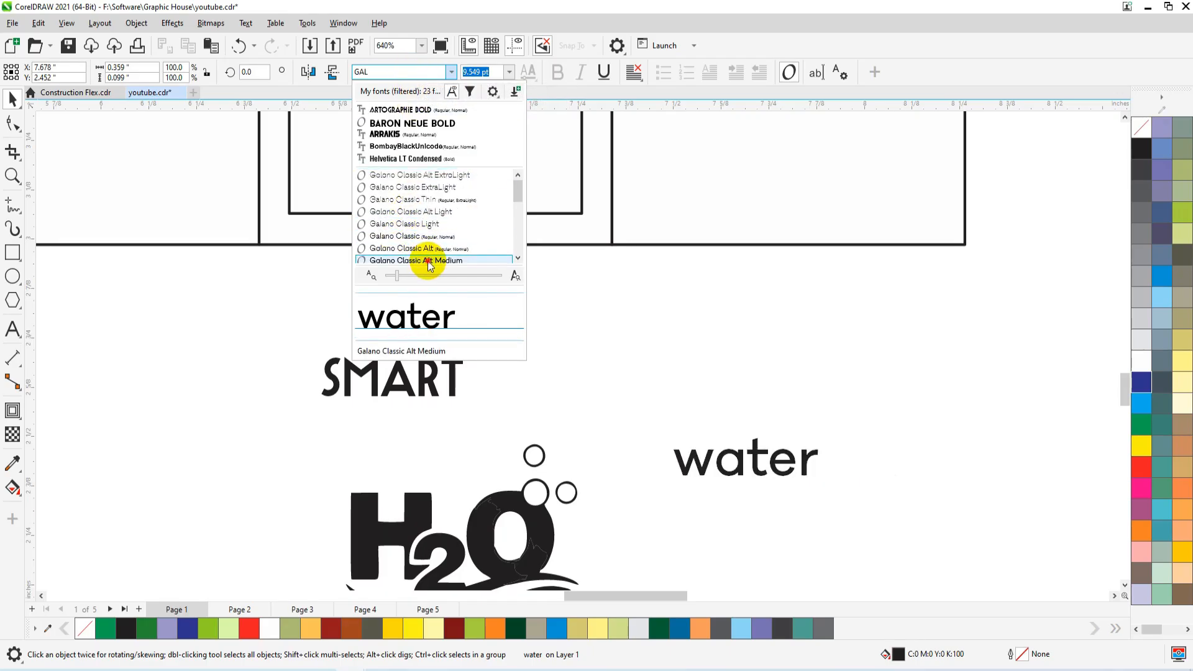
pyautogui.click(430, 260)
# Place "water" directly after "SMART" on one line and move both words into the lower half of the middle label panel.
pyautogui.click(734, 478)
pyautogui.moveTo(643, 448); pyautogui.dragTo(536, 392)
pyautogui.moveTo(695, 327); pyautogui.dragTo(225, 431)
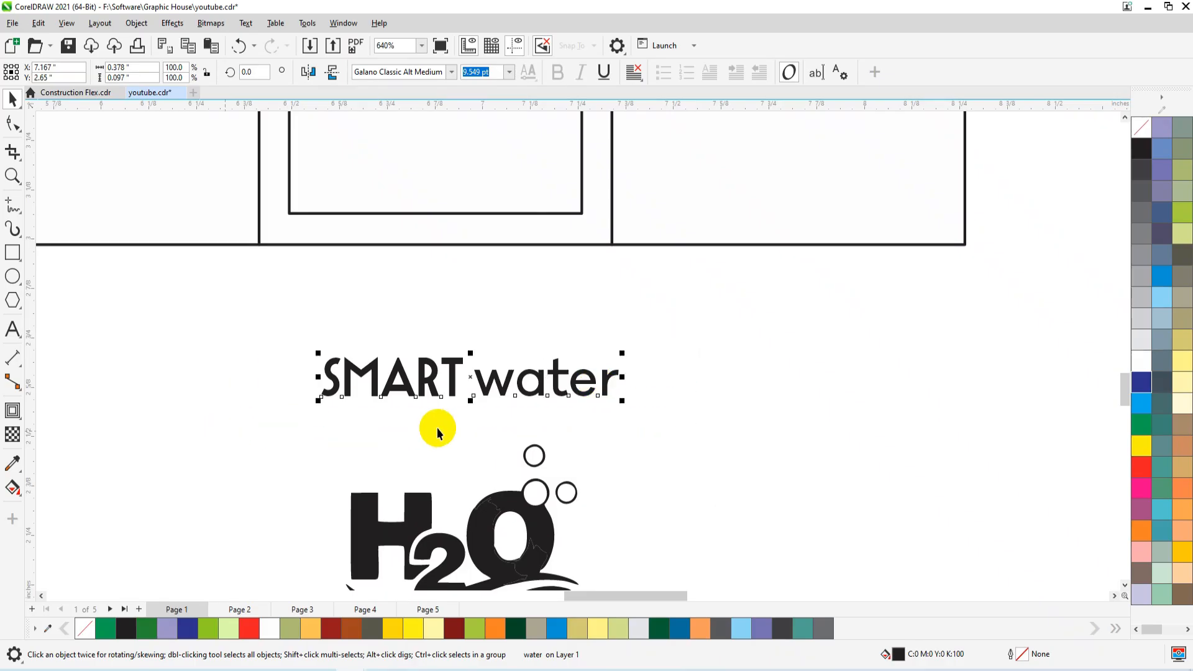
pyautogui.scroll(-2, 438, 427)
pyautogui.moveTo(447, 400); pyautogui.dragTo(443, 157)
pyautogui.scroll(-3, 338, 412)
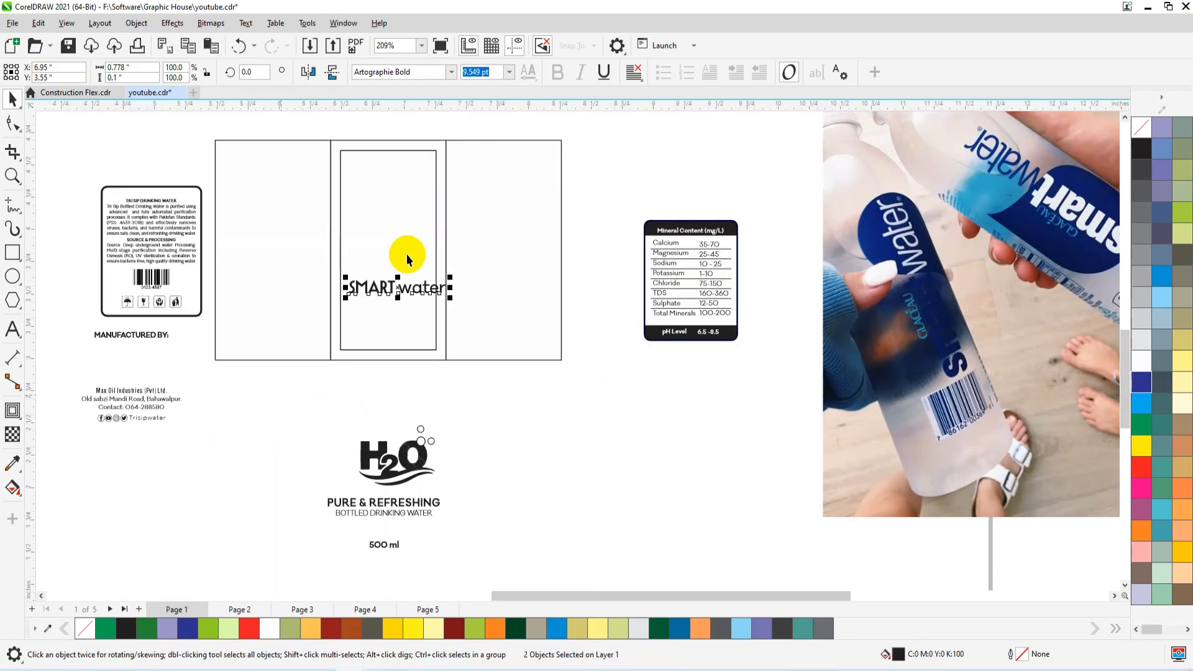
# Move the "PURE & REFRESHING", "BOTTLED DRINKING WATER" and "500 ml" texts together below "SMART water" on the middle panel.
pyautogui.scroll(-1, 479, 465)
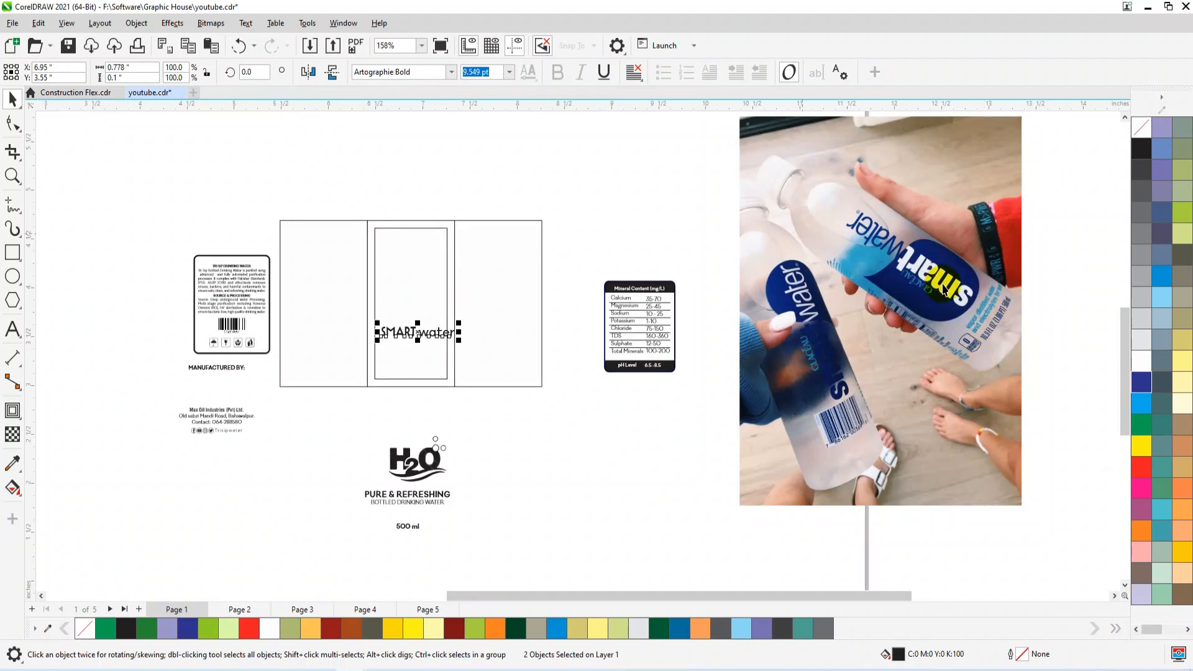
pyautogui.scroll(1, 494, 506)
pyautogui.moveTo(535, 494); pyautogui.dragTo(332, 586)
pyautogui.moveTo(433, 526); pyautogui.dragTo(445, 368)
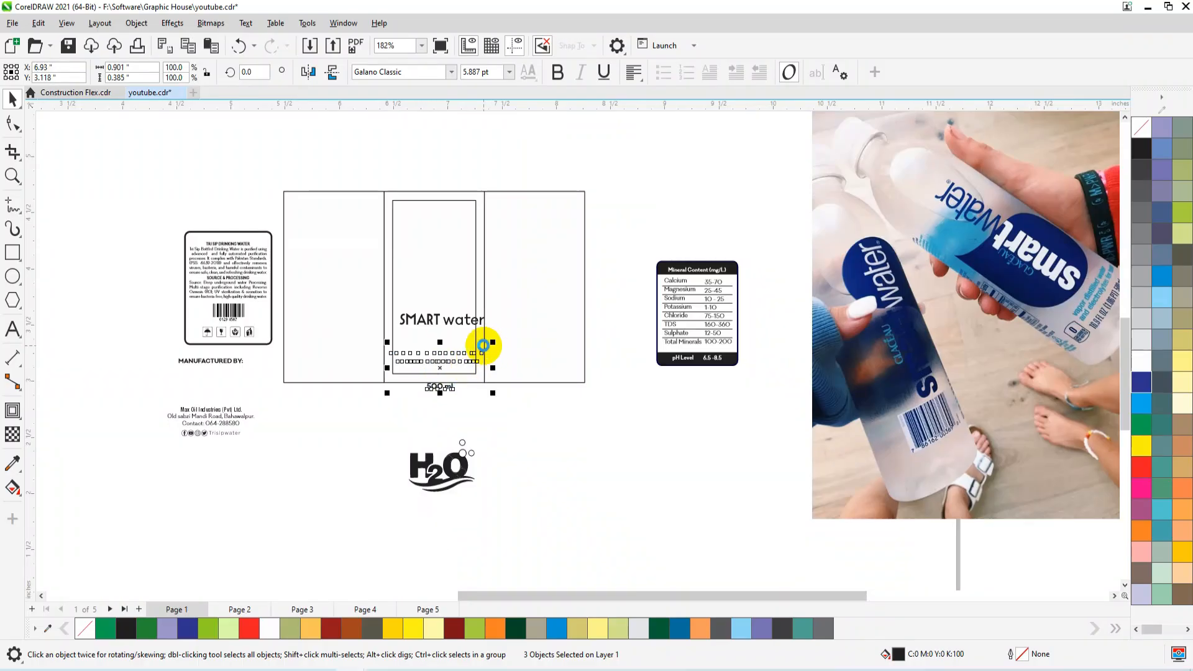
pyautogui.moveTo(491, 344); pyautogui.dragTo(491, 348)
# Move the H2O logo out from under the label to below the mineral content table.
pyautogui.moveTo(442, 465); pyautogui.dragTo(660, 399)
pyautogui.click(653, 192)
pyautogui.press('F2')
pyautogui.moveTo(645, 164); pyautogui.dragTo(349, 402)
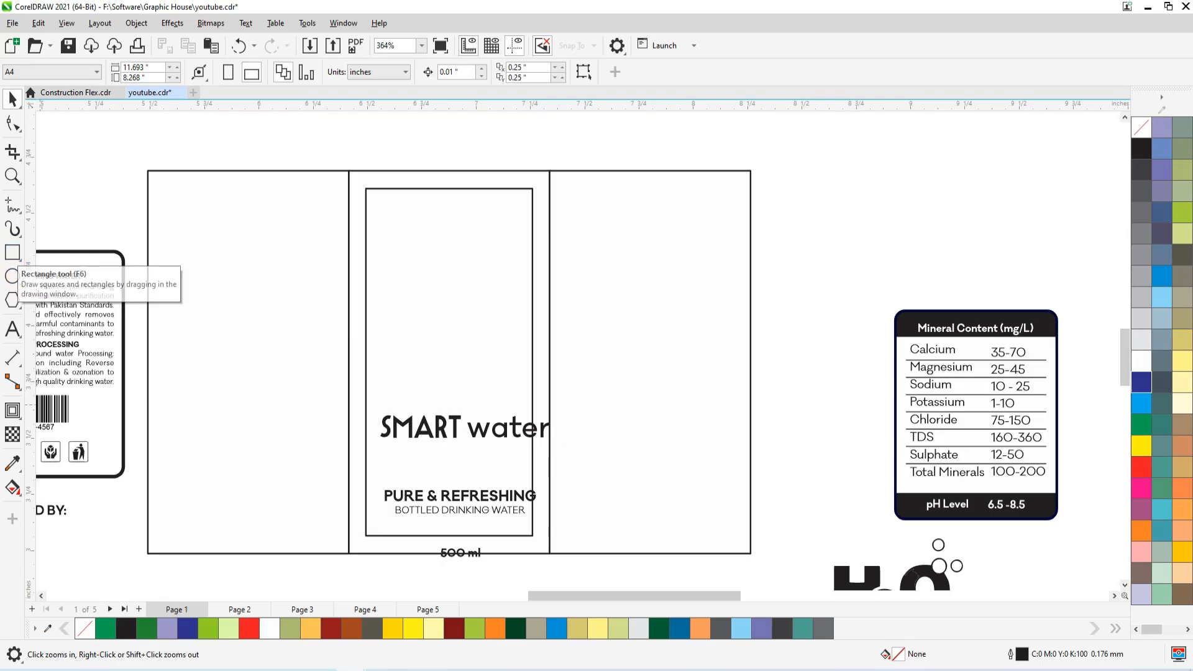
# Switch to the browser and look through the "water bottle design label" image results for a suitable reference bottle.
pyautogui.click(107, 670)
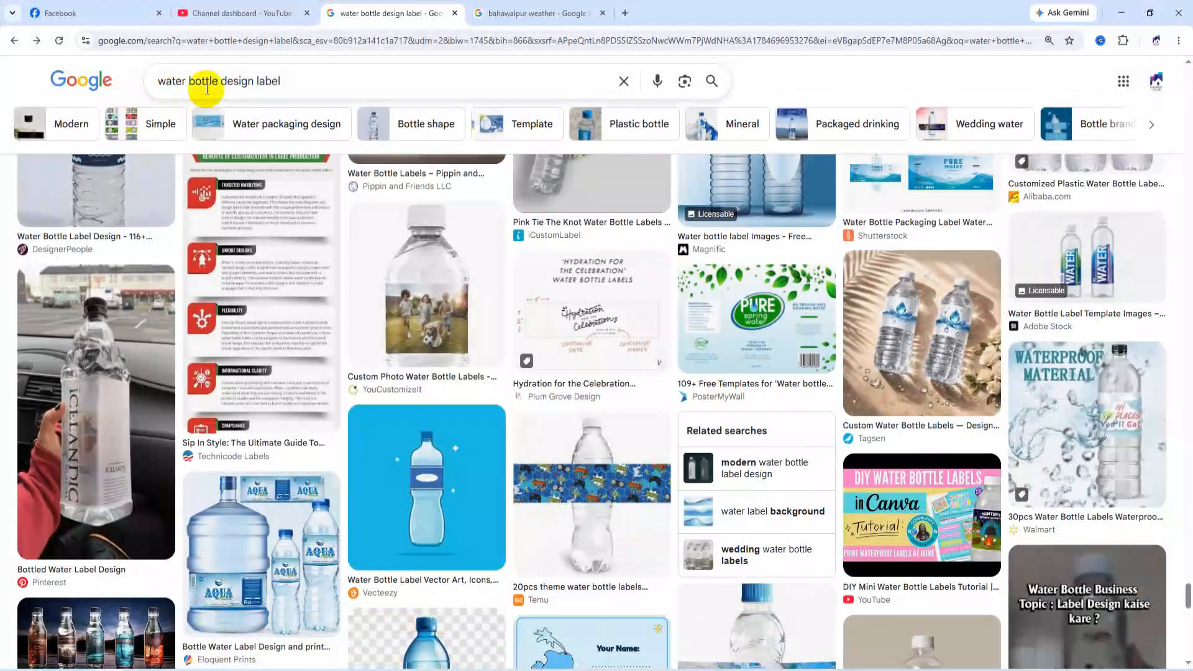
pyautogui.scroll(-20, 438, 263)
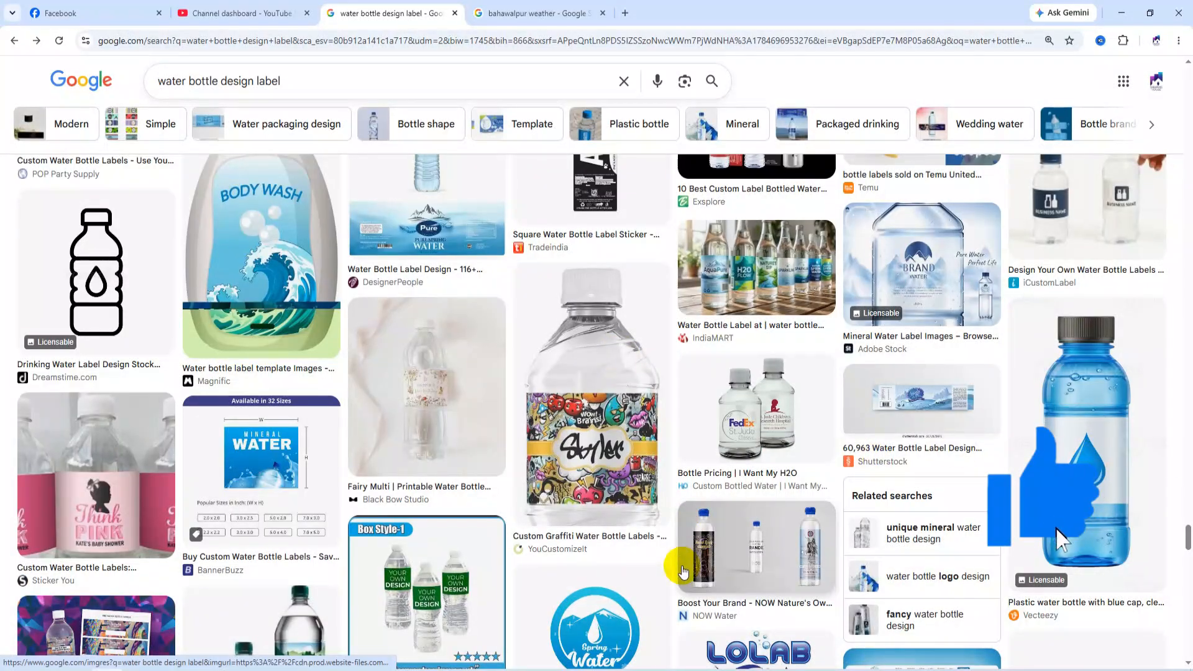
pyautogui.scroll(5, 682, 562)
pyautogui.scroll(4, 682, 562)
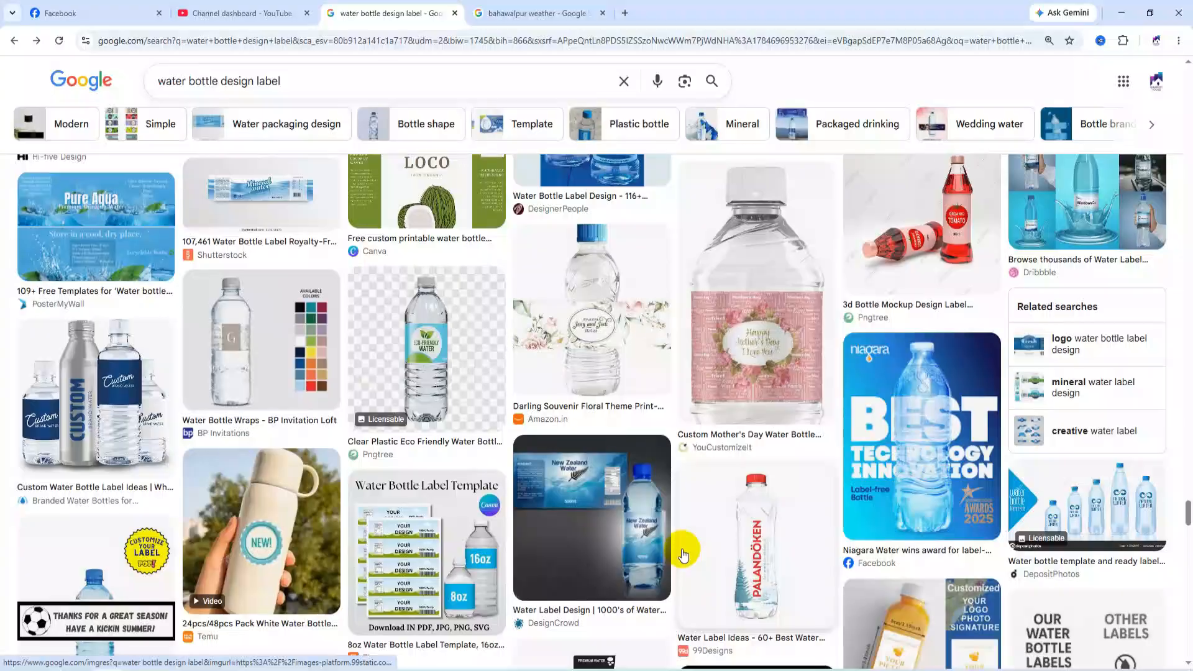
pyautogui.scroll(4, 609, 568)
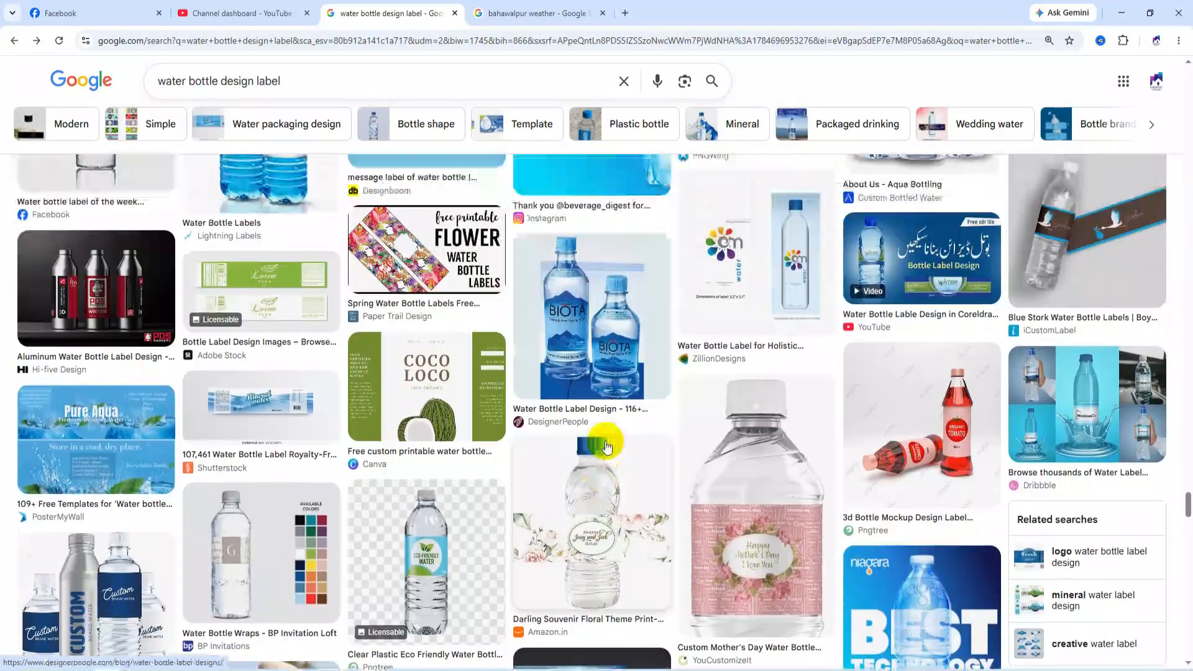
pyautogui.scroll(4, 595, 572)
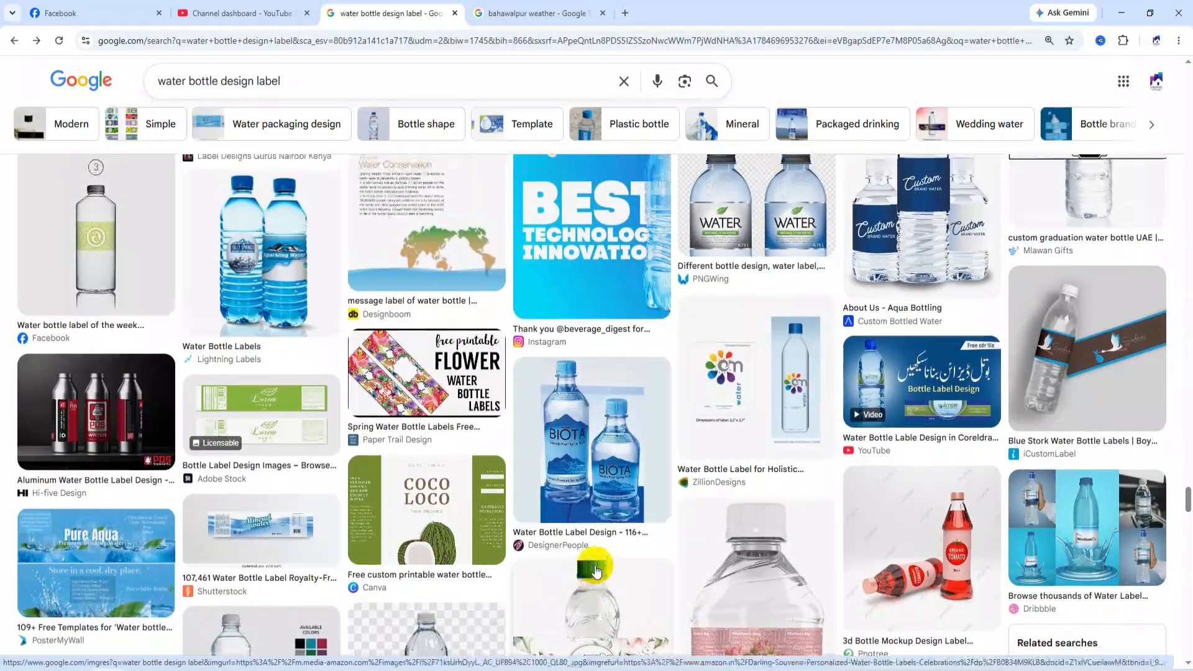
pyautogui.scroll(4, 577, 497)
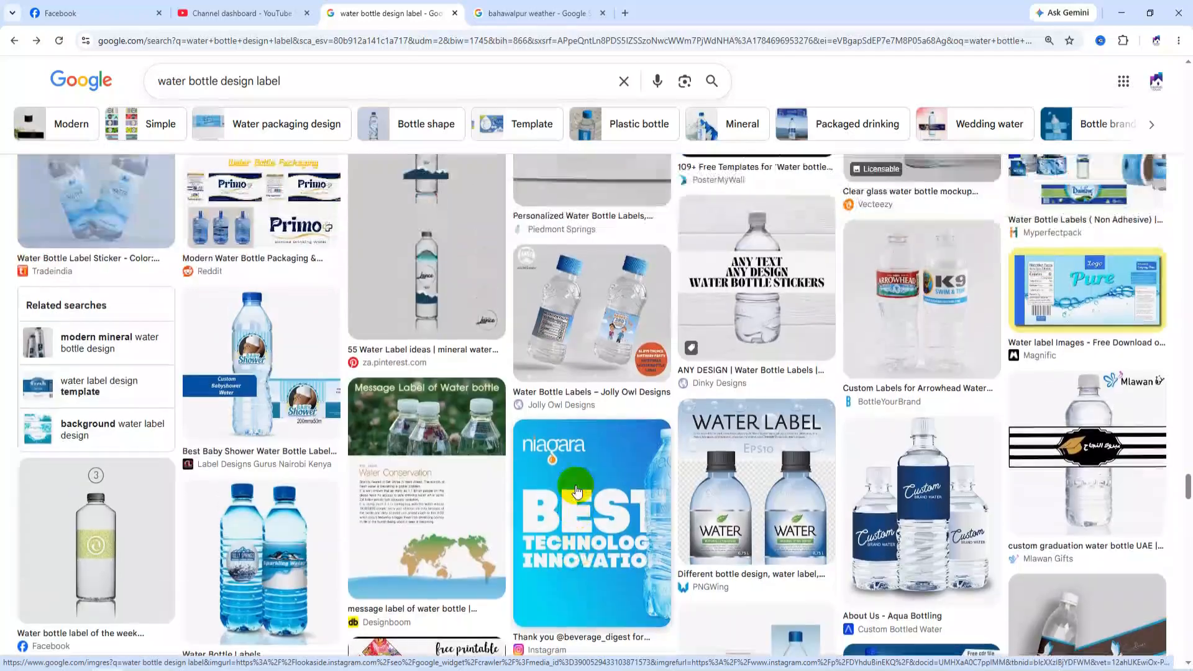
pyautogui.scroll(3, 575, 490)
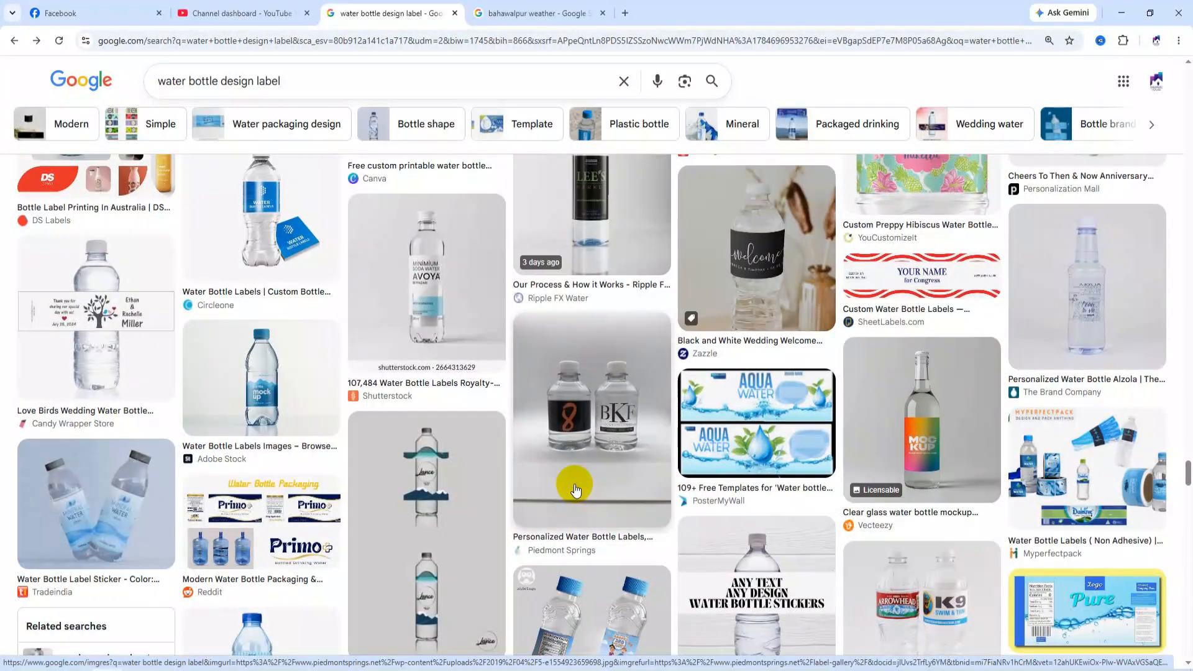
pyautogui.scroll(3, 575, 490)
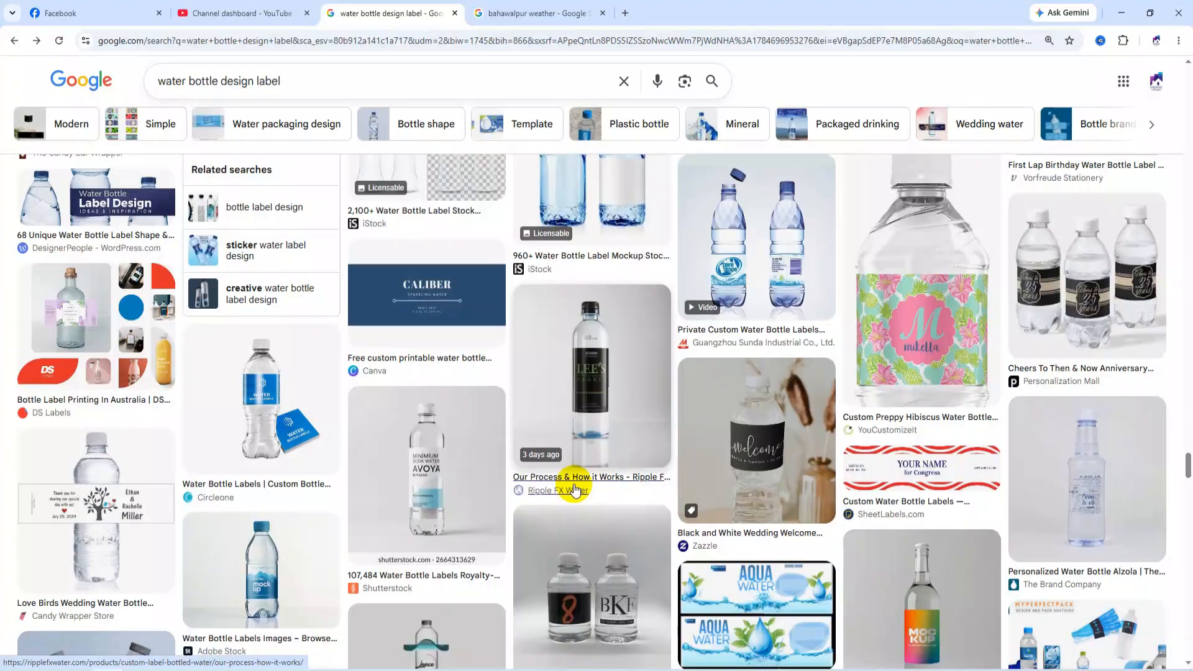
pyautogui.scroll(2, 575, 490)
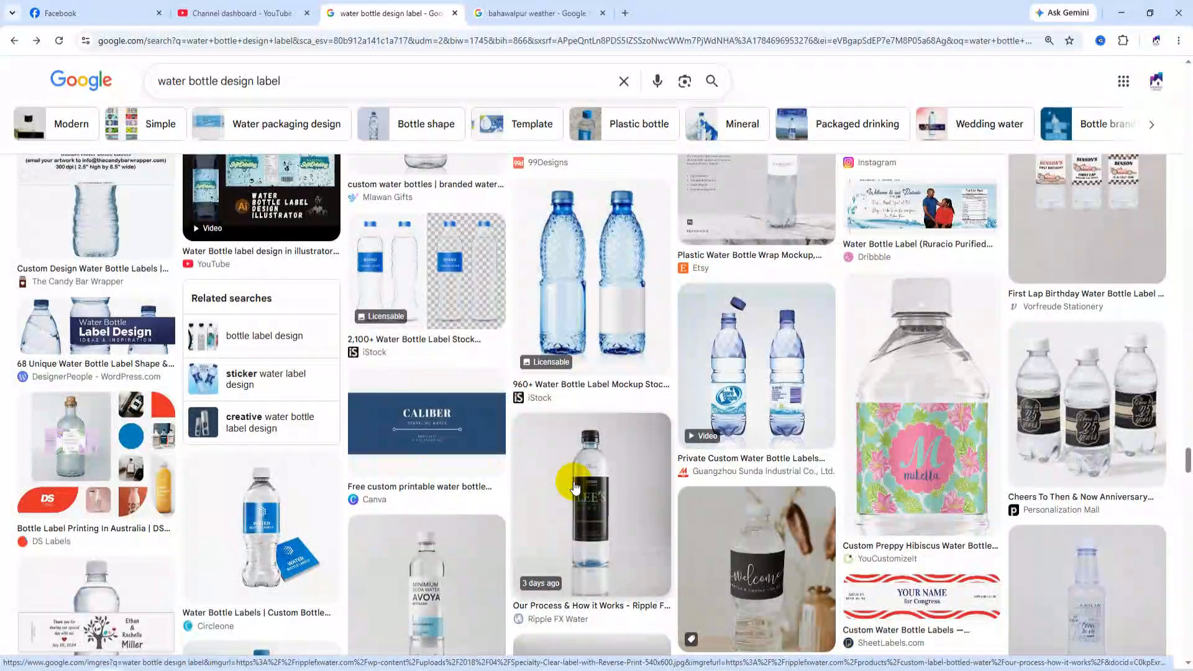
pyautogui.scroll(2, 575, 481)
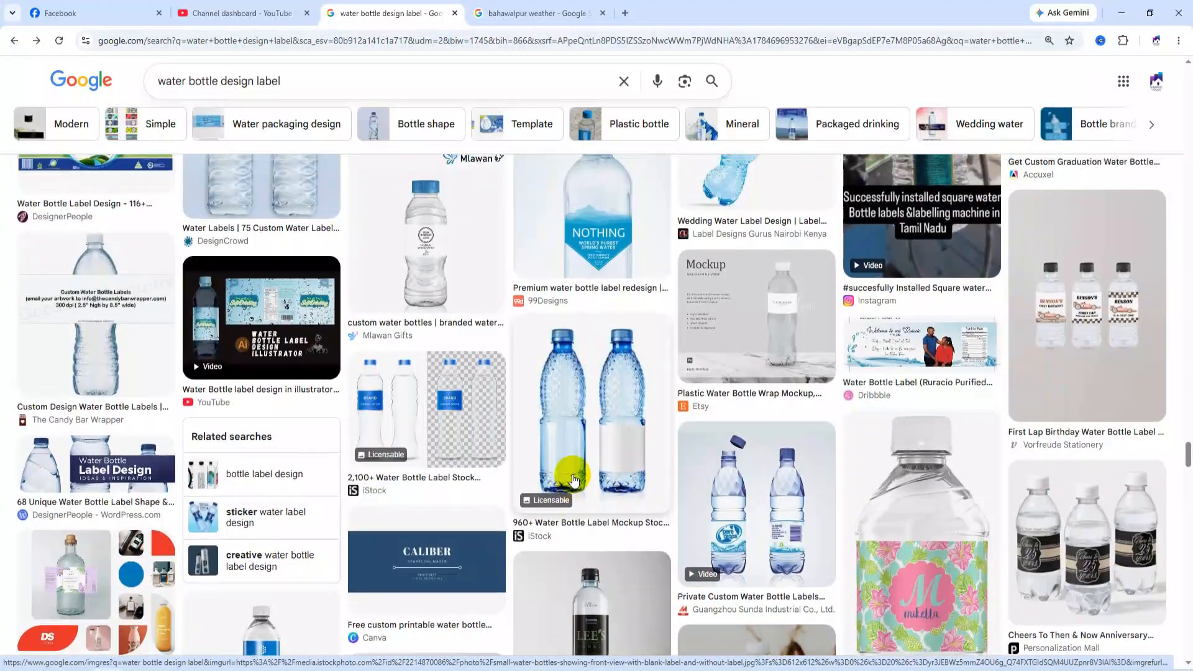
pyautogui.scroll(3, 574, 480)
pyautogui.scroll(4, 572, 480)
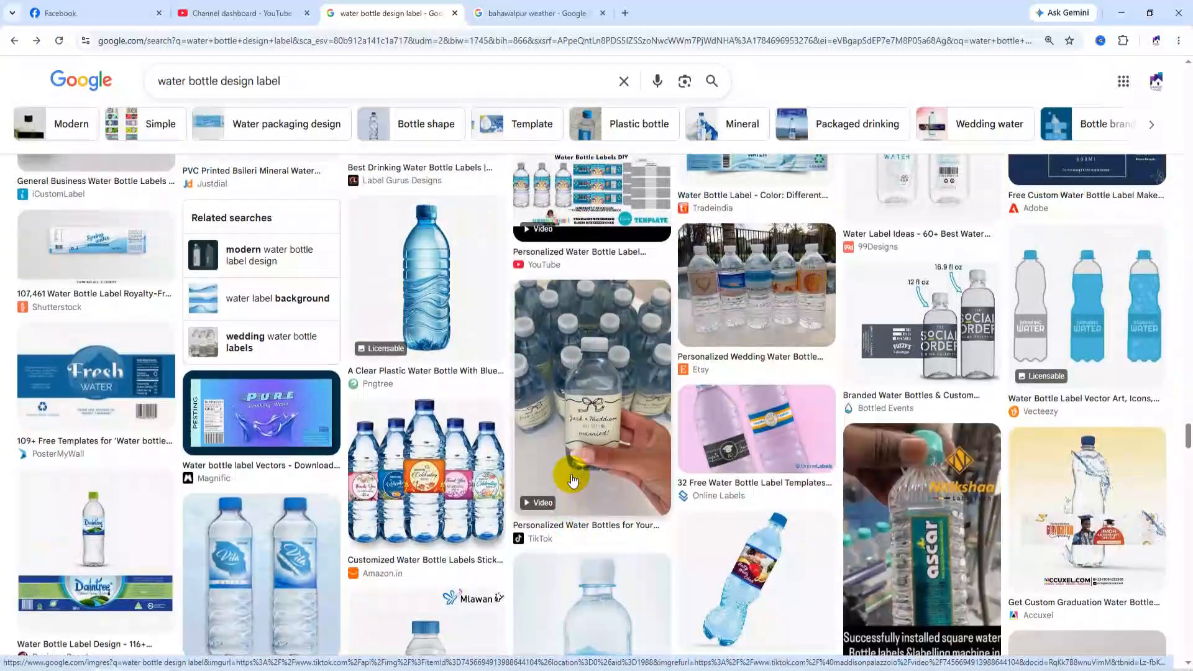
pyautogui.scroll(6, 572, 478)
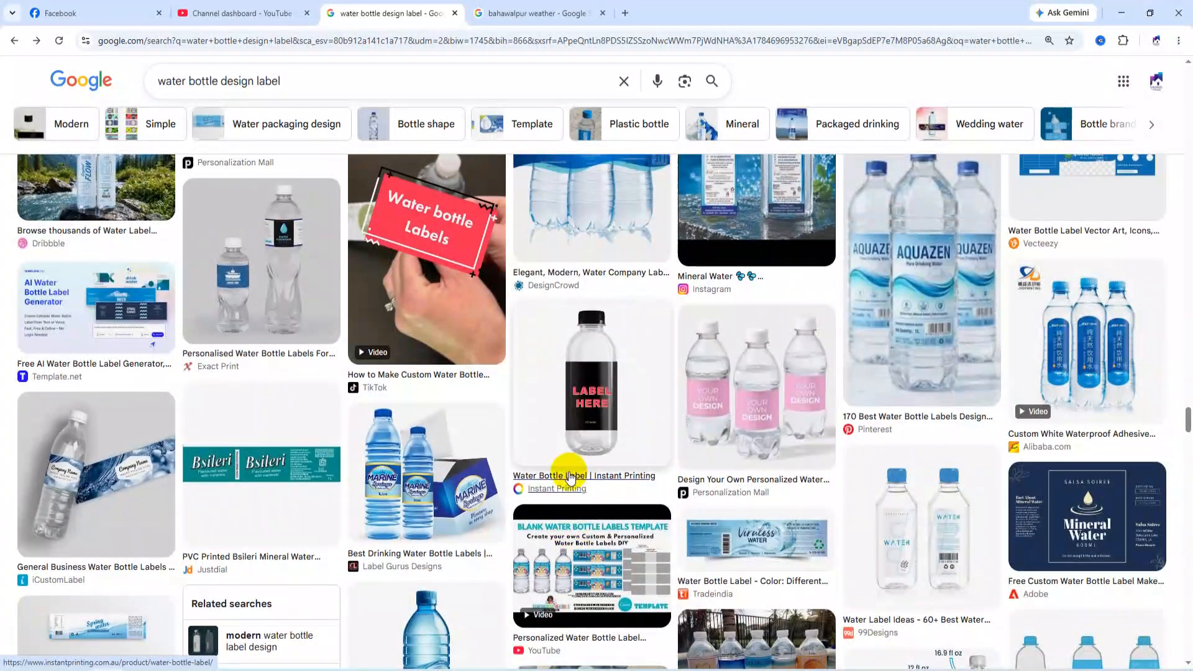
pyautogui.scroll(5, 569, 478)
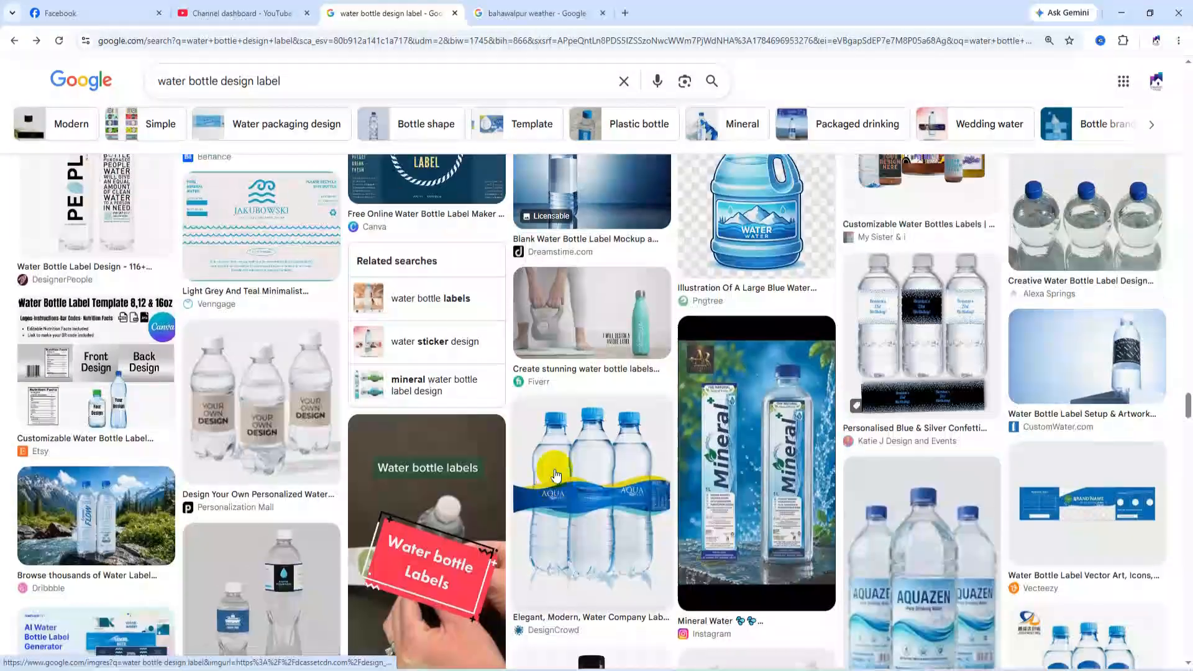
pyautogui.scroll(2, 556, 475)
pyautogui.scroll(2, 662, 512)
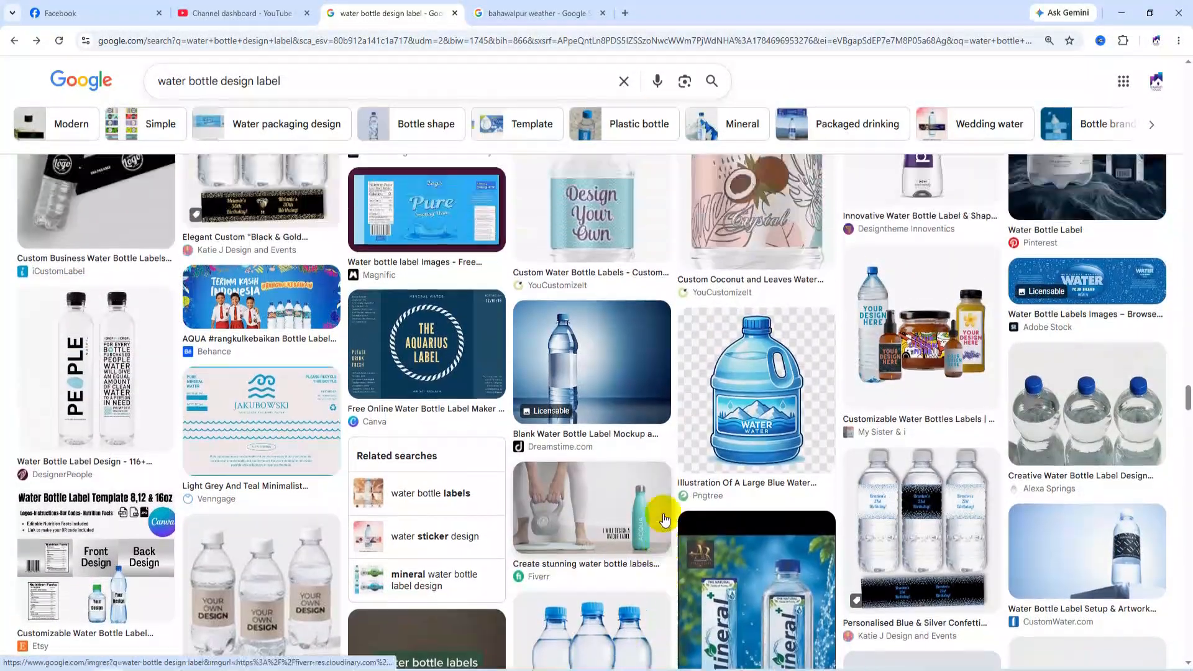
pyautogui.scroll(3, 664, 518)
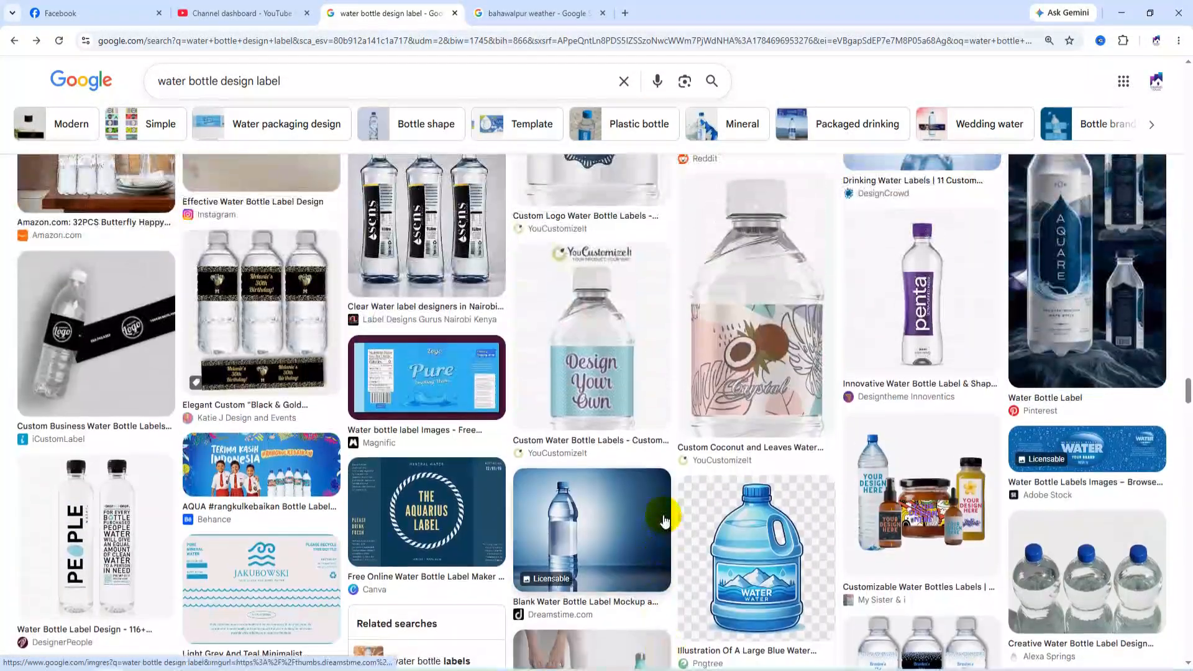
# Open the Pinterest "Water Bottle Label" result showing the AQUARE bottle and copy its image.
pyautogui.click(1061, 280)
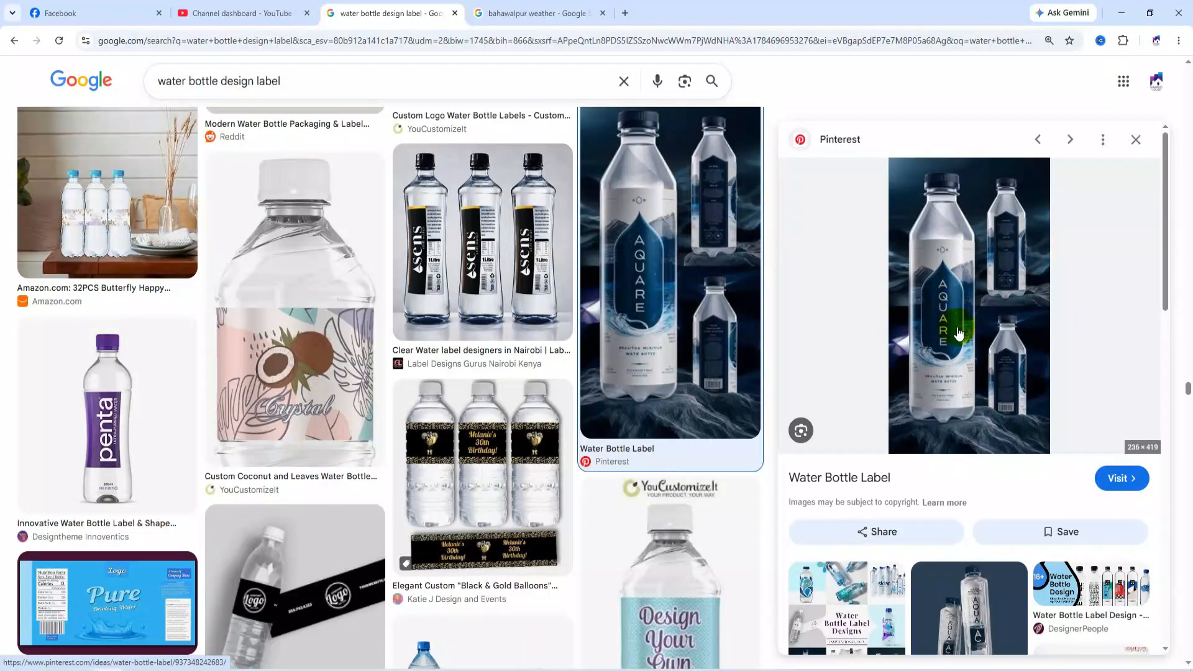
pyautogui.rightClick(945, 285)
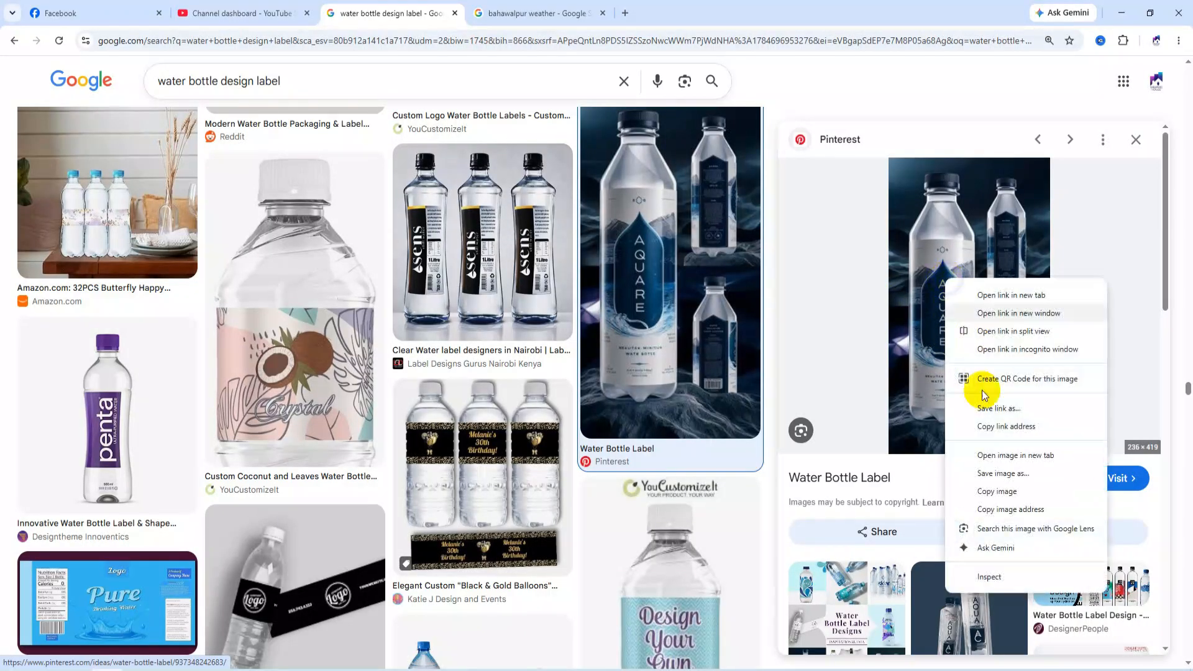
pyautogui.click(1001, 491)
# Return to CorelDRAW, paste the AQUARE bottle image, scale it to about 39.4% and place it in the empty area beside the drinking water information.
pyautogui.click(1134, 16)
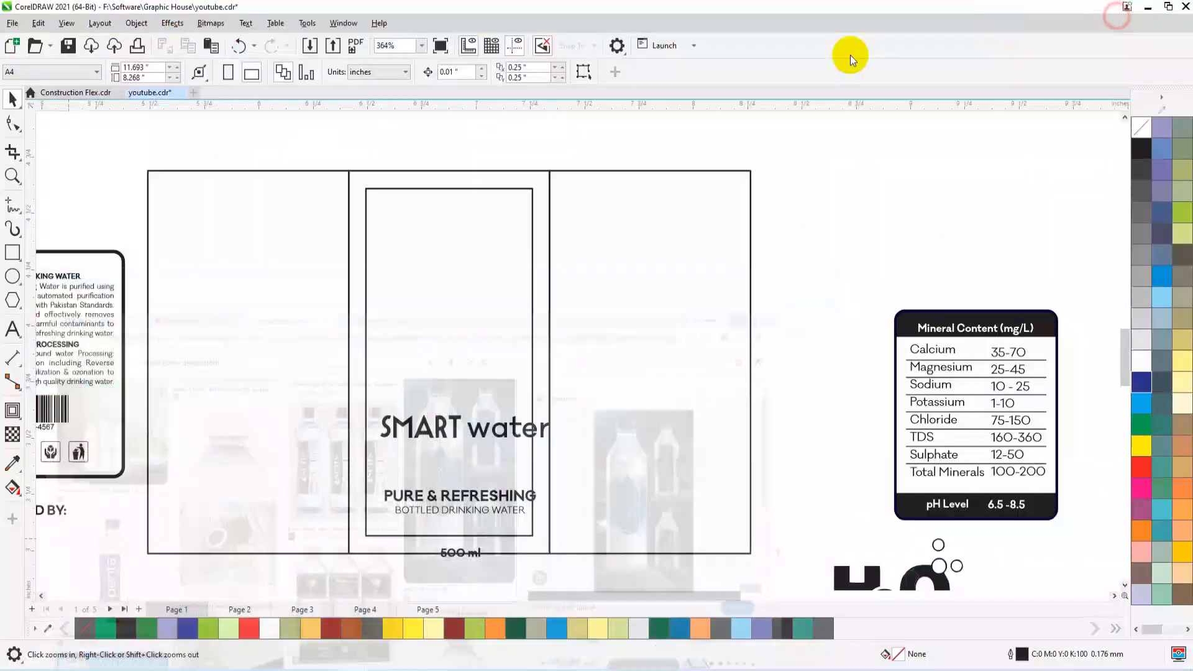
pyautogui.hotkey('ctrl', 'v')
pyautogui.hotkey('shift', 'F2')
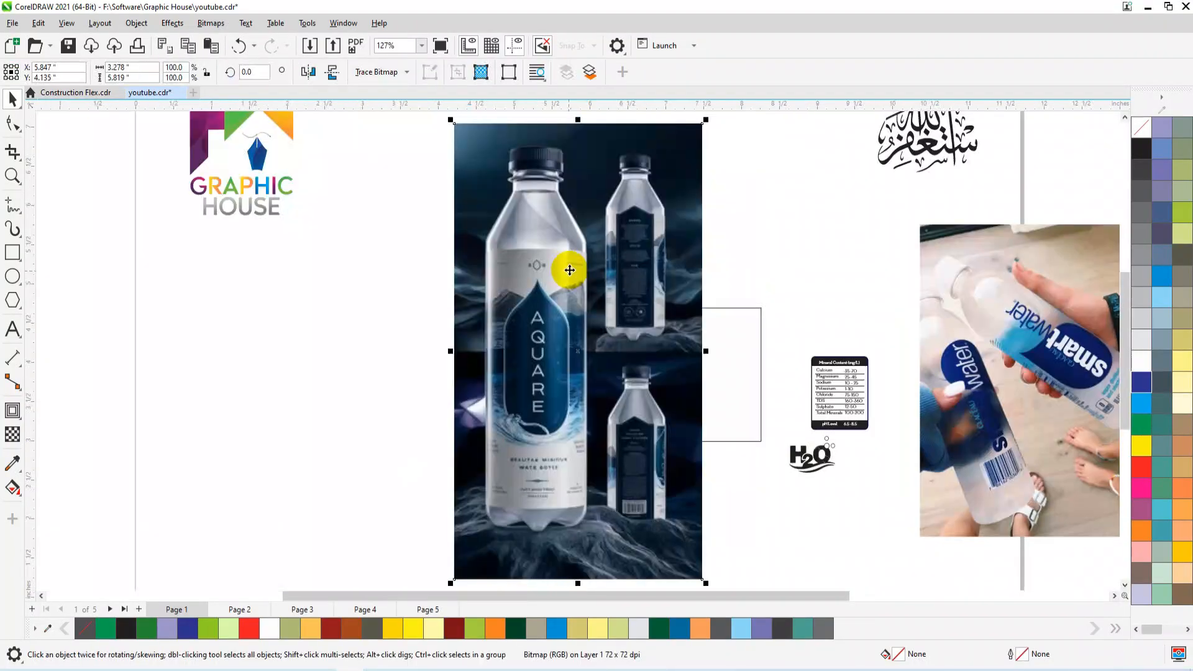
pyautogui.moveTo(705, 119); pyautogui.dragTo(554, 396)
pyautogui.moveTo(500, 482); pyautogui.dragTo(337, 429)
pyautogui.hotkey('shift', 'F2')
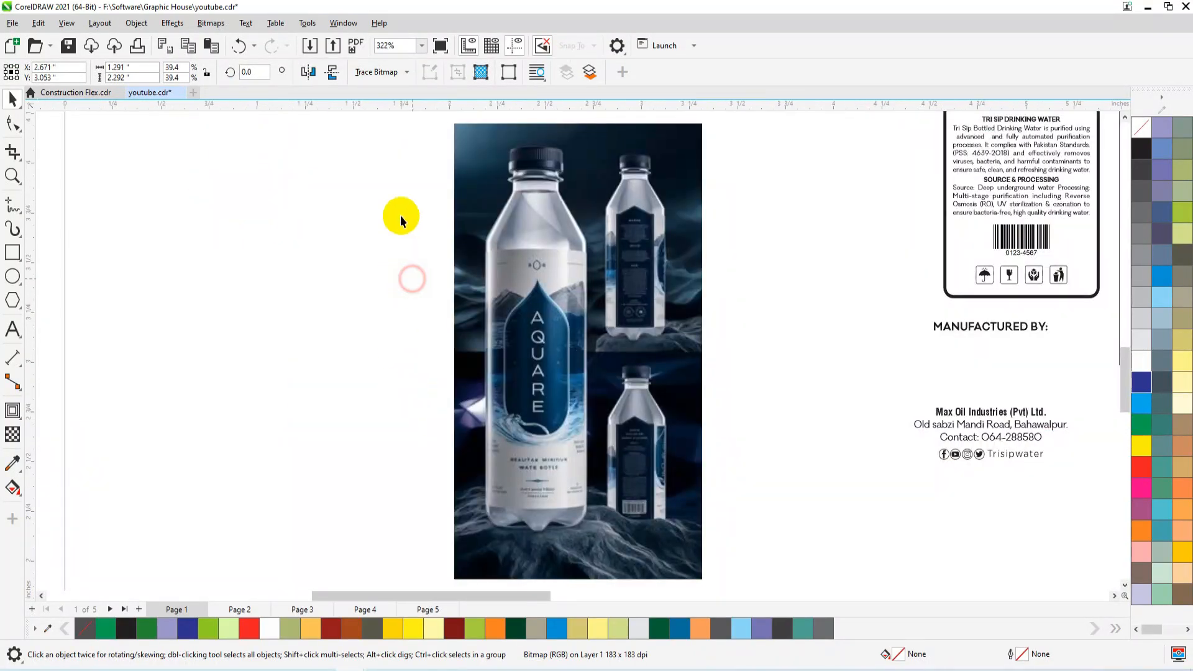
# Draw a rectangle about 0.174" by 0.788" over the left half of the AQUARE emblem and round its lower-left corner about 0.087".
pyautogui.press('z')
pyautogui.moveTo(412, 216); pyautogui.dragTo(597, 478)
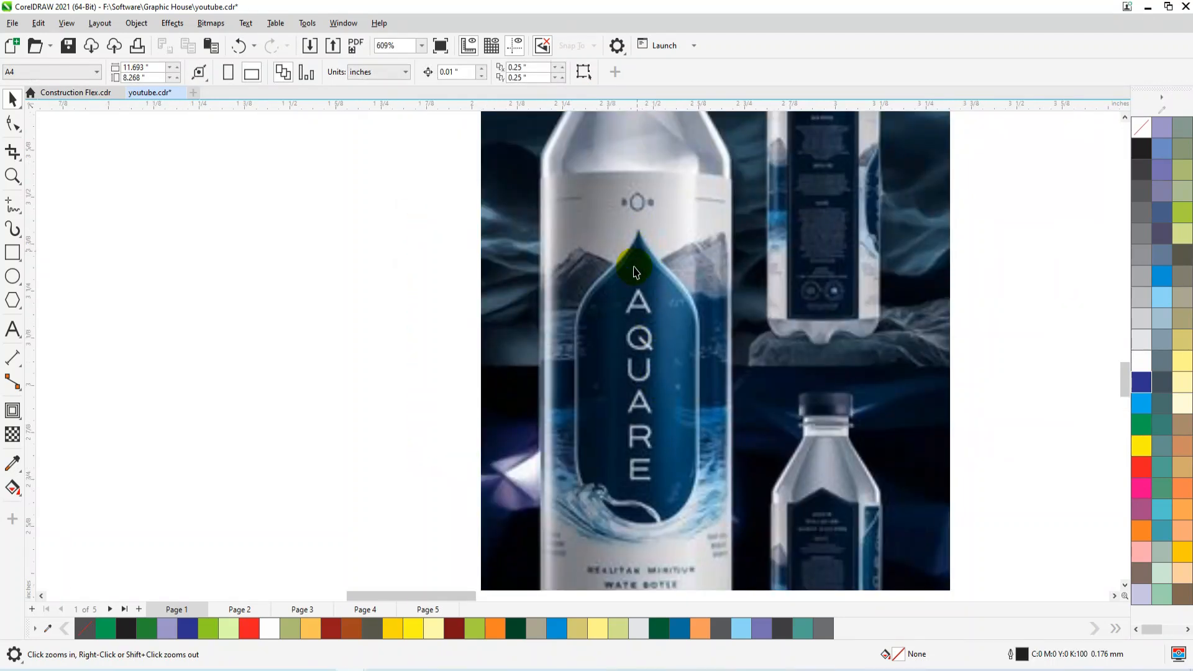
pyautogui.click(13, 252)
pyautogui.moveTo(638, 231); pyautogui.dragTo(577, 529)
pyautogui.scroll(1, 608, 528)
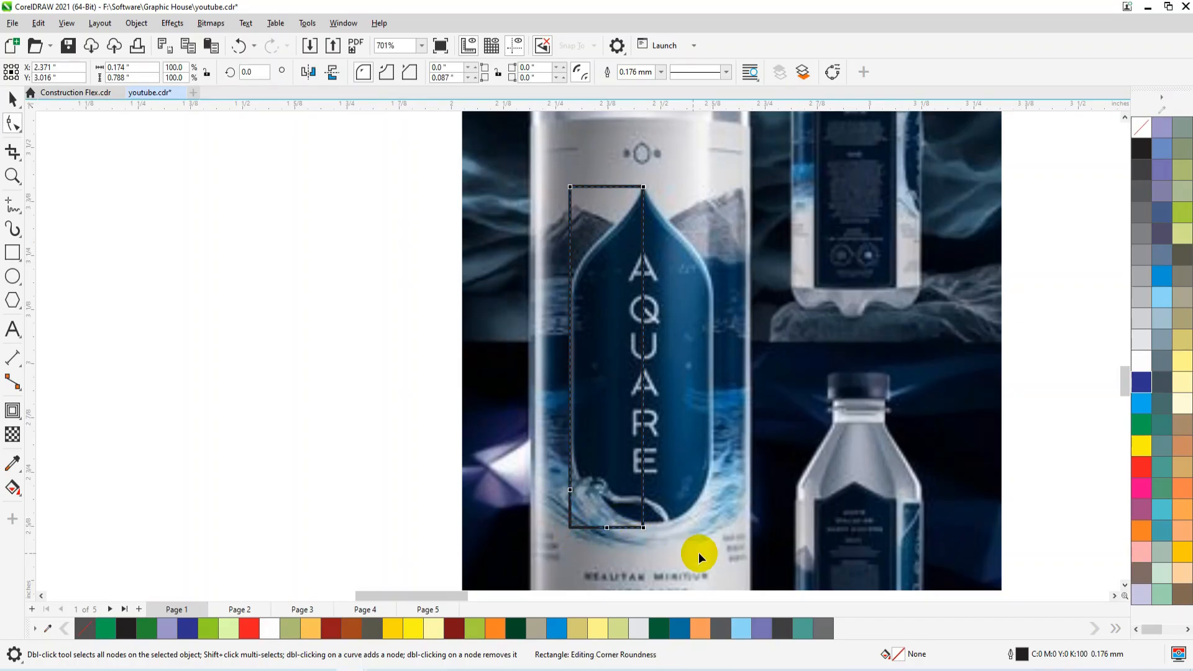
pyautogui.moveTo(698, 553); pyautogui.dragTo(698, 553)
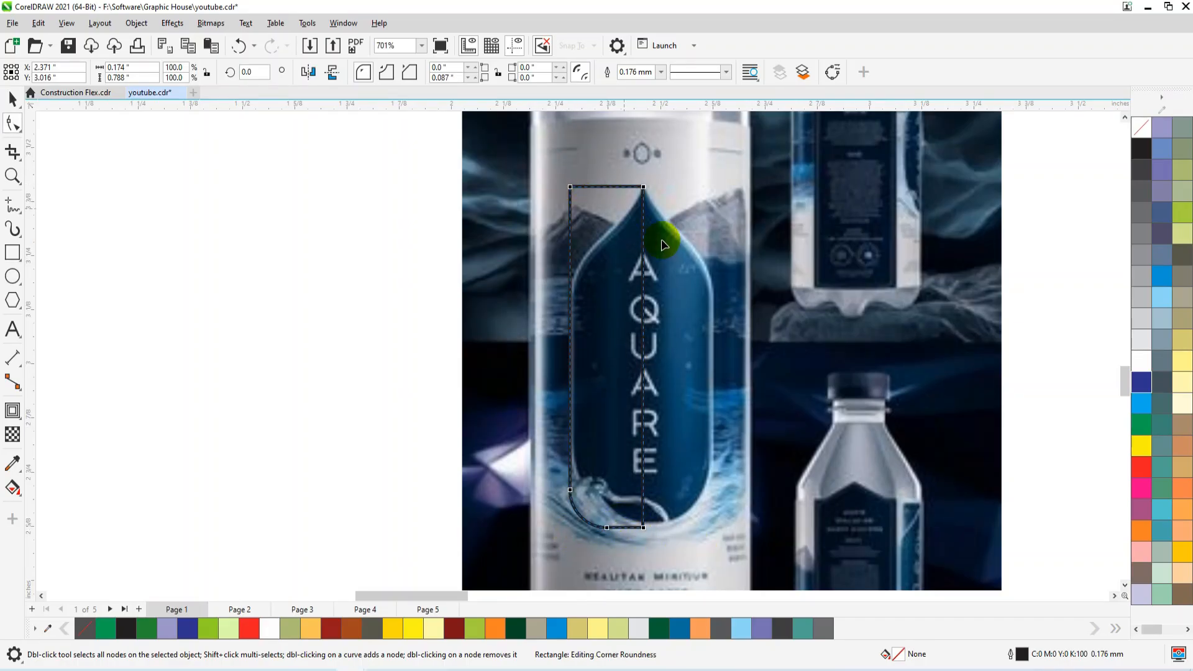
# Convert the rectangle to curves and replace its upper-left corner with a straight slanted edge from the emblem's tip to its left side.
pyautogui.press('space')
pyautogui.hotkey('ctrl', 'q')
pyautogui.press('space')
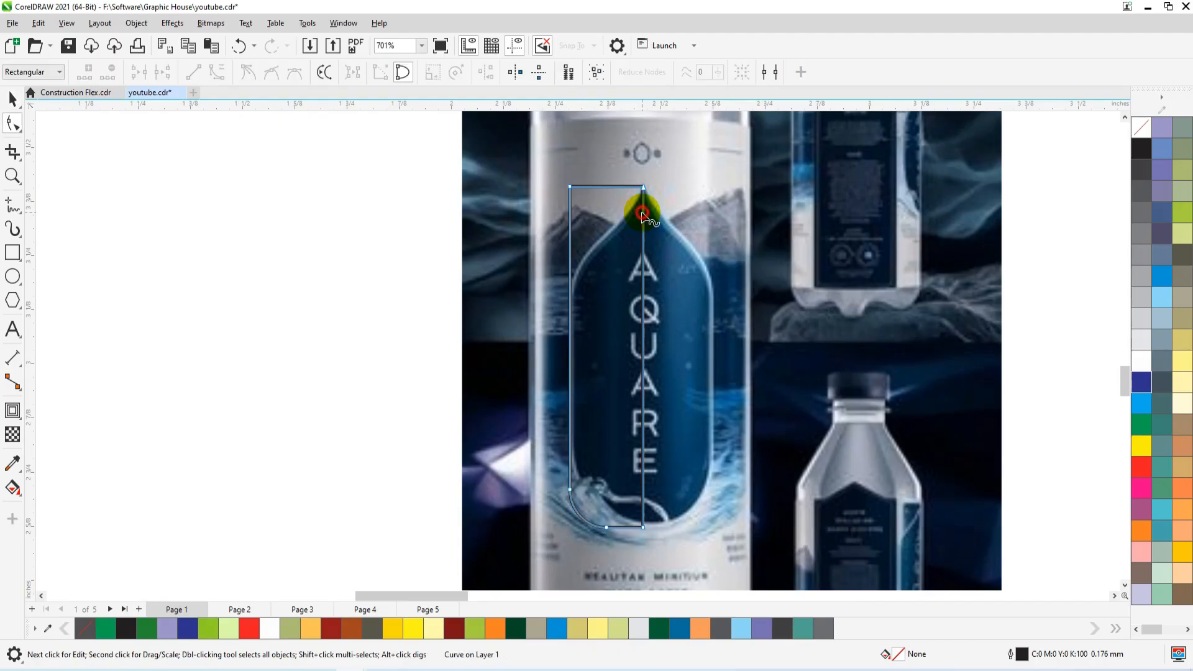
pyautogui.moveTo(545, 173); pyautogui.dragTo(607, 226)
pyautogui.press('Delete')
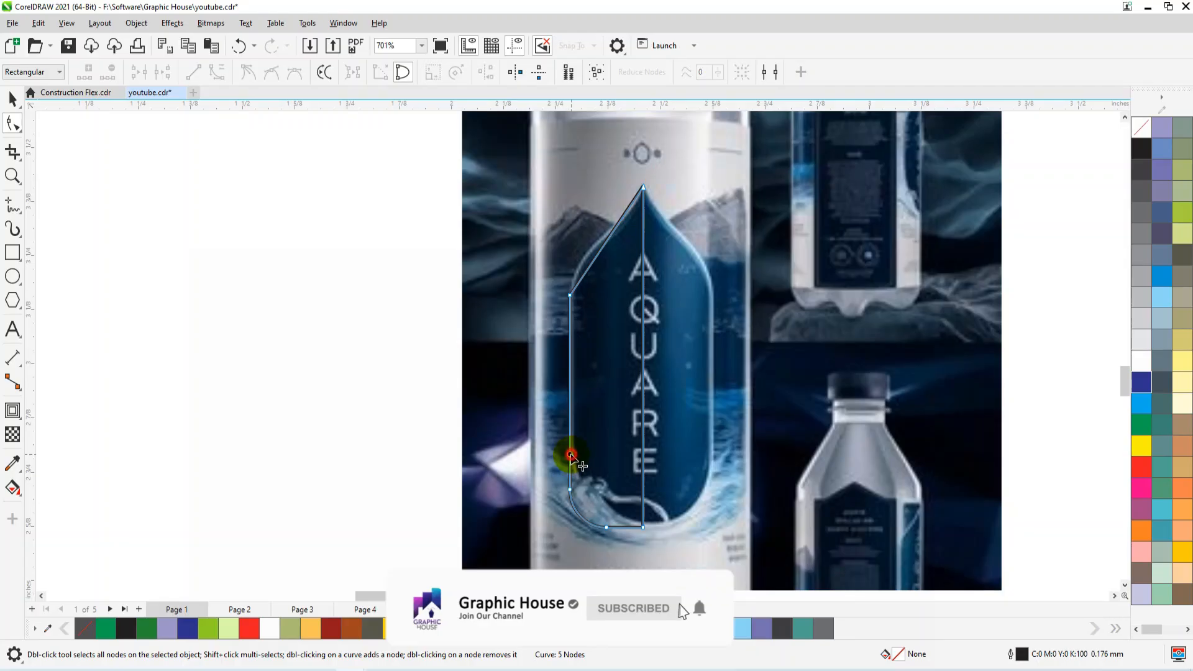
# Move the upper node of the rounded lower-left corner upward and delete the node at the corner's bottom end.
pyautogui.moveTo(571, 454); pyautogui.dragTo(570, 443)
pyautogui.moveTo(617, 485); pyautogui.dragTo(535, 557)
pyautogui.press('Delete')
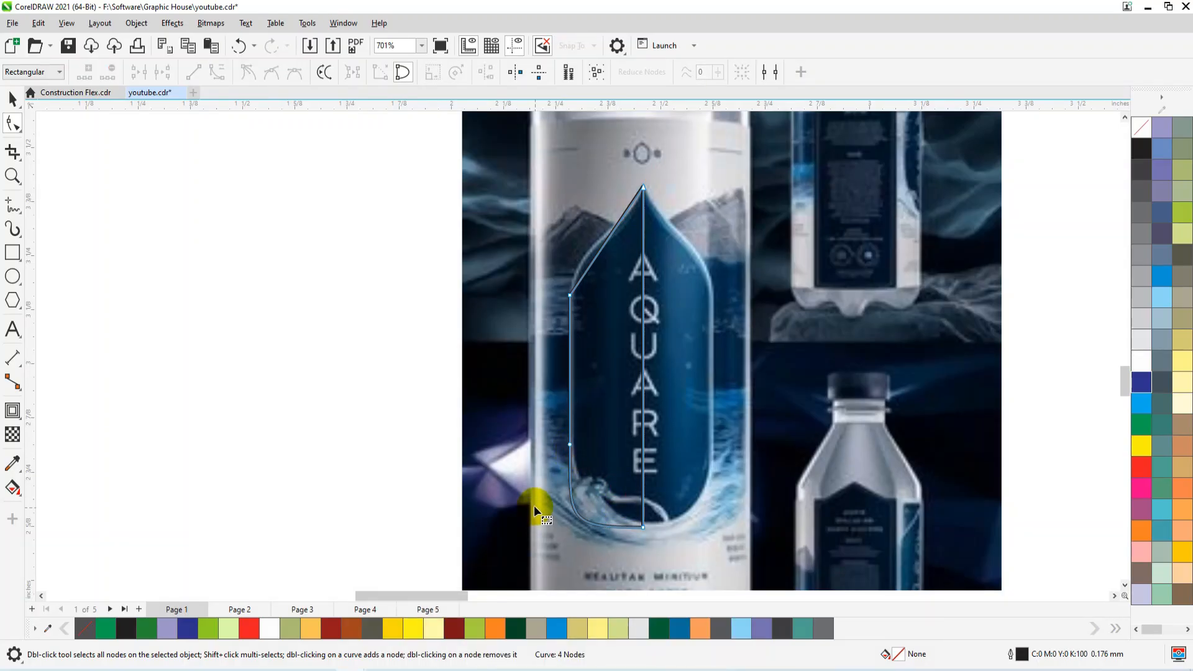
# Convert the slanted top edge to a curve and bend it to follow the emblem's S-shaped left shoulder.
pyautogui.moveTo(534, 345); pyautogui.dragTo(535, 345)
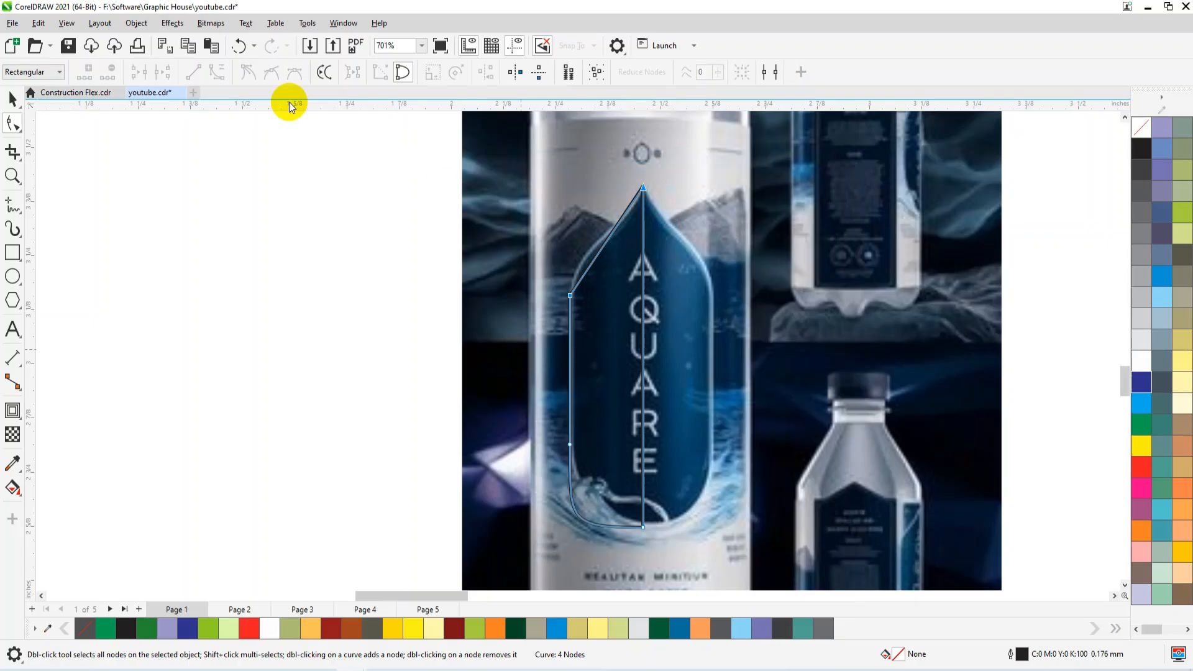
pyautogui.click(215, 73)
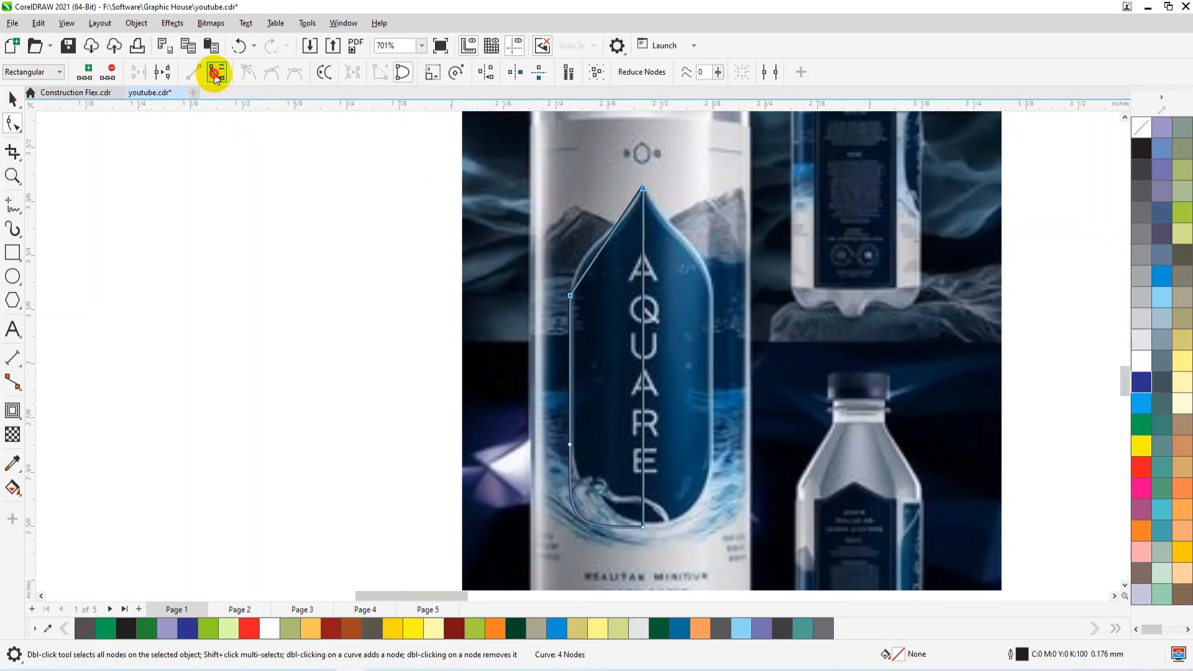
pyautogui.scroll(2, 640, 211)
pyautogui.scroll(-1, 608, 349)
pyautogui.scroll(1, 626, 204)
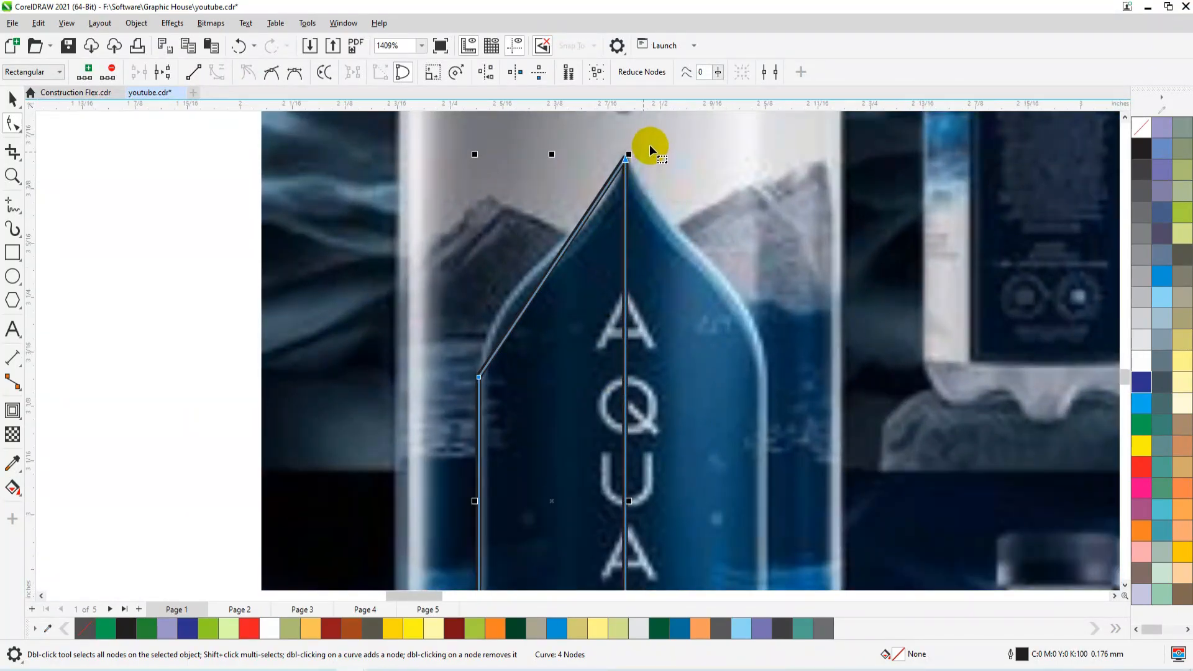
pyautogui.moveTo(594, 185); pyautogui.dragTo(561, 297)
pyautogui.moveTo(592, 239); pyautogui.dragTo(606, 240)
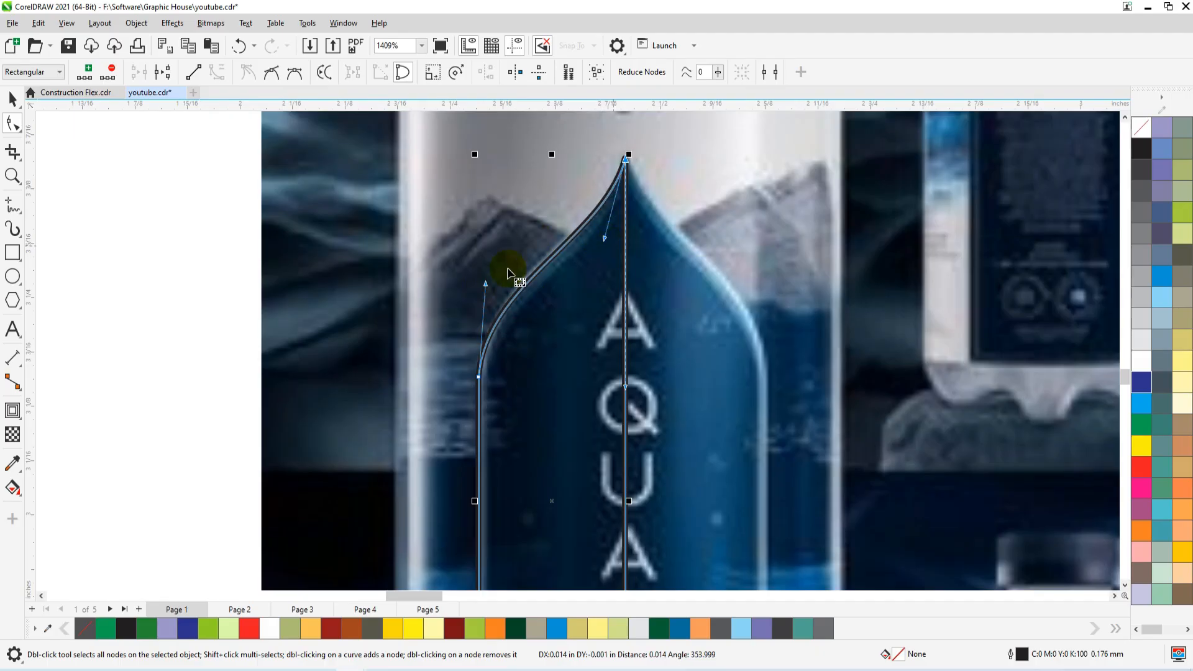
pyautogui.moveTo(484, 283); pyautogui.dragTo(484, 274)
pyautogui.moveTo(604, 239); pyautogui.dragTo(607, 236)
# Raise the left-side node above the lower curve so the outline follows the emblem's rounded lower-left edge.
pyautogui.scroll(-2, 578, 194)
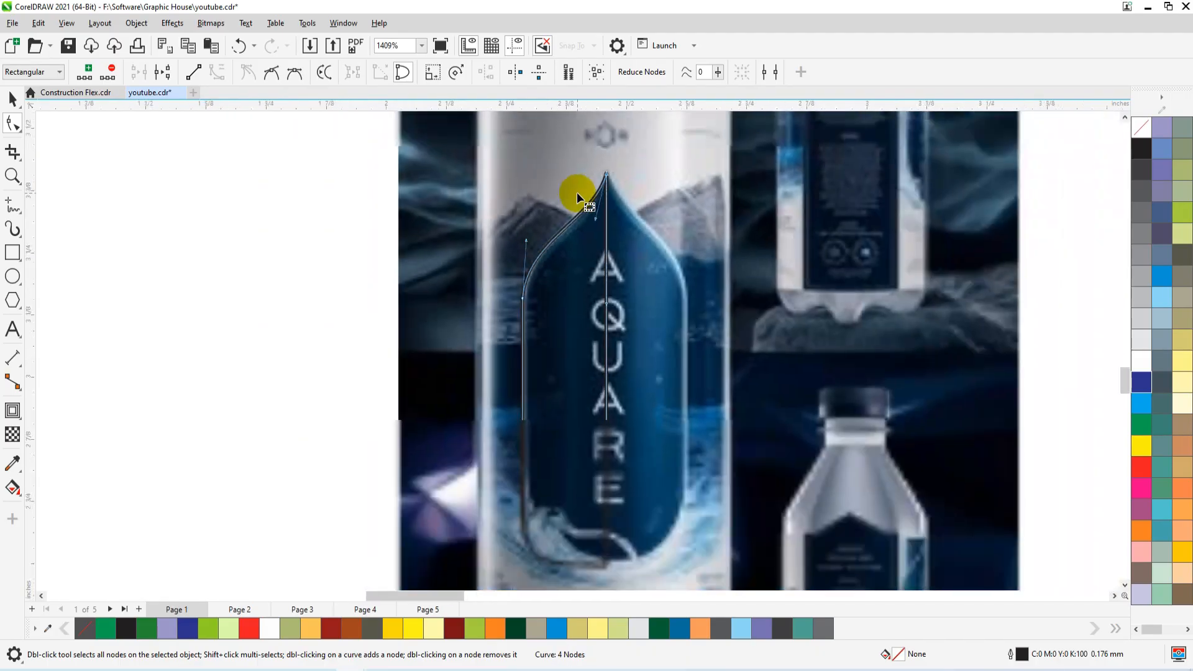
pyautogui.scroll(-2, 572, 372)
pyautogui.scroll(2, 538, 427)
pyautogui.moveTo(513, 383); pyautogui.dragTo(516, 279)
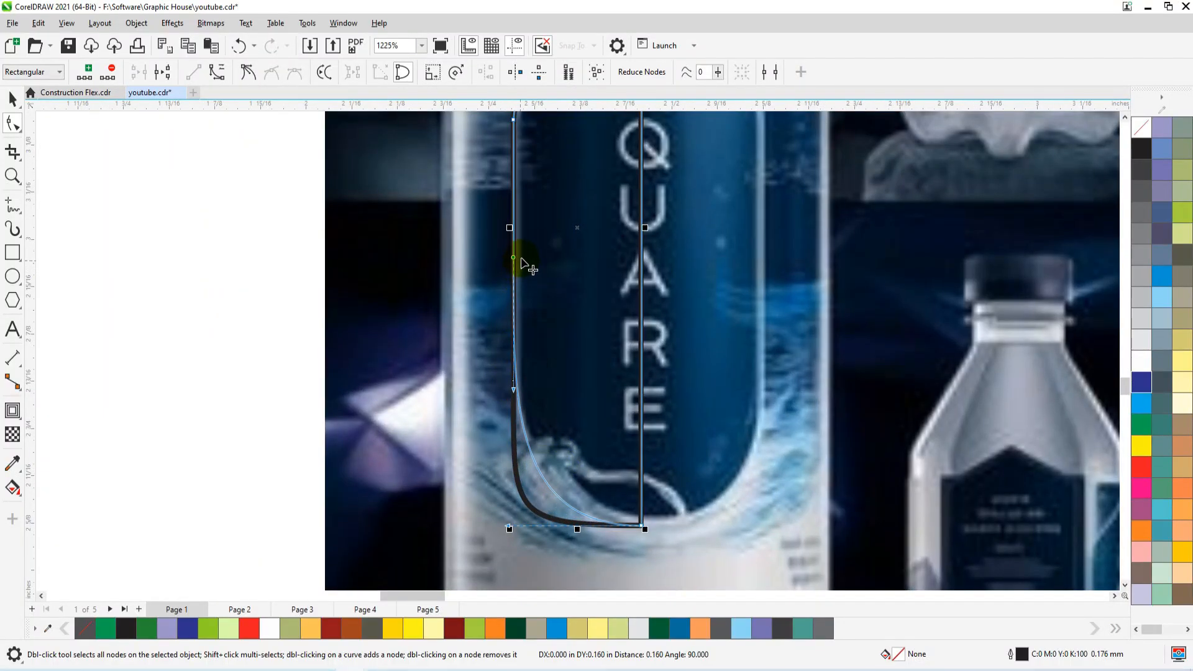
pyautogui.moveTo(522, 260); pyautogui.dragTo(520, 265)
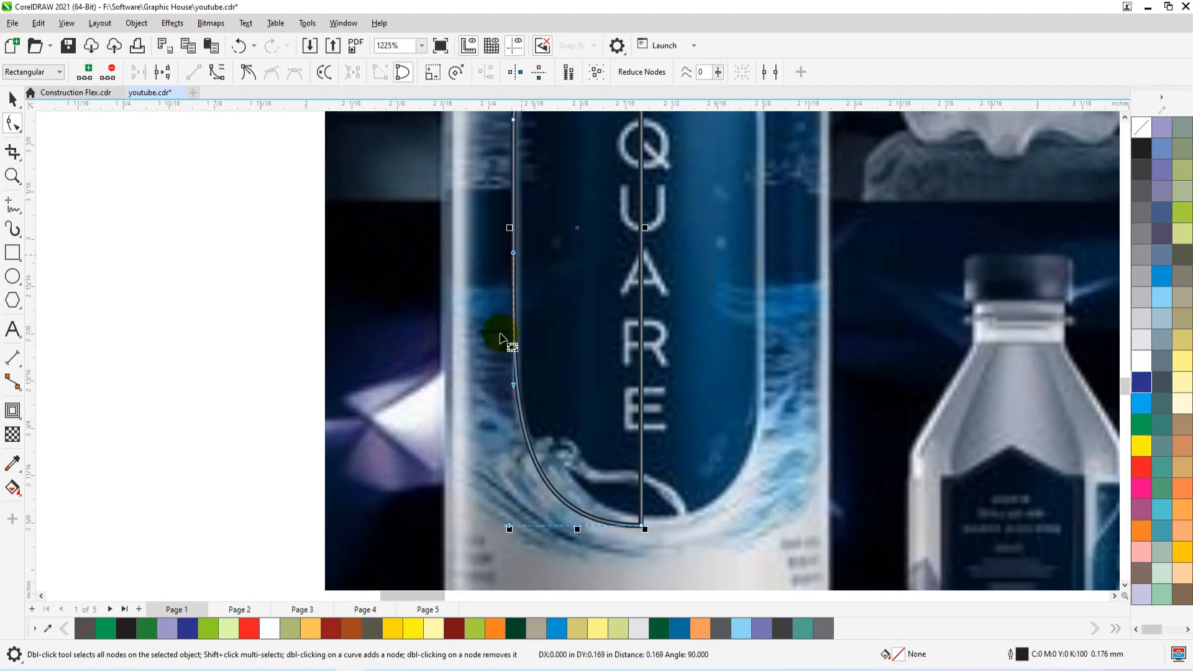
pyautogui.scroll(-2, 516, 381)
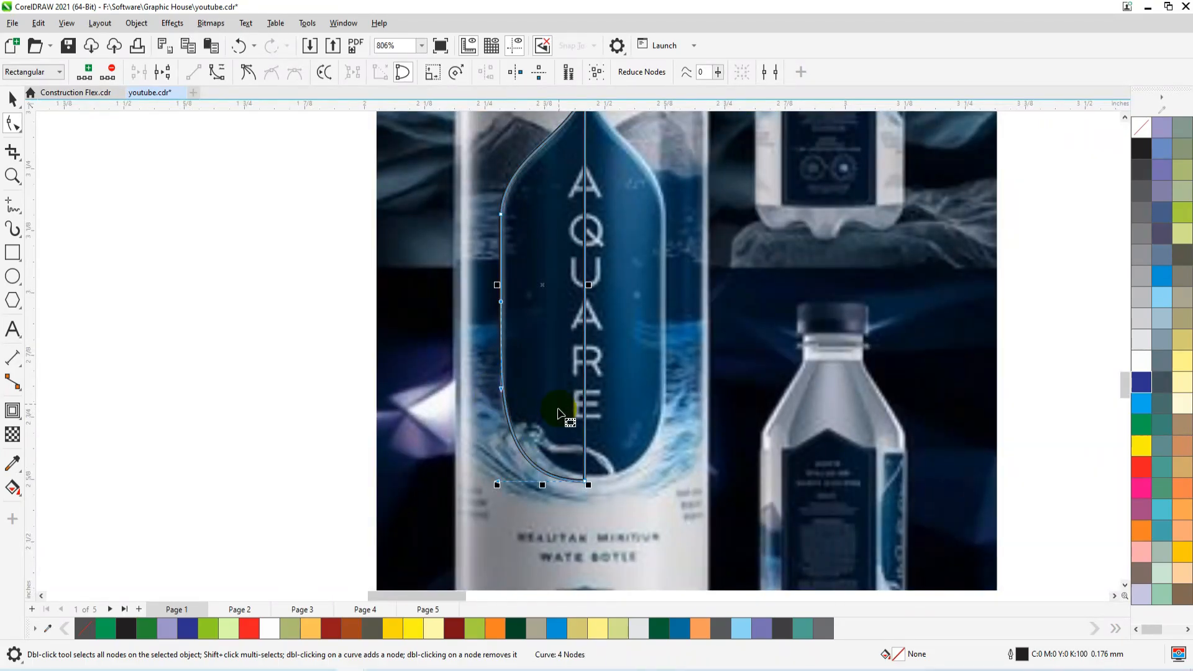
pyautogui.moveTo(501, 303); pyautogui.dragTo(503, 297)
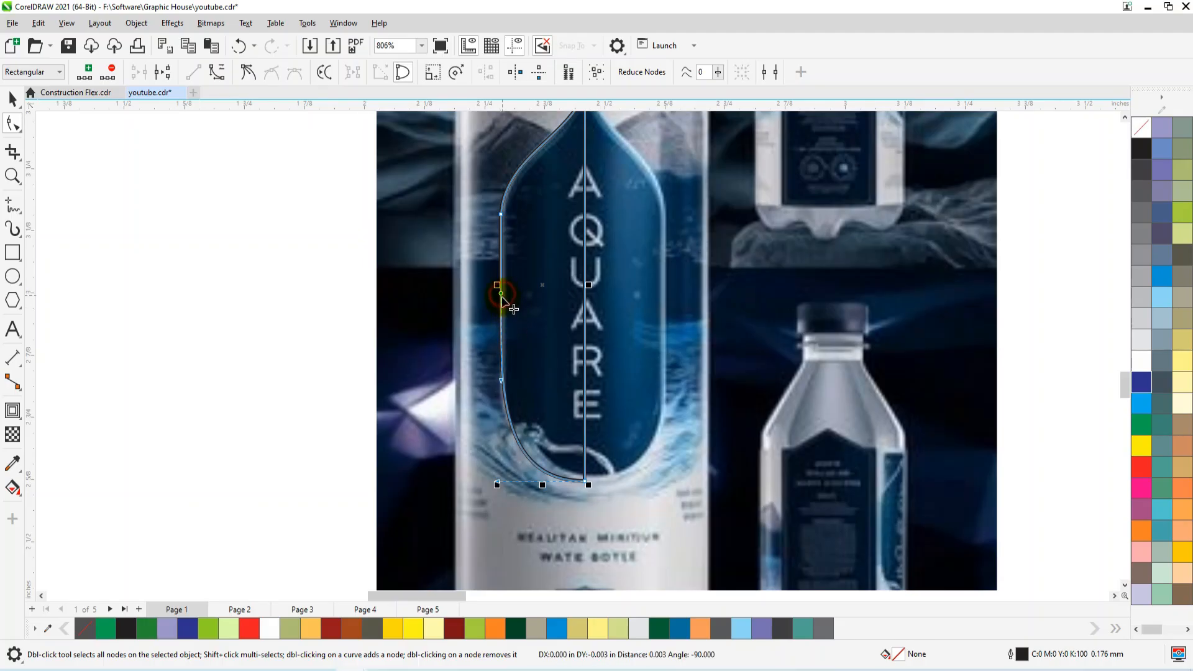
# Fill the traced half-emblem with green and mirror a copy of it onto the emblem's opposite half.
pyautogui.scroll(-2, 491, 366)
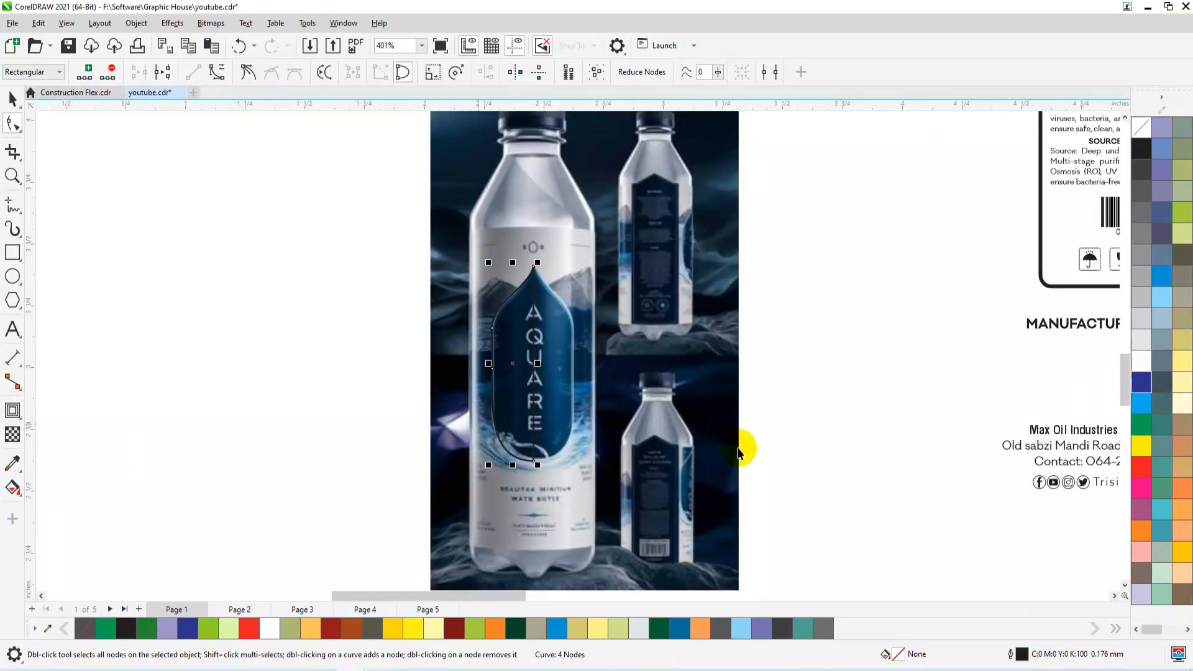
pyautogui.press('space')
pyautogui.click(1144, 428)
pyautogui.scroll(2, 625, 348)
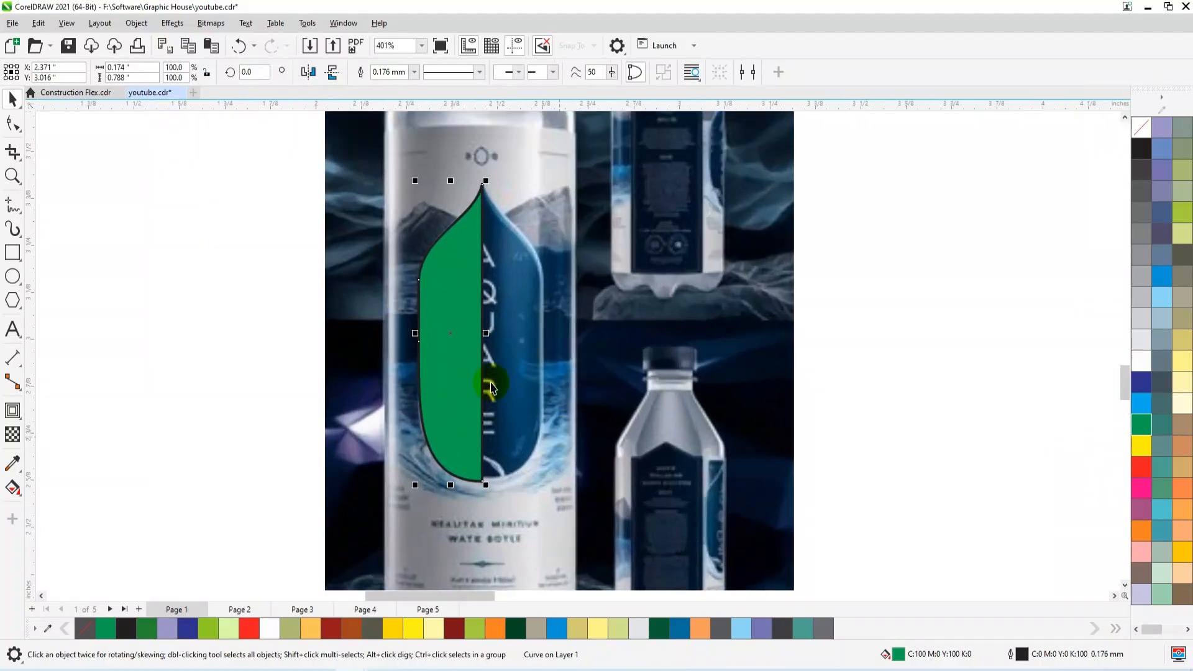
pyautogui.moveTo(415, 333); pyautogui.dragTo(512, 328)
pyautogui.rightClick(512, 328)
# Set the mirrored half against the original and move both halves to the empty area beside the reference photo.
pyautogui.moveTo(499, 374)
pyautogui.mouseDown()
pyautogui.moveTo(524, 391)
pyautogui.moveTo(485, 384)
pyautogui.mouseUp()
pyautogui.click(498, 245)
pyautogui.click(505, 256)
pyautogui.keyDown('shift'); pyautogui.click(446, 293); pyautogui.keyUp('shift')
pyautogui.scroll(-1, 445, 293)
pyautogui.moveTo(445, 302); pyautogui.dragTo(755, 302)
# Fill both emblem halves with cyan (C100 M0 Y0 K0) and give them a black outline.
pyautogui.rightClick(1142, 129)
pyautogui.rightClick(1146, 155)
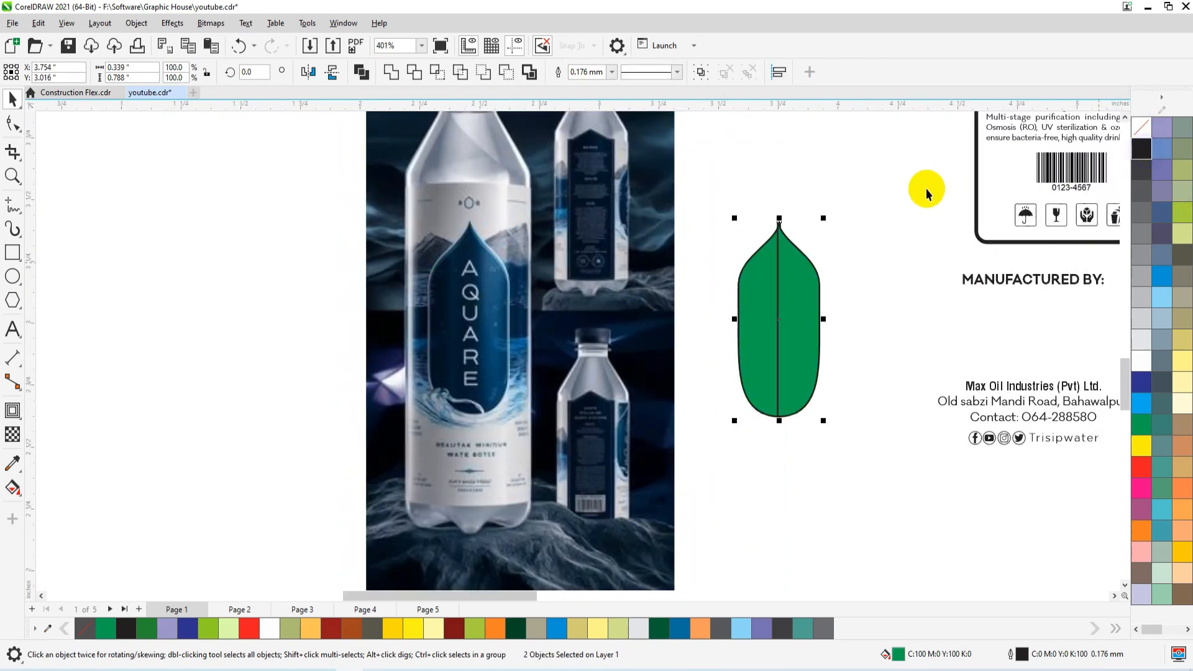
pyautogui.click(1149, 399)
# Shift the mirrored half sideways so the tips and inner edges of the two halves meet exactly.
pyautogui.press('F2')
pyautogui.moveTo(821, 217); pyautogui.dragTo(754, 240)
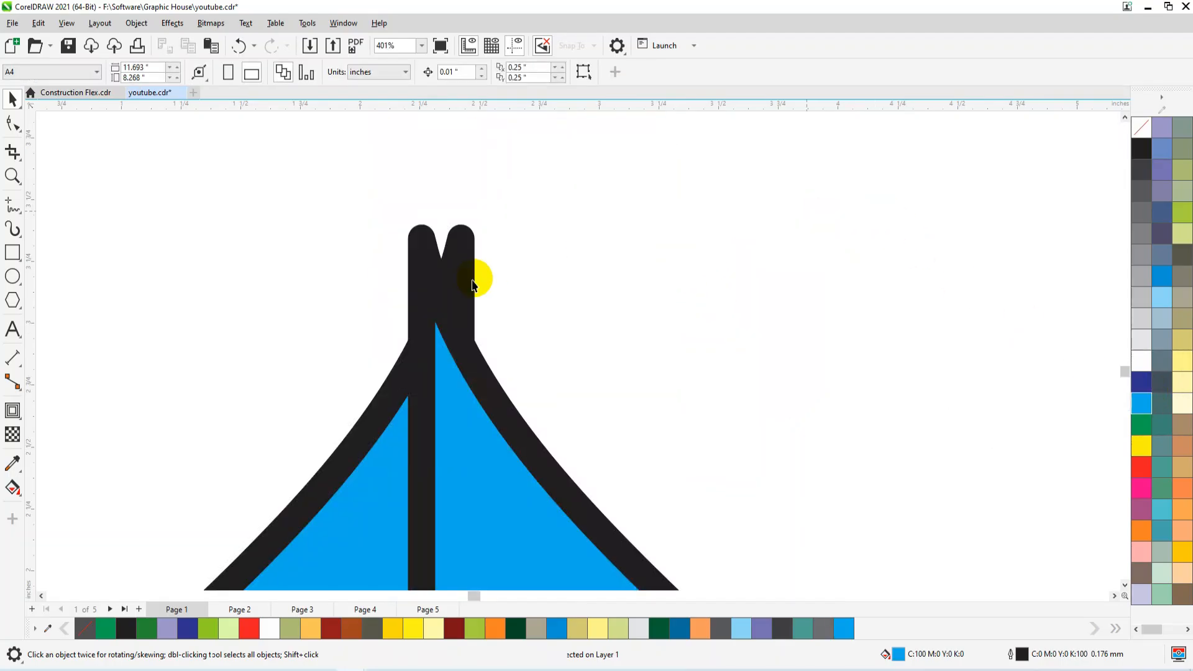
pyautogui.moveTo(464, 293); pyautogui.dragTo(489, 303)
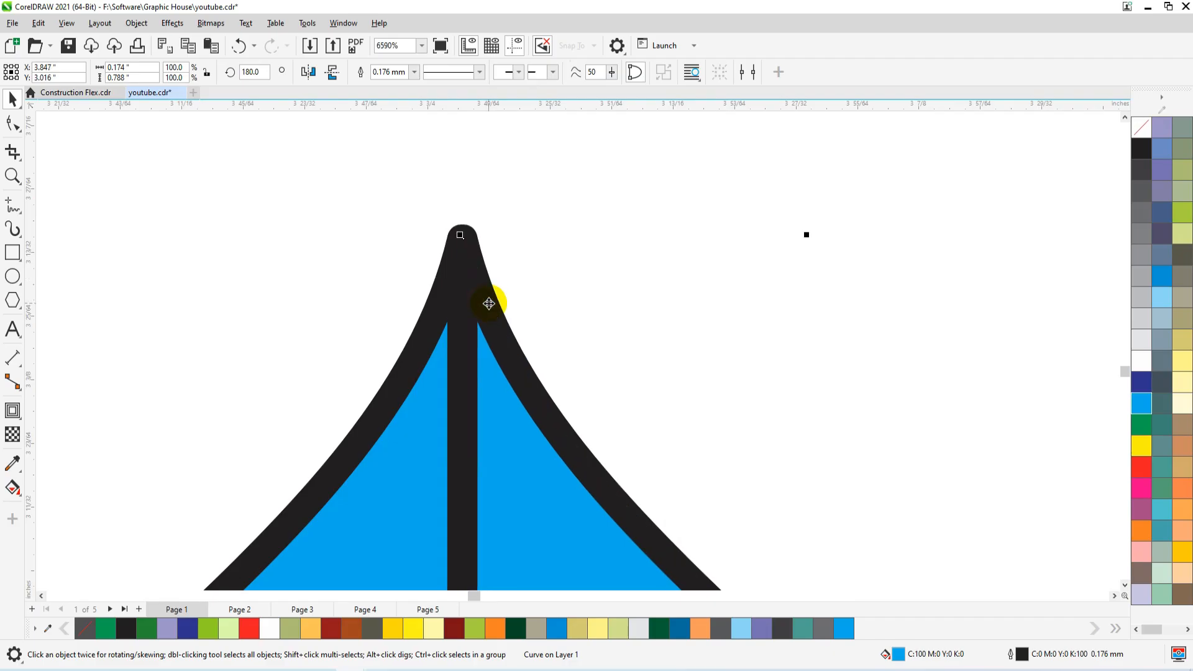
# Try to weld the two emblem halves into one shape.
pyautogui.keyDown('shift'); pyautogui.click(433, 458); pyautogui.keyUp('shift')
pyautogui.hotkey('shift', 'F2')
pyautogui.click(392, 77)
pyautogui.hotkey('ctrl', 'z')
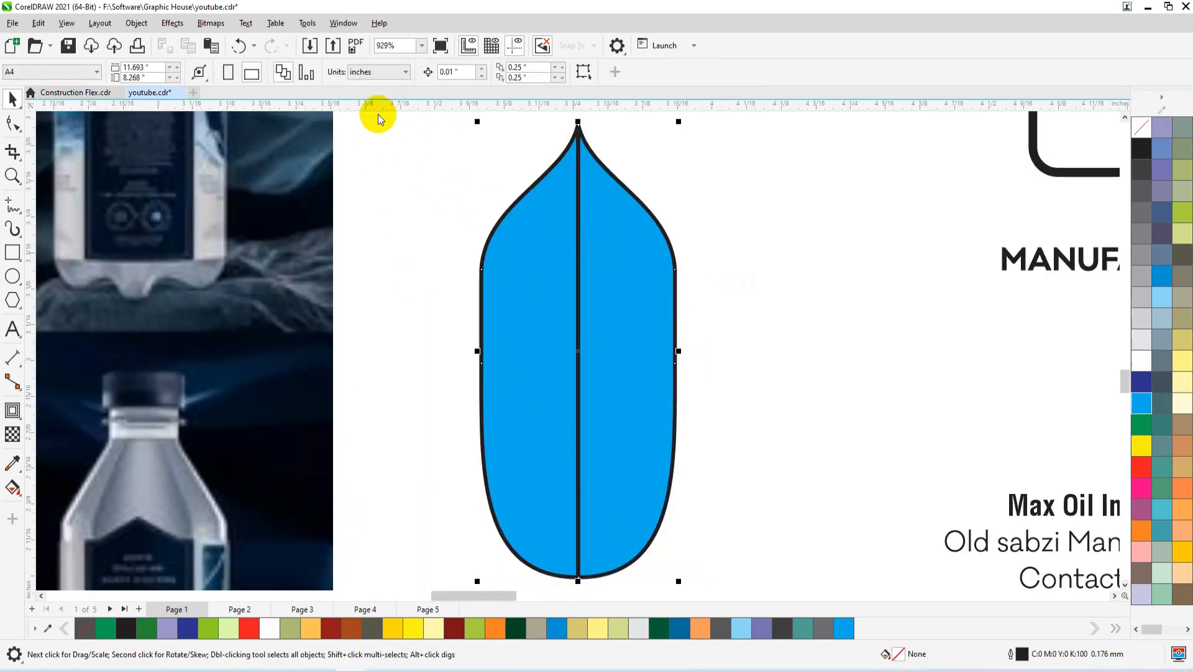
# Overlap the two halves slightly at the seam with their centres level and weld them into a single emblem.
pyautogui.click(505, 254)
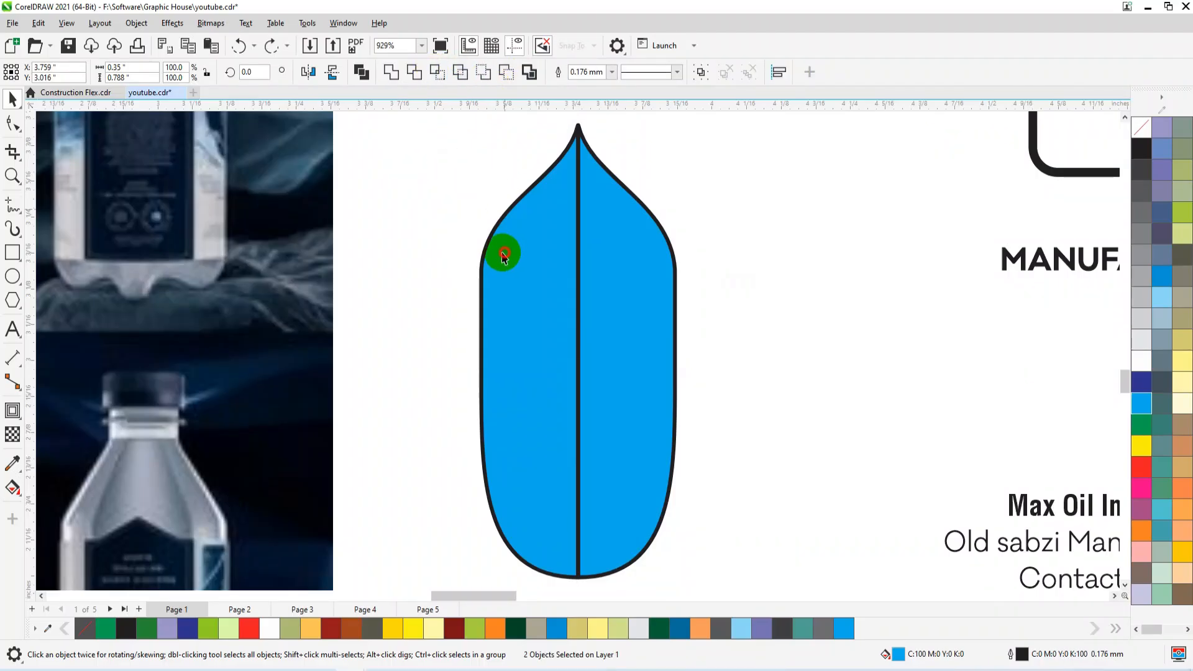
pyautogui.scroll(1, 552, 336)
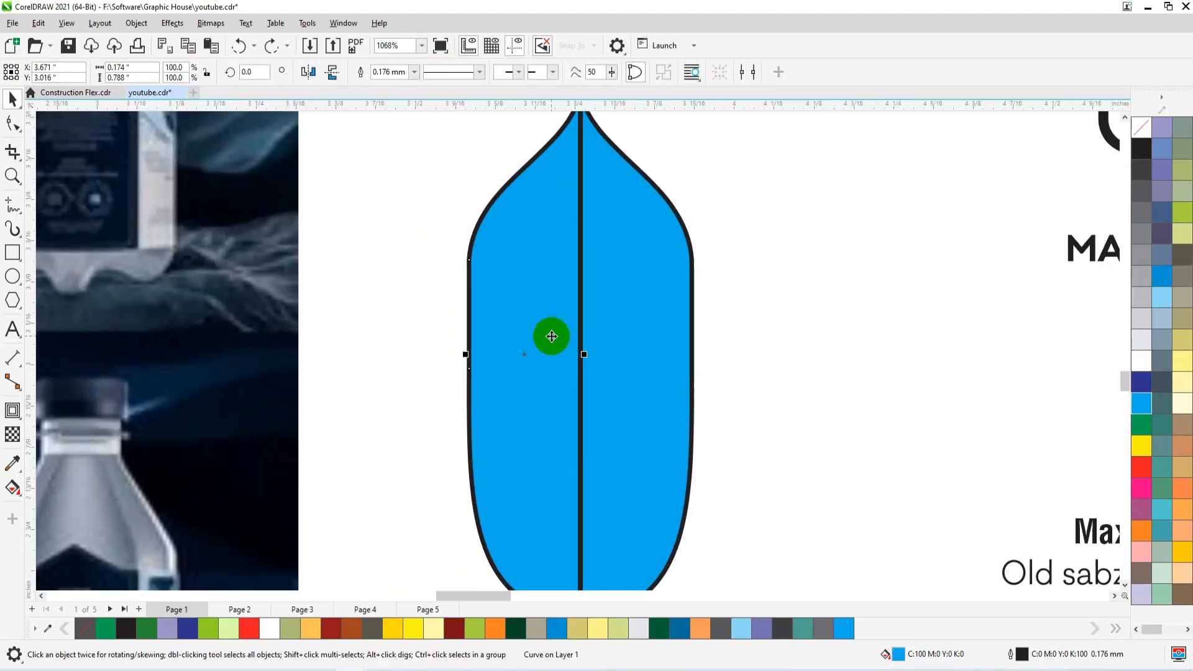
pyautogui.keyDown('shift'); pyautogui.click(613, 324); pyautogui.keyUp('shift')
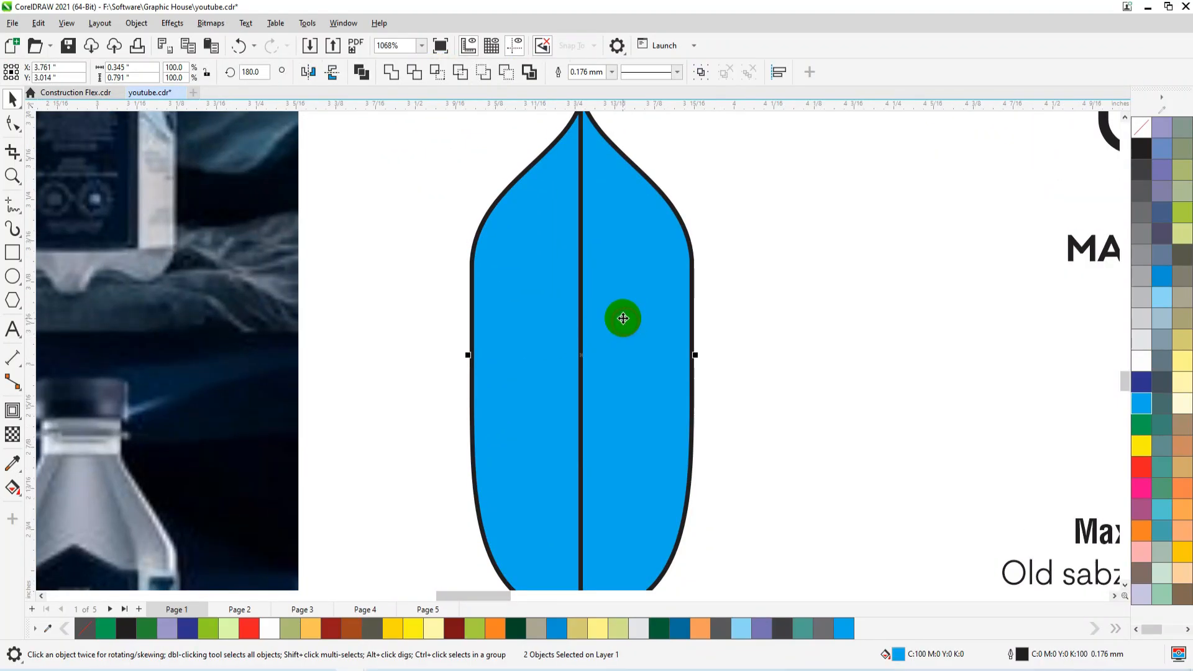
pyautogui.press('e')
pyautogui.click(398, 79)
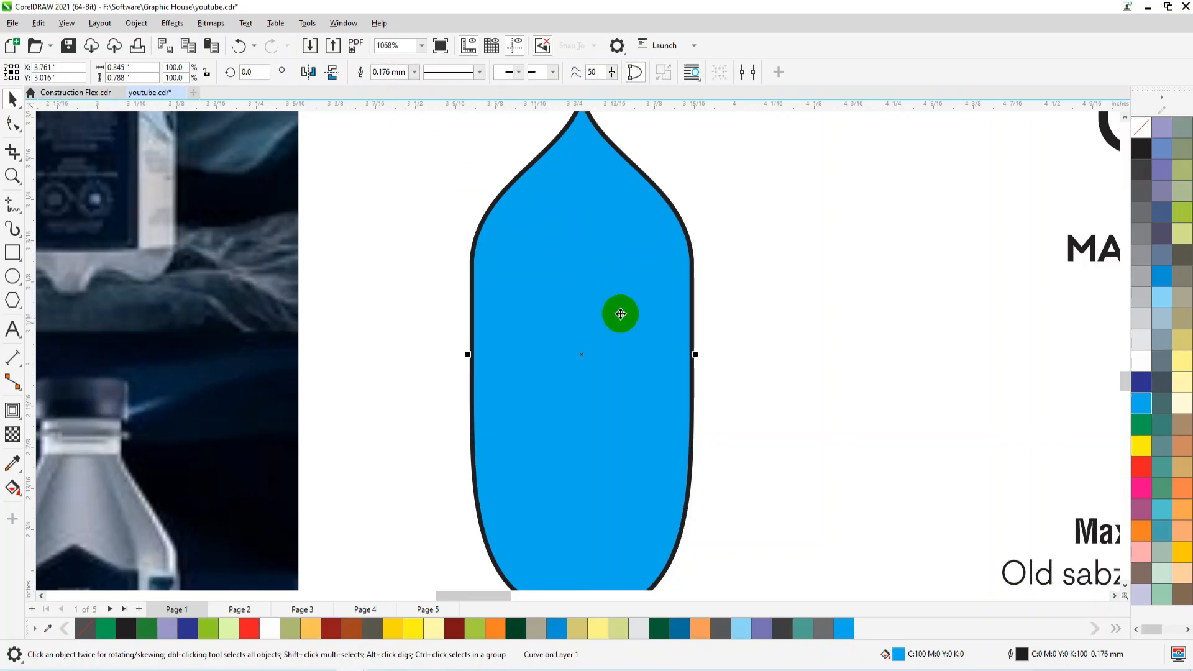
# Remove the black outline from the welded emblem.
pyautogui.scroll(-4, 617, 311)
pyautogui.press('F10')
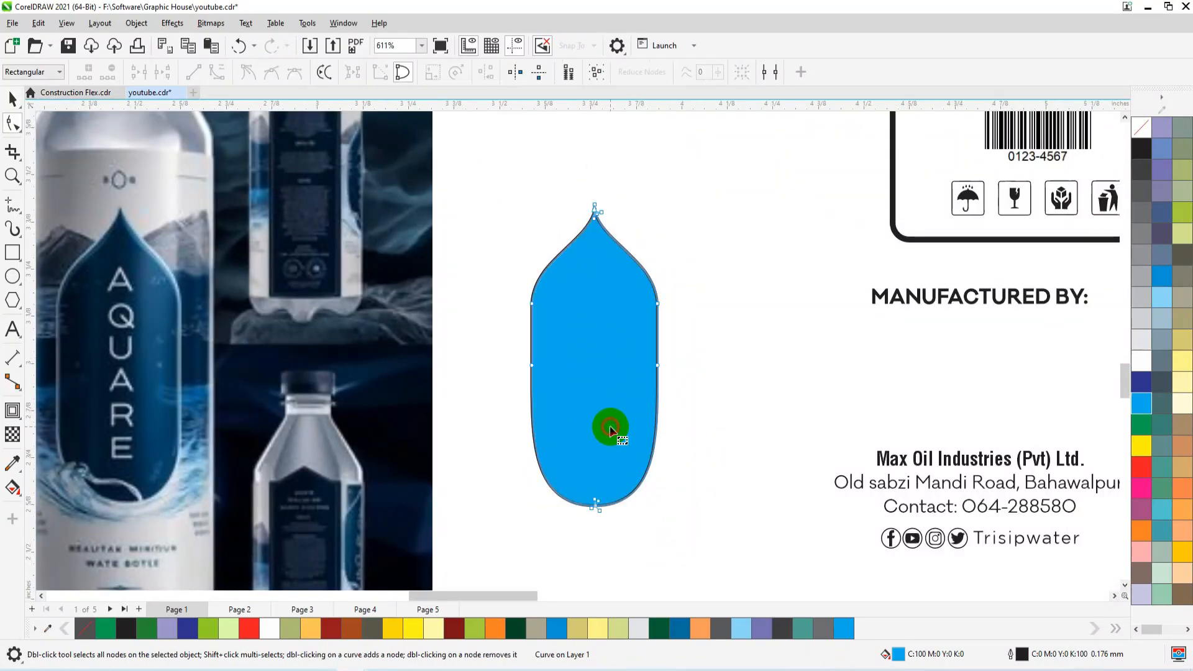
pyautogui.scroll(-1, 640, 416)
pyautogui.scroll(-2, 258, 394)
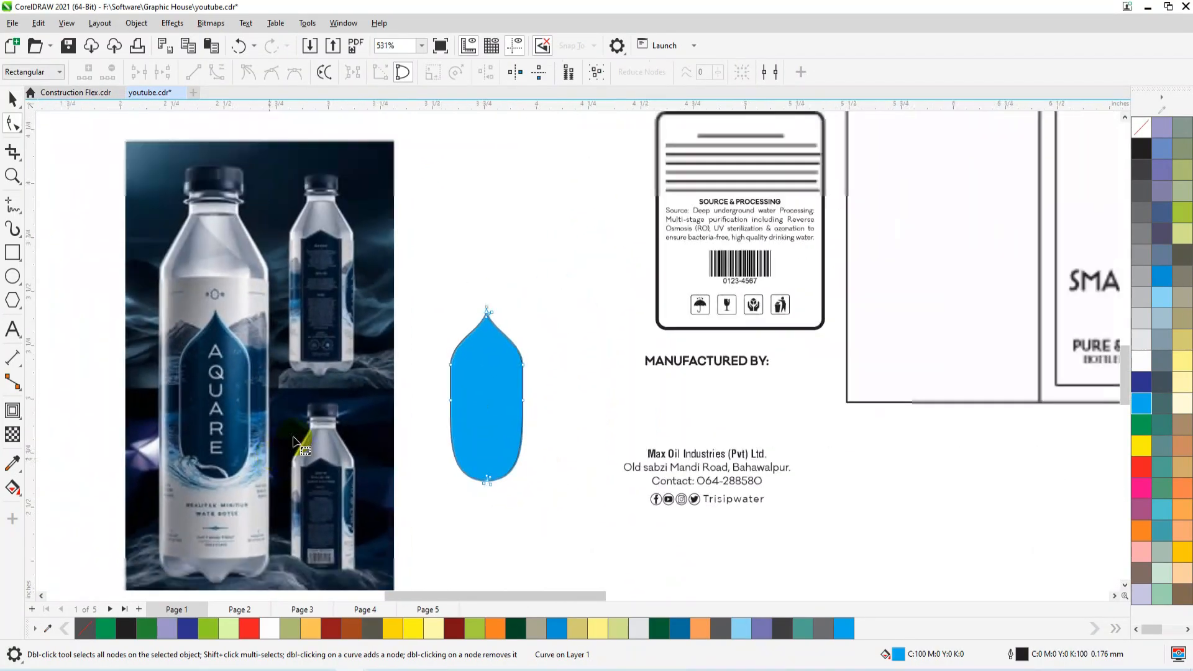
pyautogui.rightClick(1141, 128)
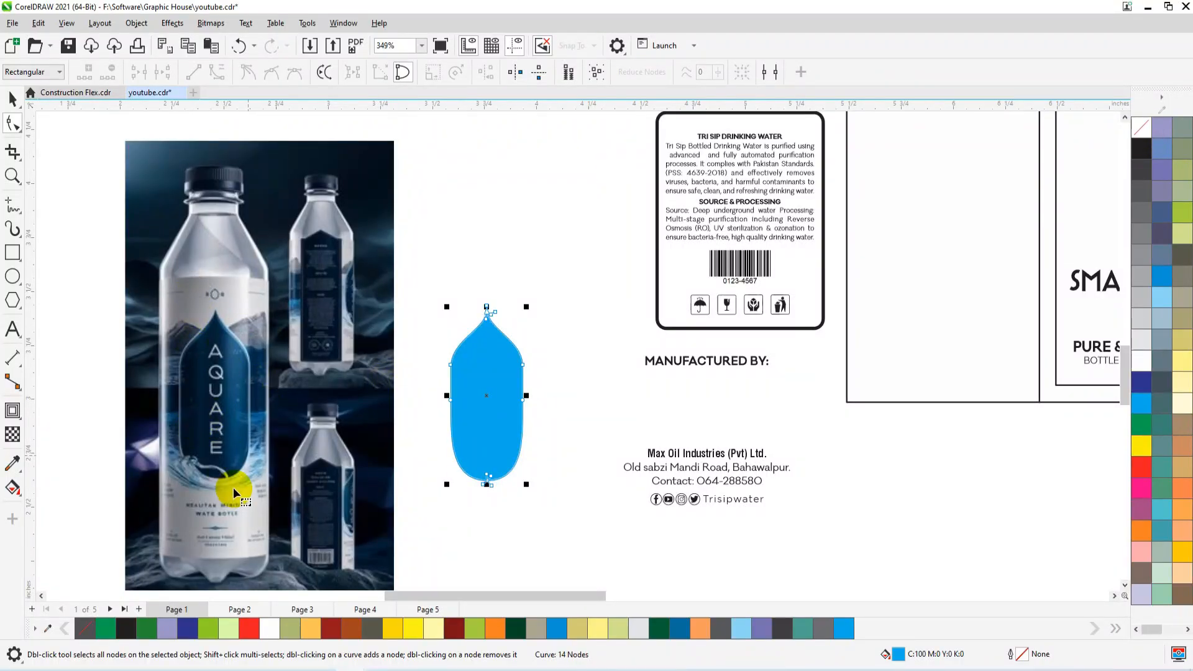
# Move the emblem onto the brand text in the label's centre panel.
pyautogui.press('space')
pyautogui.scroll(-3, 205, 501)
pyautogui.moveTo(354, 447); pyautogui.dragTo(730, 360)
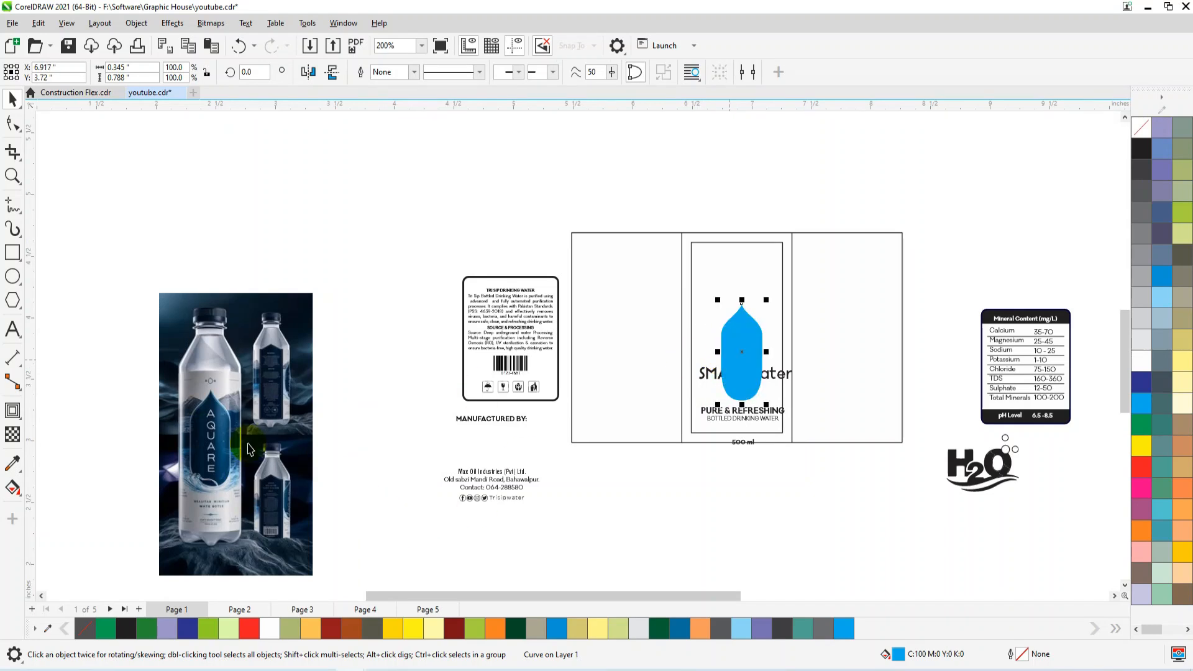
# Recolour the emblem with the dark blue (#0E237C) sampled from the smartwater bottle photo and enlarge it slightly upward.
pyautogui.scroll(-3, 239, 438)
pyautogui.scroll(5, 932, 413)
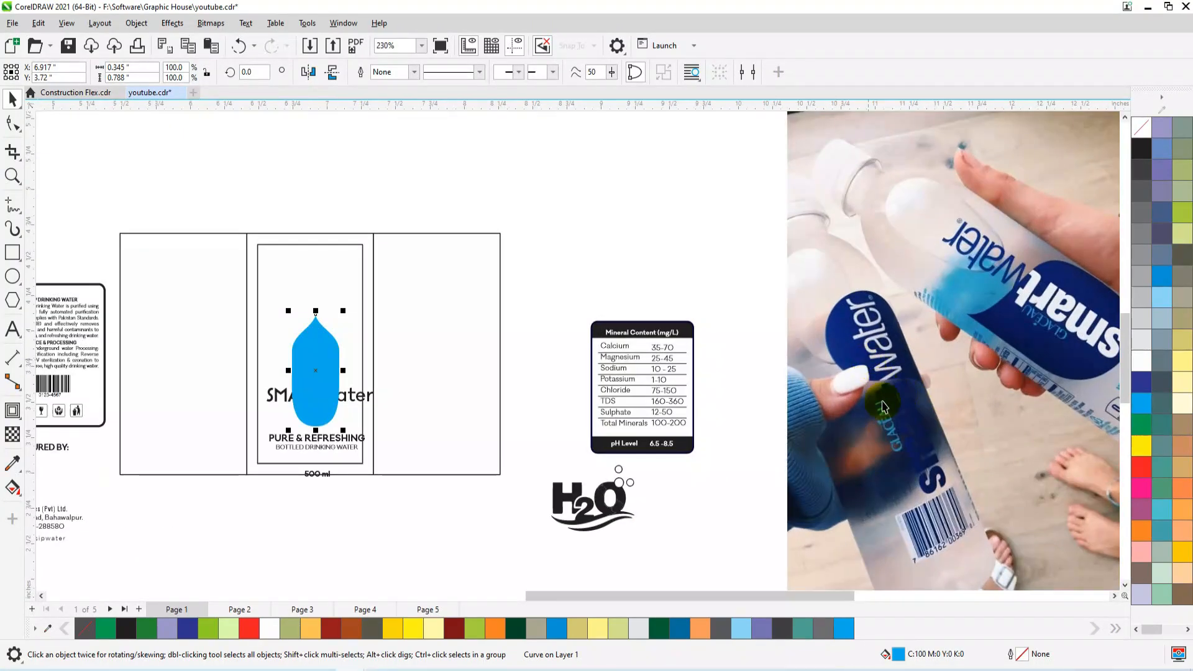
pyautogui.click(12, 463)
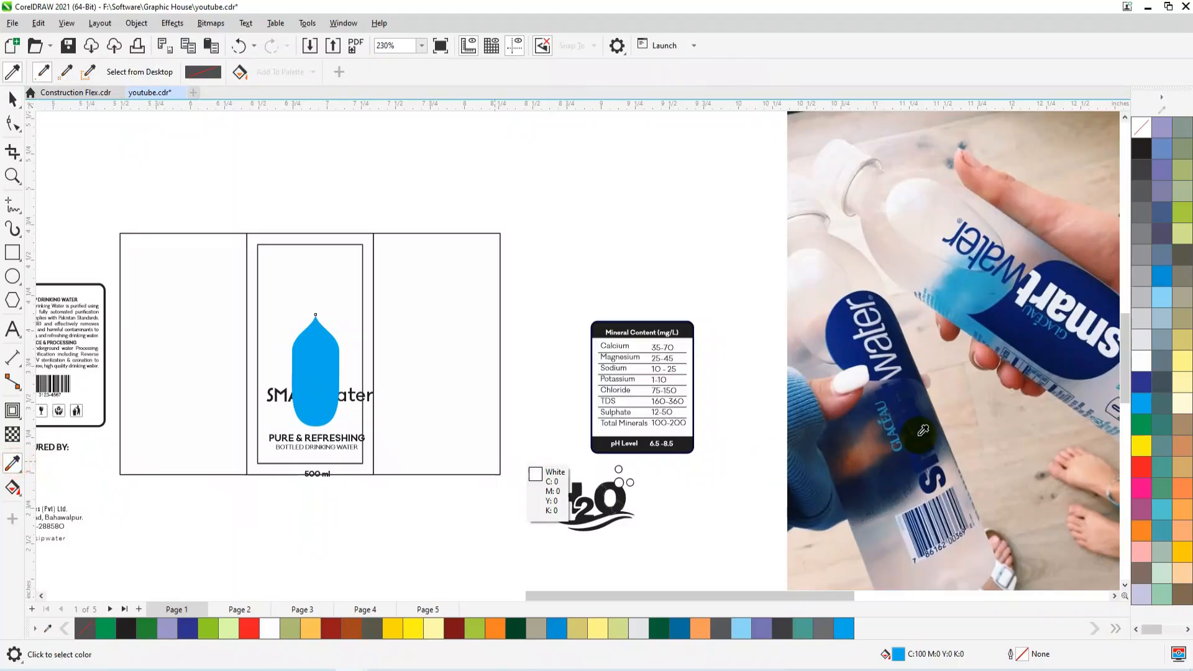
pyautogui.click(859, 342)
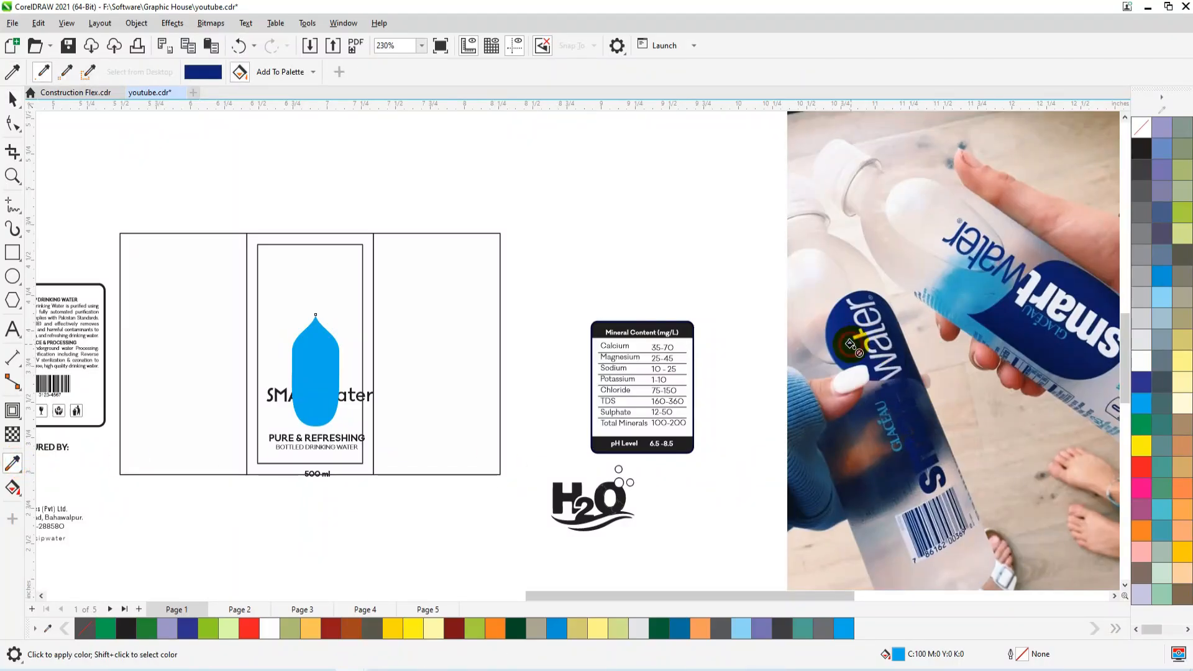
pyautogui.click(314, 336)
pyautogui.press('space')
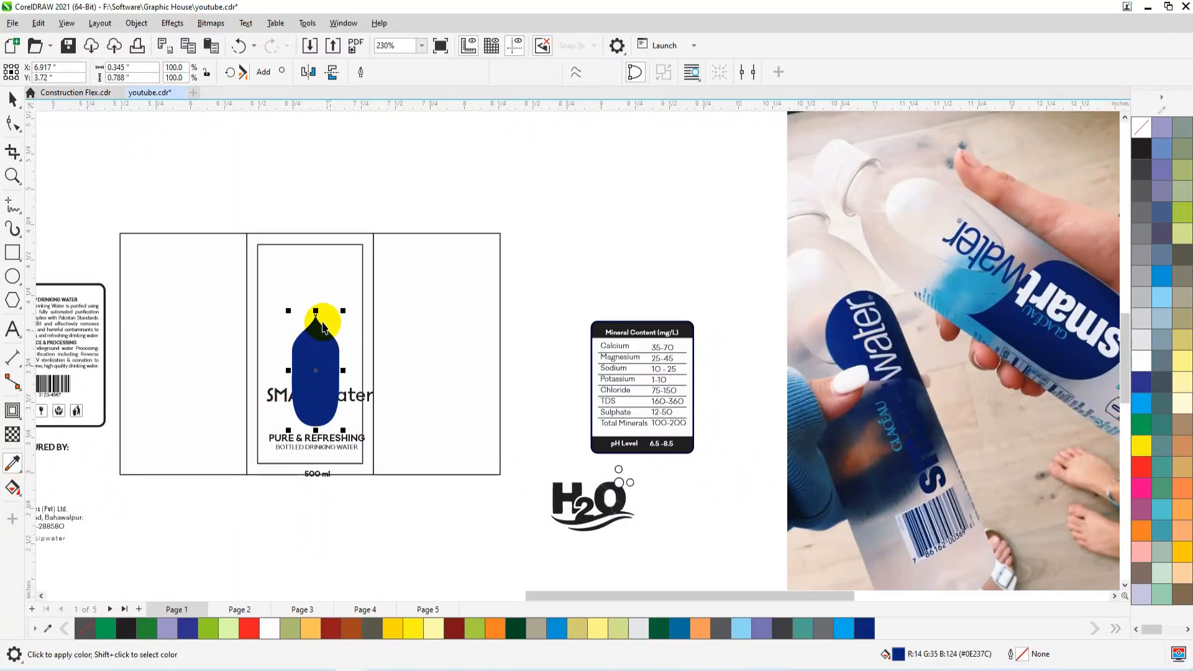
pyautogui.moveTo(315, 310); pyautogui.dragTo(347, 292)
pyautogui.moveTo(314, 365); pyautogui.dragTo(314, 350)
# Bring the words "SMART" and "water" in front of the emblem by cutting and pasting them in place.
pyautogui.click(356, 396)
pyautogui.click(355, 395)
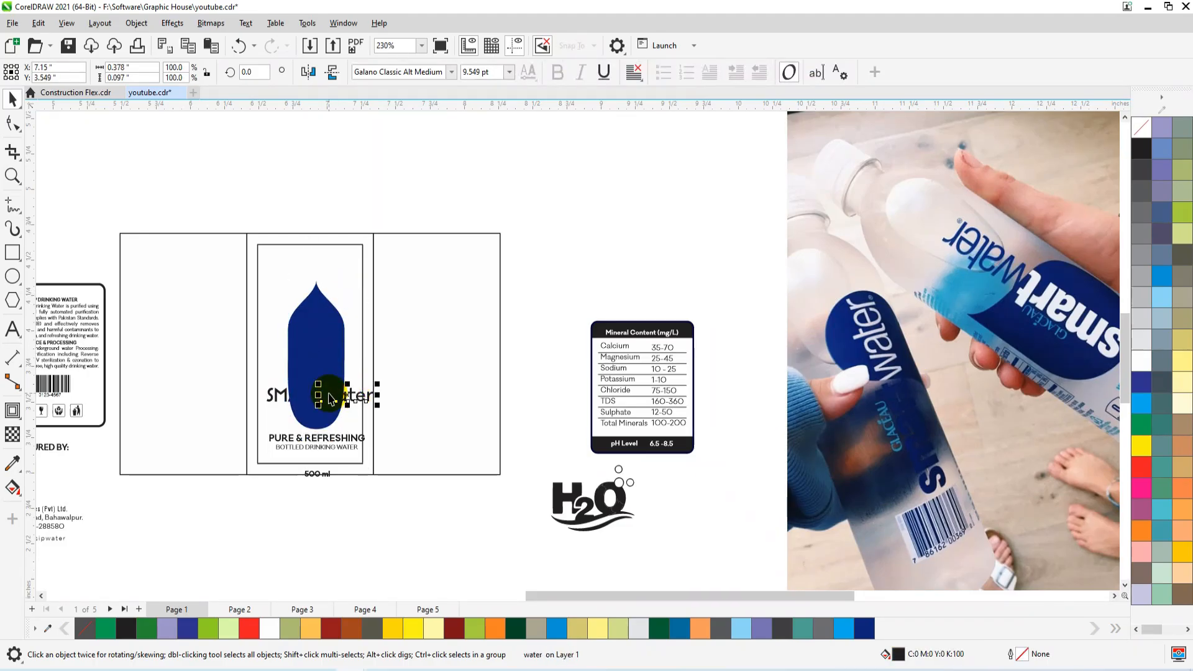
pyautogui.moveTo(155, 419); pyautogui.dragTo(161, 422)
pyautogui.hotkey('ctrl', 'x')
pyautogui.hotkey('ctrl', 'v')
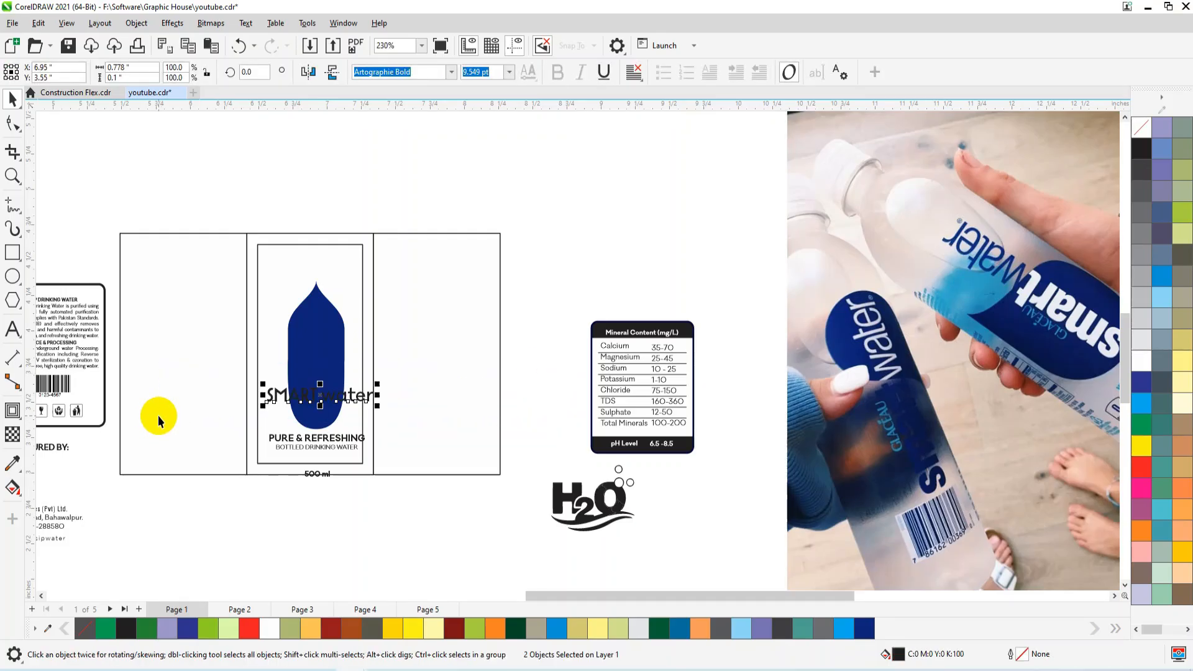
# Stack the word "water" beneath "SMART" and colour both words white.
pyautogui.click(339, 490)
pyautogui.click(302, 395)
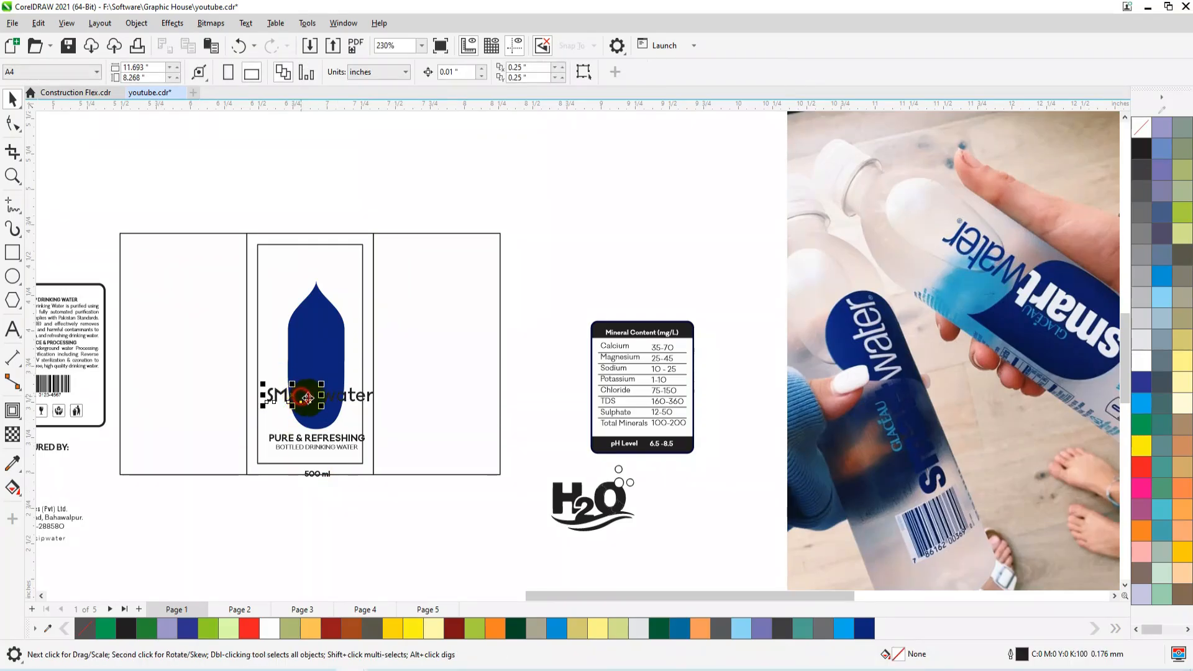
pyautogui.click(354, 395)
pyautogui.moveTo(352, 396); pyautogui.dragTo(305, 410)
pyautogui.hotkey('ctrl', 'z')
pyautogui.keyDown('shift'); pyautogui.click(293, 397); pyautogui.keyUp('shift')
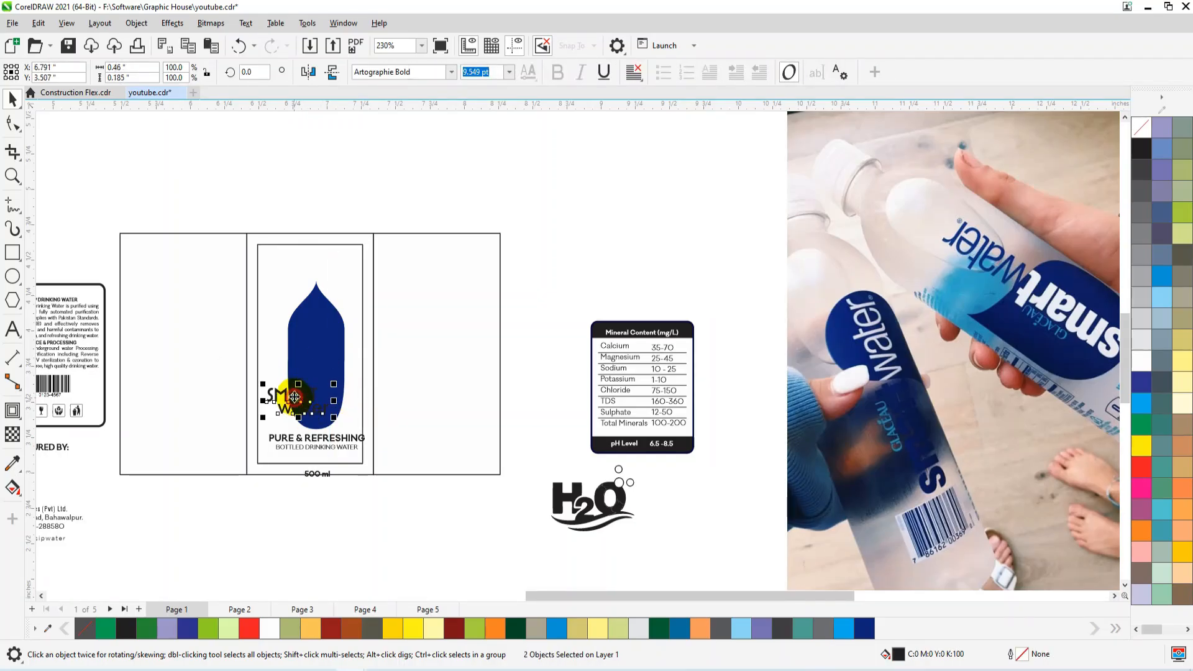
pyautogui.click(1139, 360)
# Rotate the two stacked words 90° to read upward and move them inside the emblem.
pyautogui.scroll(1, 305, 415)
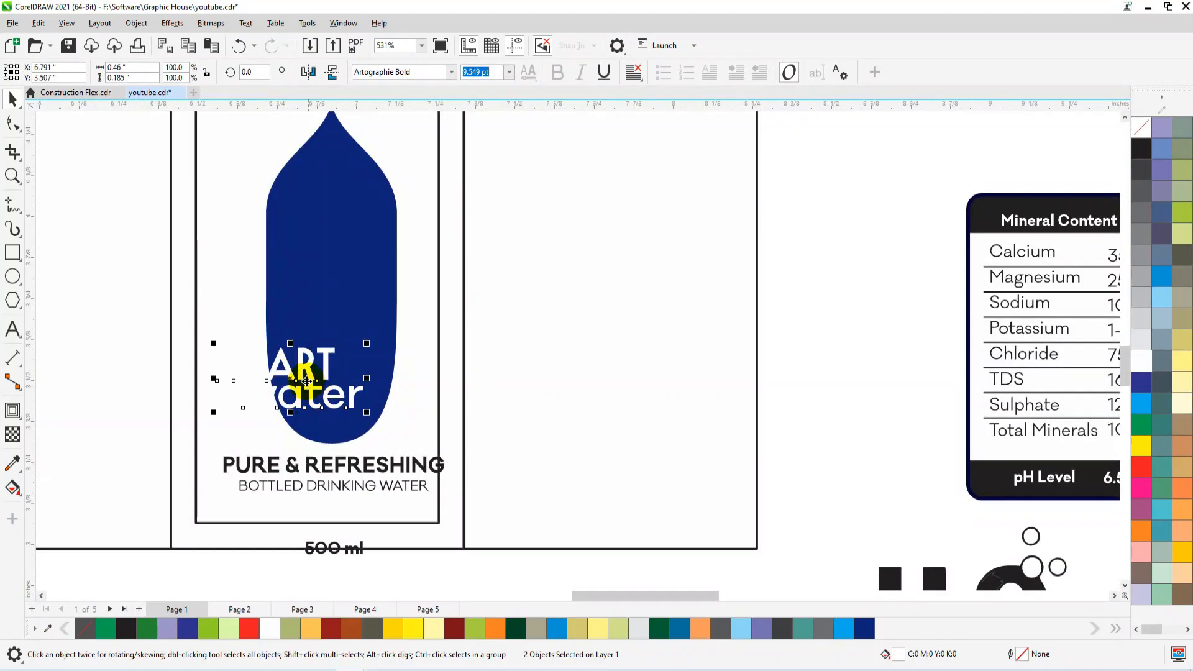
pyautogui.moveTo(355, 320); pyautogui.dragTo(269, 273)
pyautogui.moveTo(254, 271); pyautogui.dragTo(254, 272)
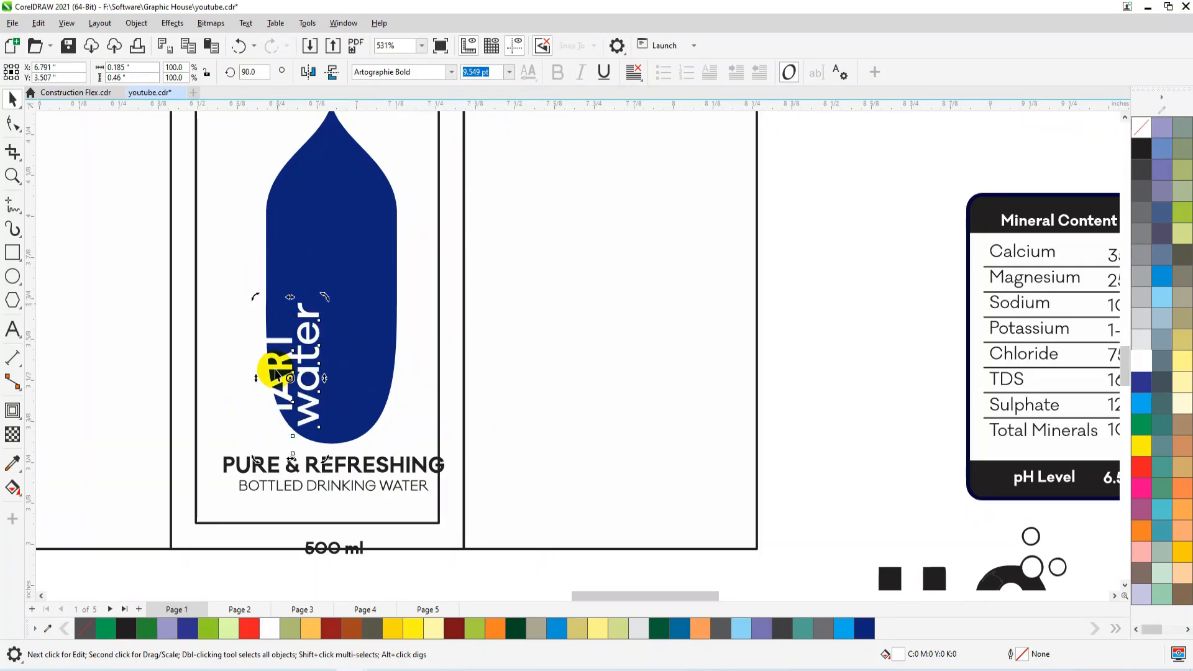
pyautogui.moveTo(279, 378); pyautogui.dragTo(314, 310)
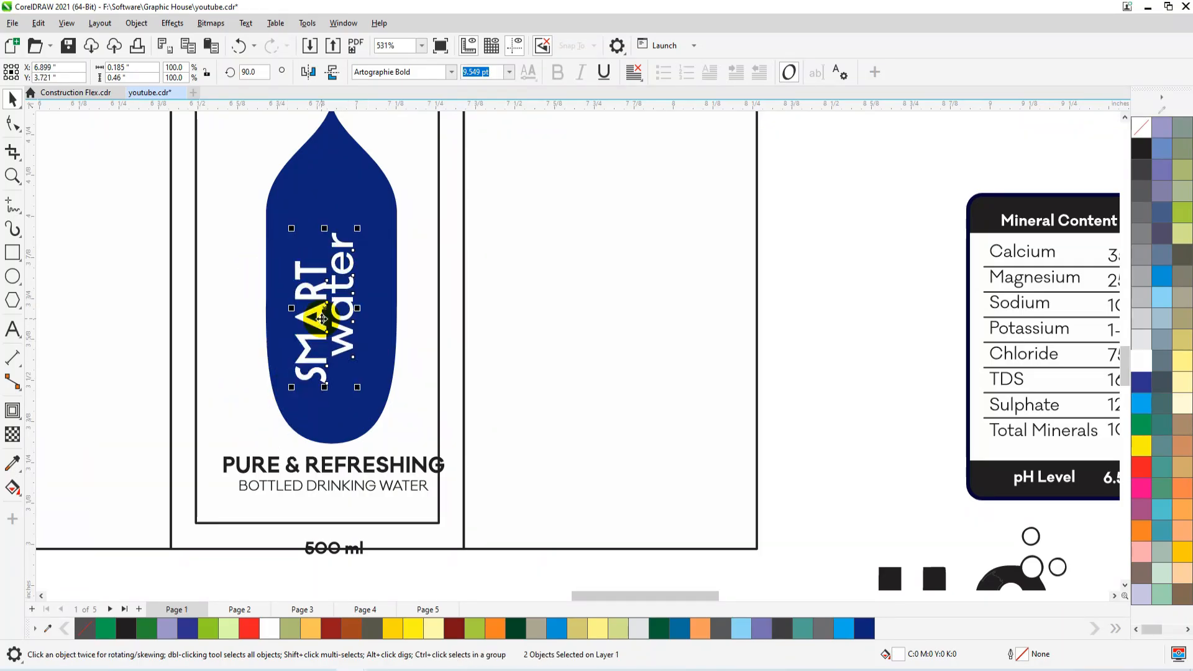
# Widen the gap between the vertical words and lower "SMART" so it is staggered against "water".
pyautogui.click(353, 351)
pyautogui.click(362, 347)
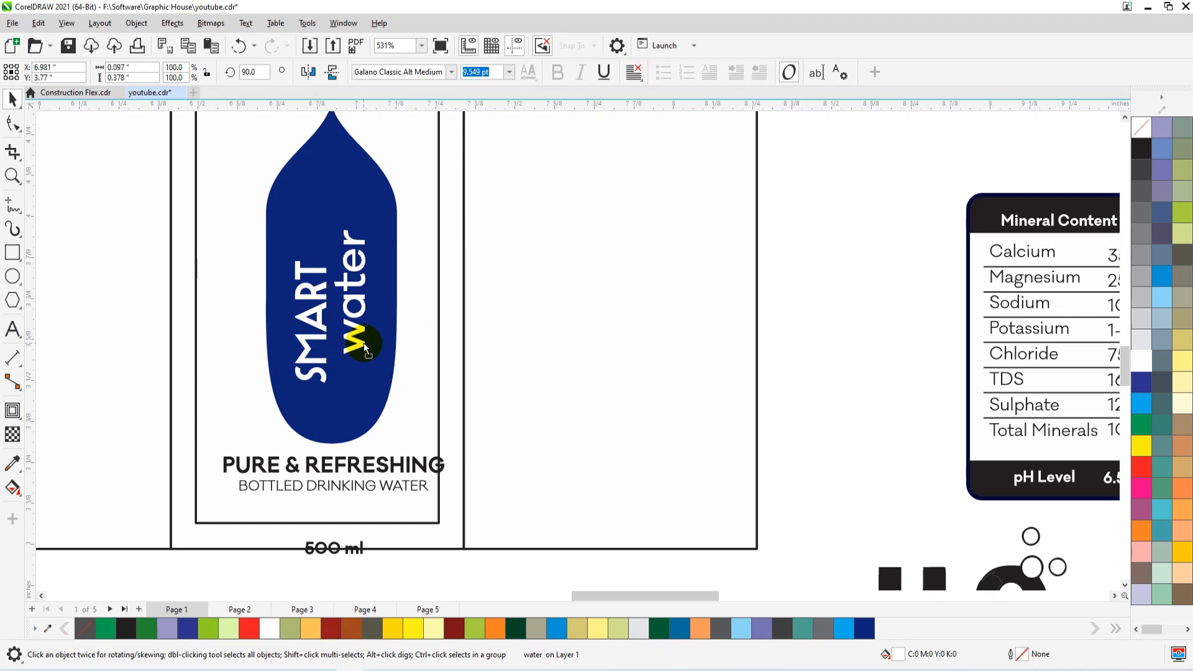
pyautogui.moveTo(318, 322); pyautogui.dragTo(322, 341)
# Change the word "water" on the emblem to uppercase.
pyautogui.scroll(-1, 225, 424)
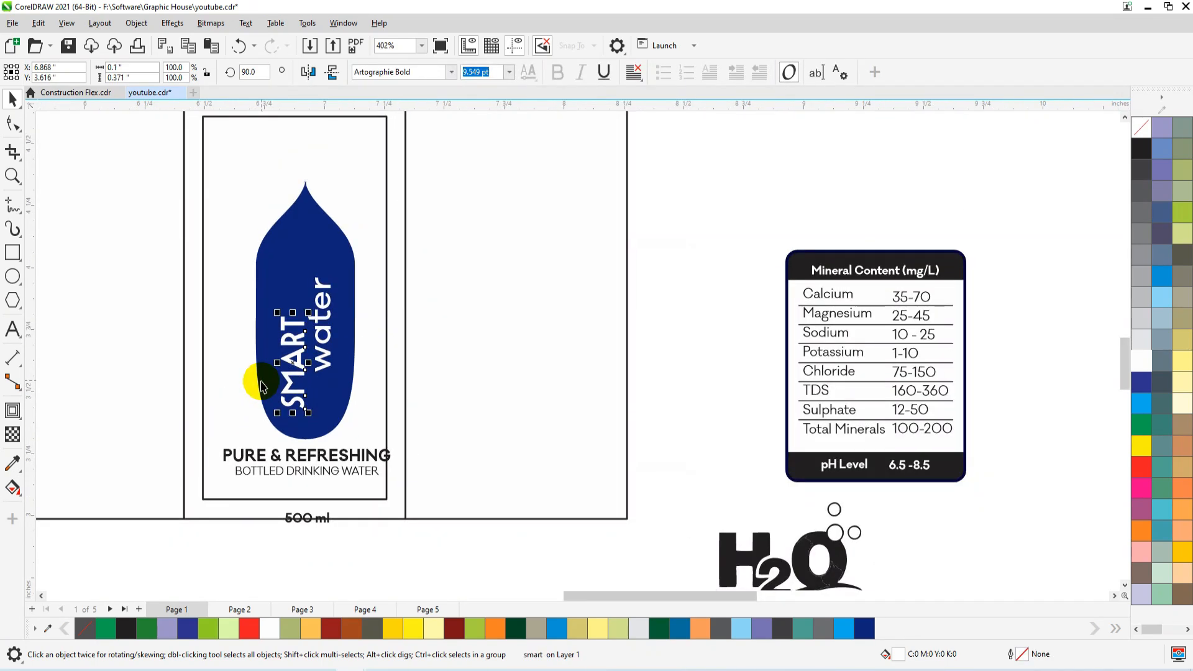
pyautogui.scroll(-2, 255, 408)
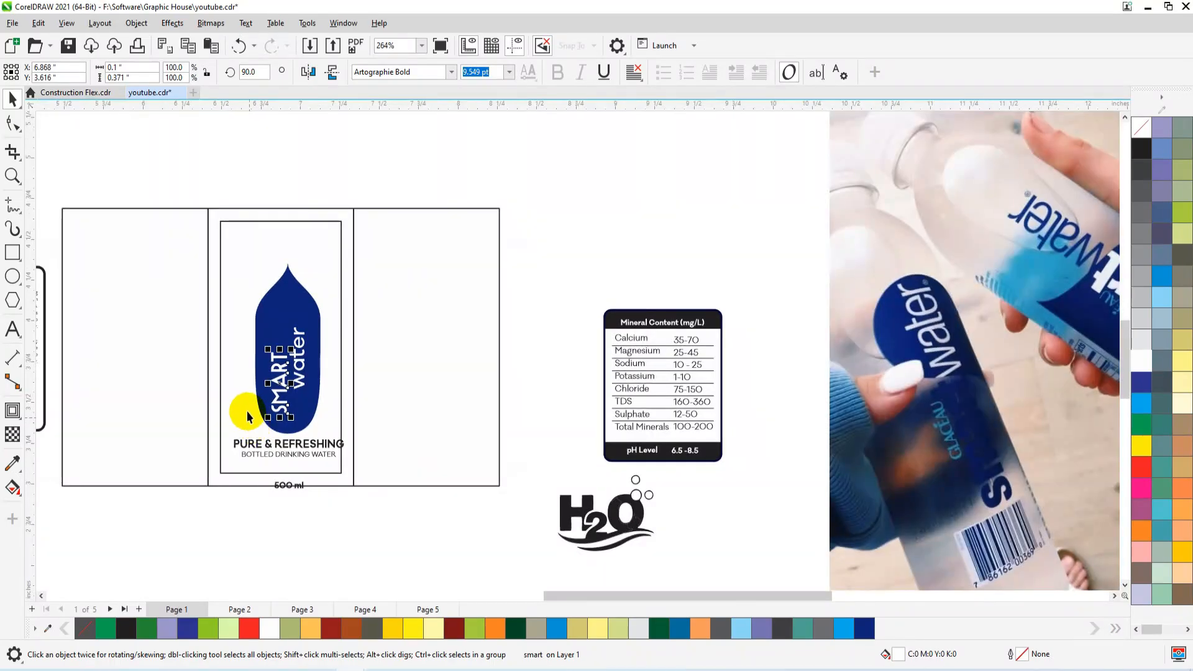
pyautogui.click(297, 367)
pyautogui.scroll(1, 299, 383)
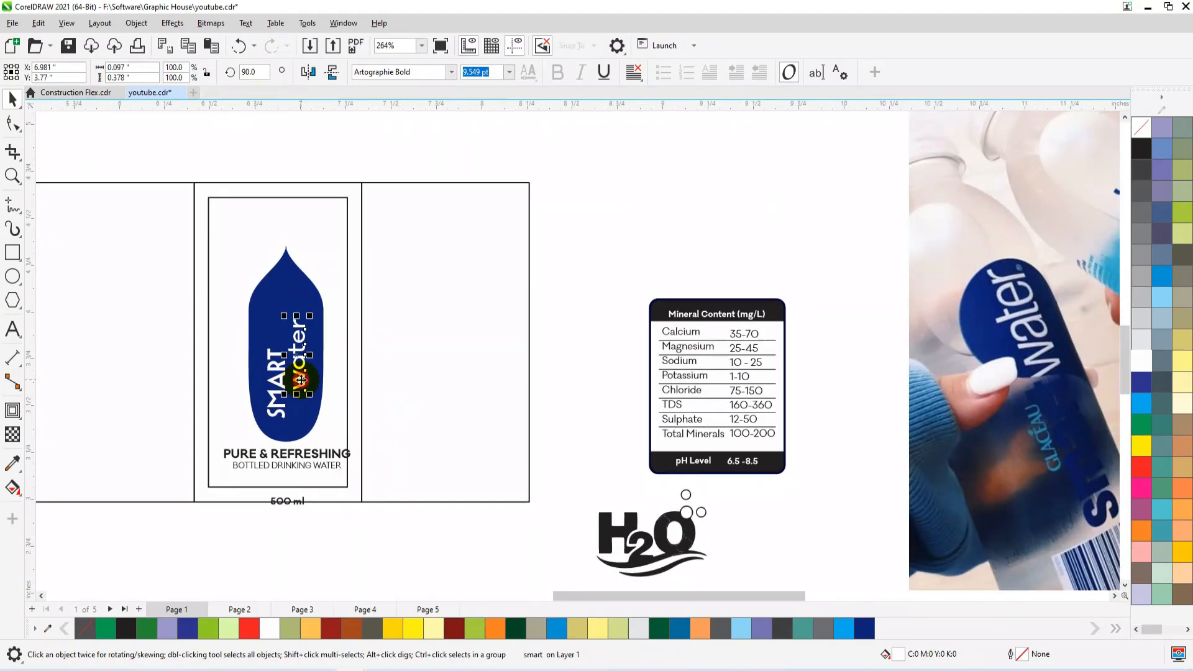
pyautogui.click(245, 23)
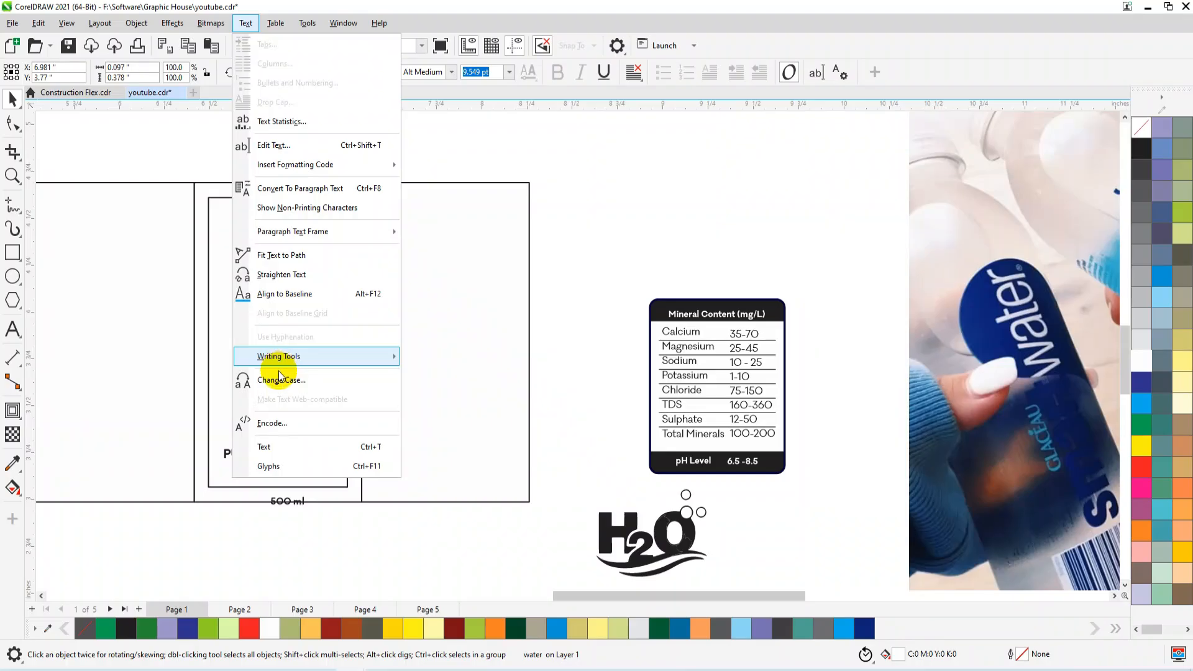
pyautogui.click(277, 301)
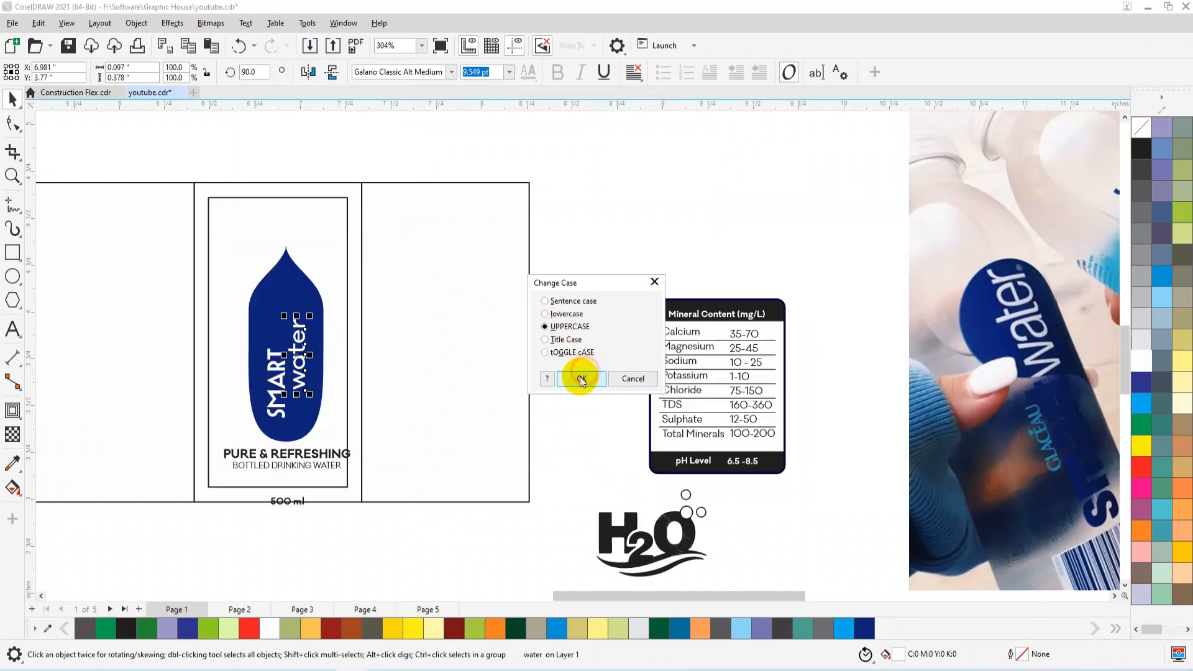
pyautogui.click(581, 379)
# Enlarge "SMART" to about 12.965 pt and arrange it beside "WATER", with "WATER" raised higher in the emblem.
pyautogui.scroll(3, 295, 390)
pyautogui.moveTo(303, 381); pyautogui.dragTo(310, 400)
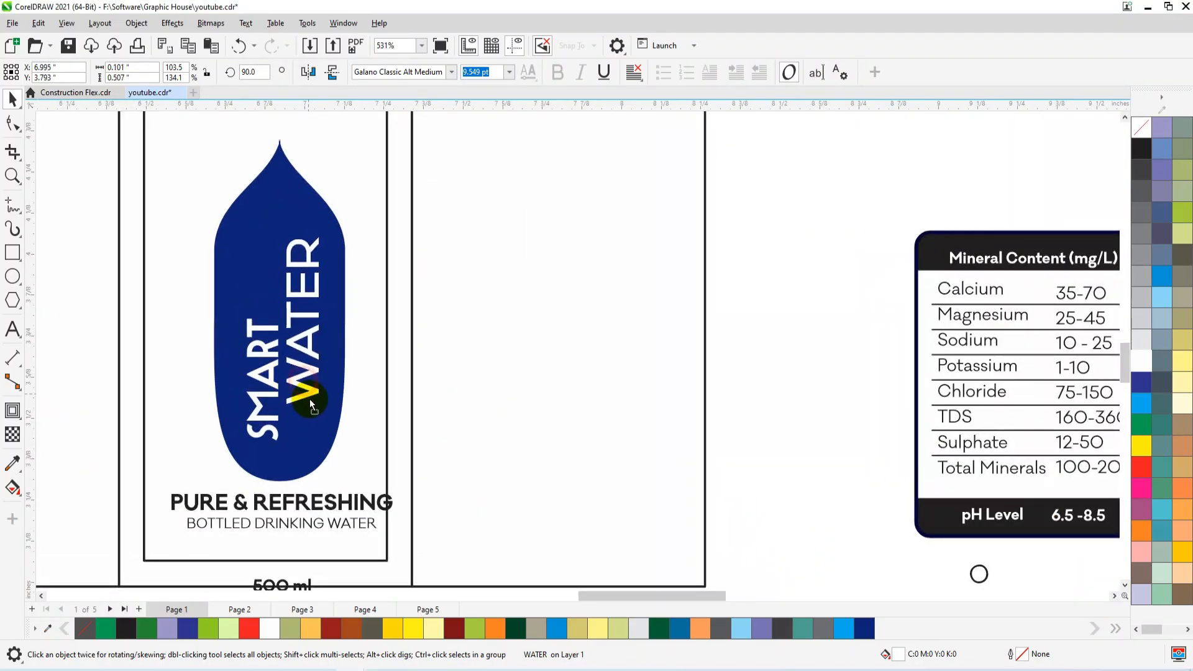
pyautogui.click(277, 326)
pyautogui.moveTo(283, 314); pyautogui.dragTo(308, 216)
pyautogui.moveTo(278, 283); pyautogui.dragTo(263, 306)
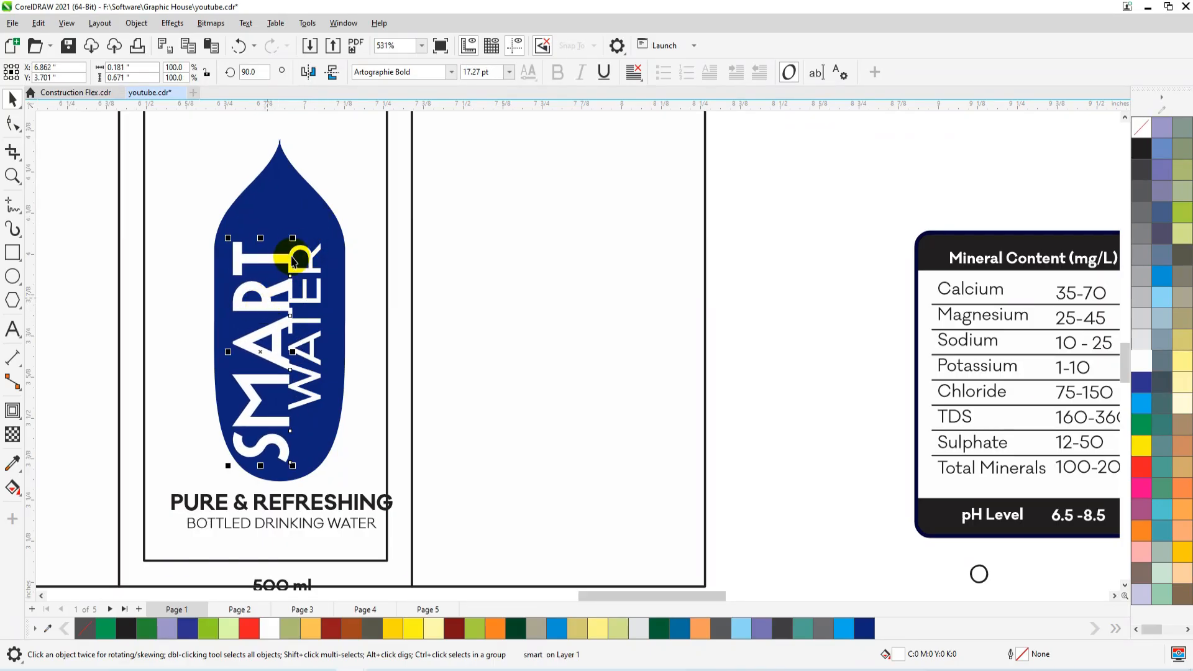
pyautogui.moveTo(290, 242); pyautogui.dragTo(286, 265)
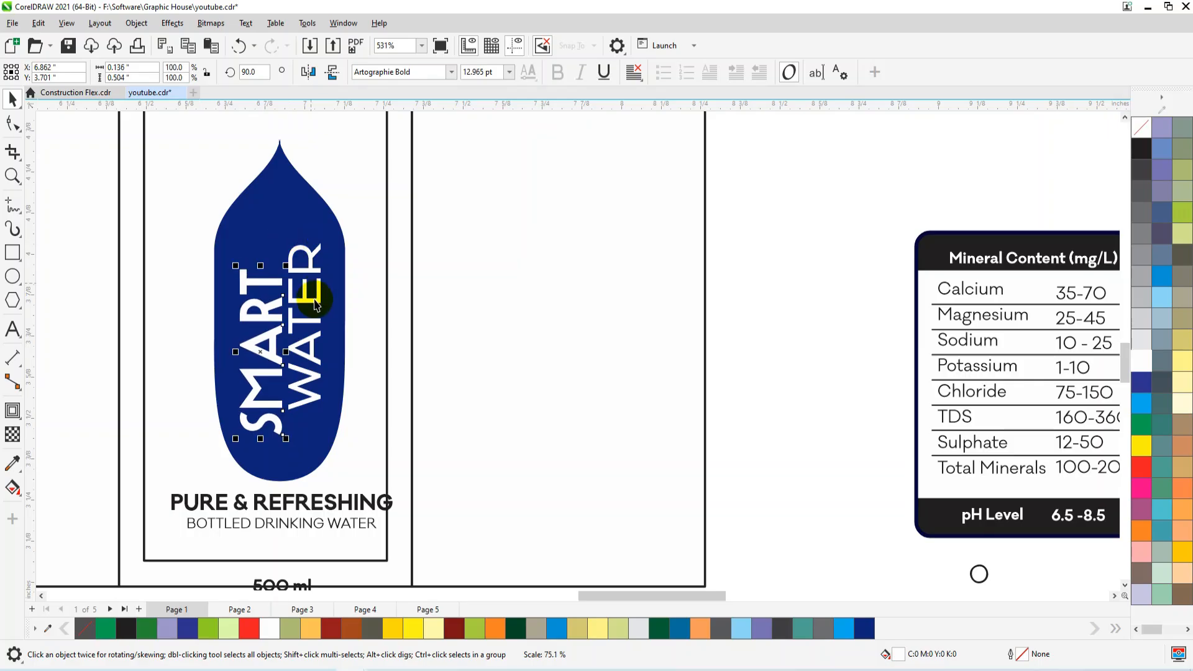
pyautogui.moveTo(309, 324); pyautogui.dragTo(312, 302)
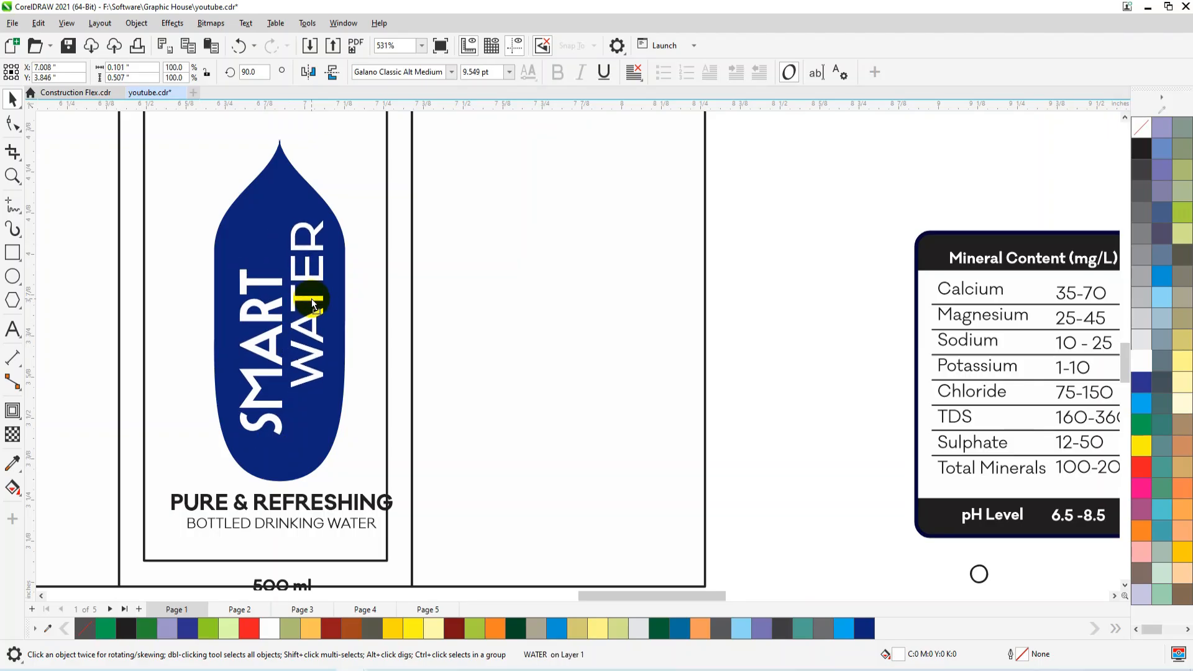
# Move the vertical words "SMART" and "WATER" slightly lower in the emblem and fill "WATER" with light blue.
pyautogui.keyDown('shift'); pyautogui.click(271, 348); pyautogui.keyUp('shift')
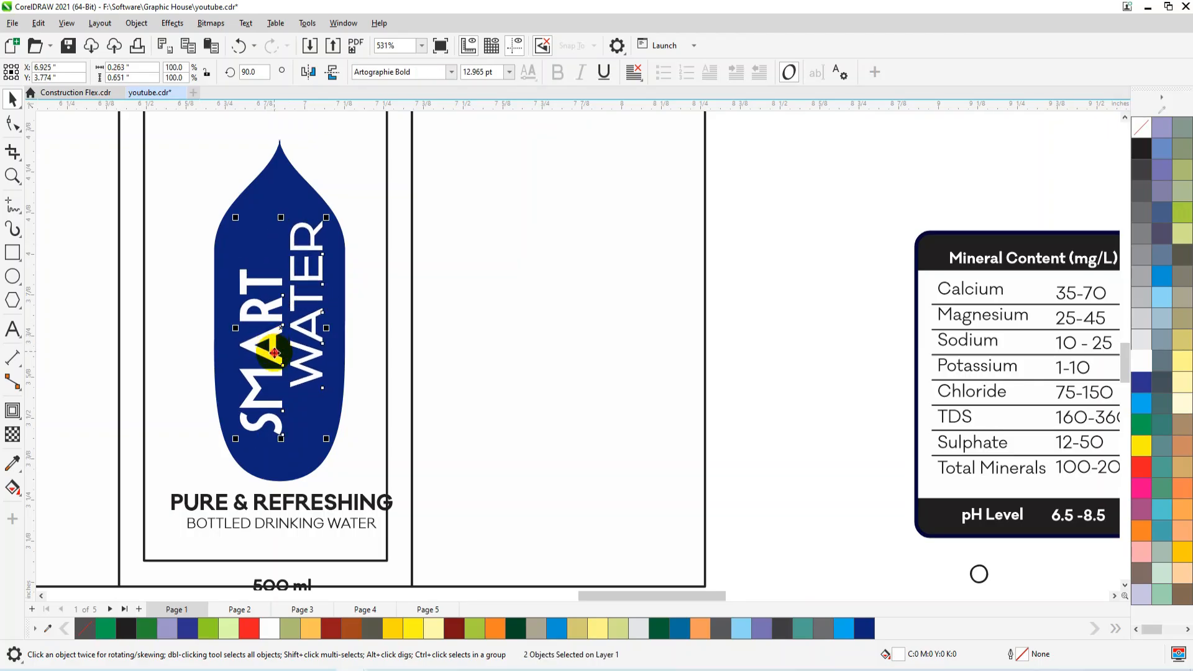
pyautogui.moveTo(276, 359); pyautogui.dragTo(275, 356)
pyautogui.click(276, 359)
pyautogui.click(419, 267)
pyautogui.click(299, 218)
pyautogui.click(314, 247)
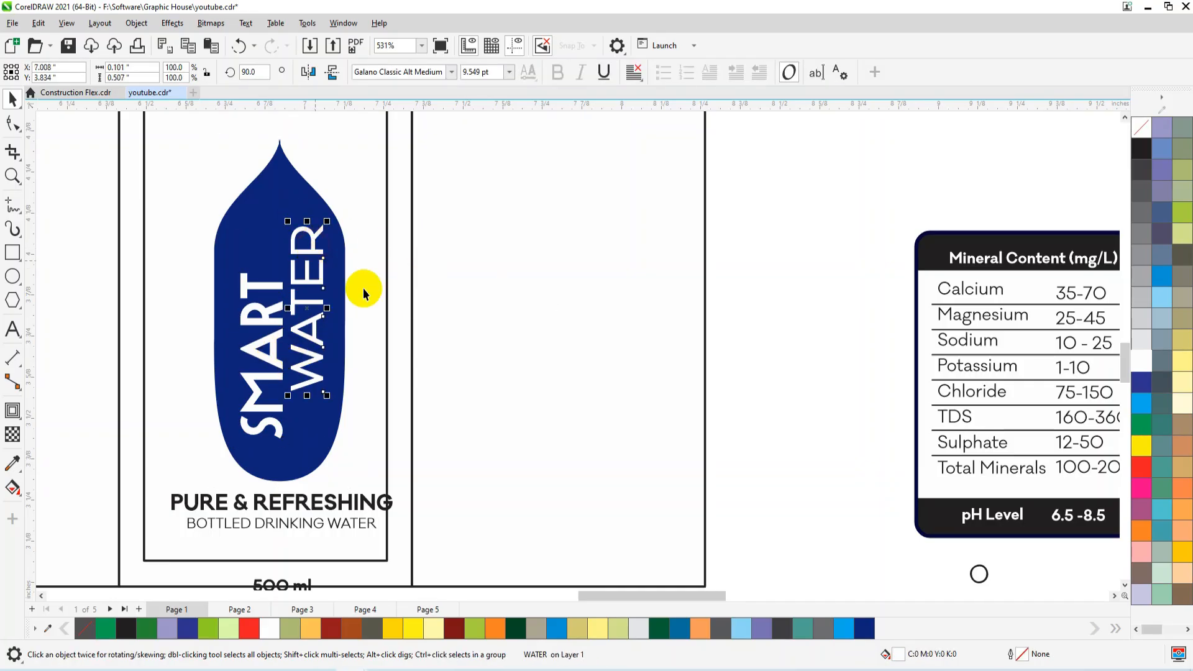
pyautogui.click(1148, 405)
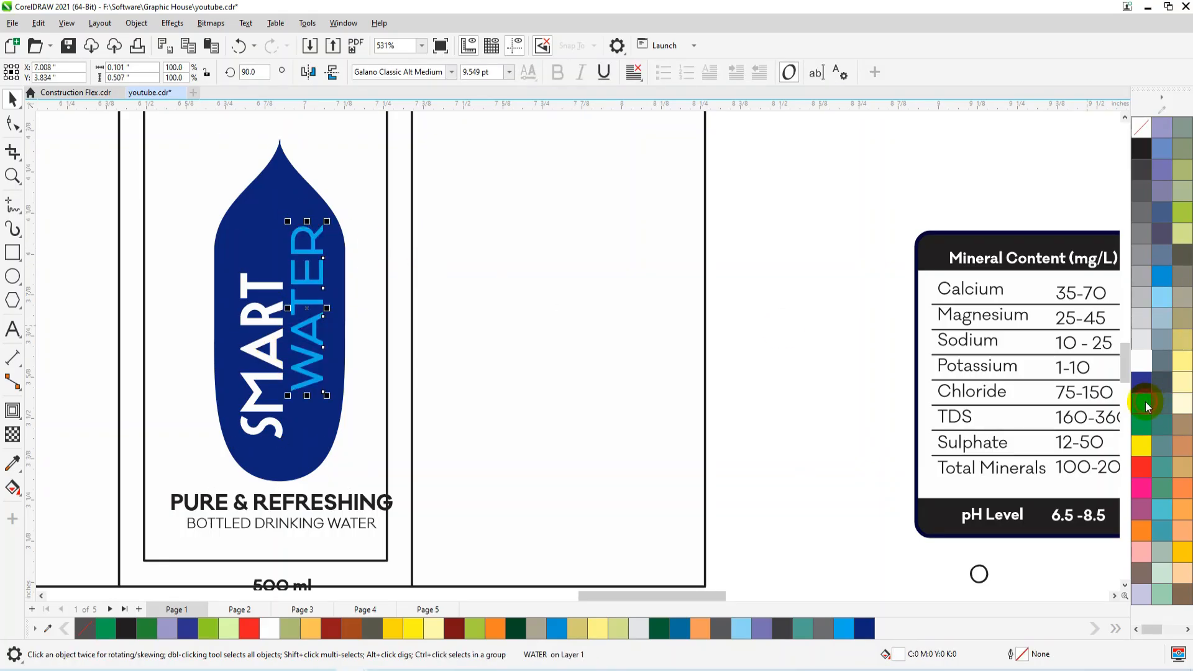
# Group "PURE & REFRESHING" with "BOTTLED DRINKING WATER" and centre the group horizontally in the centre panel.
pyautogui.click(297, 523)
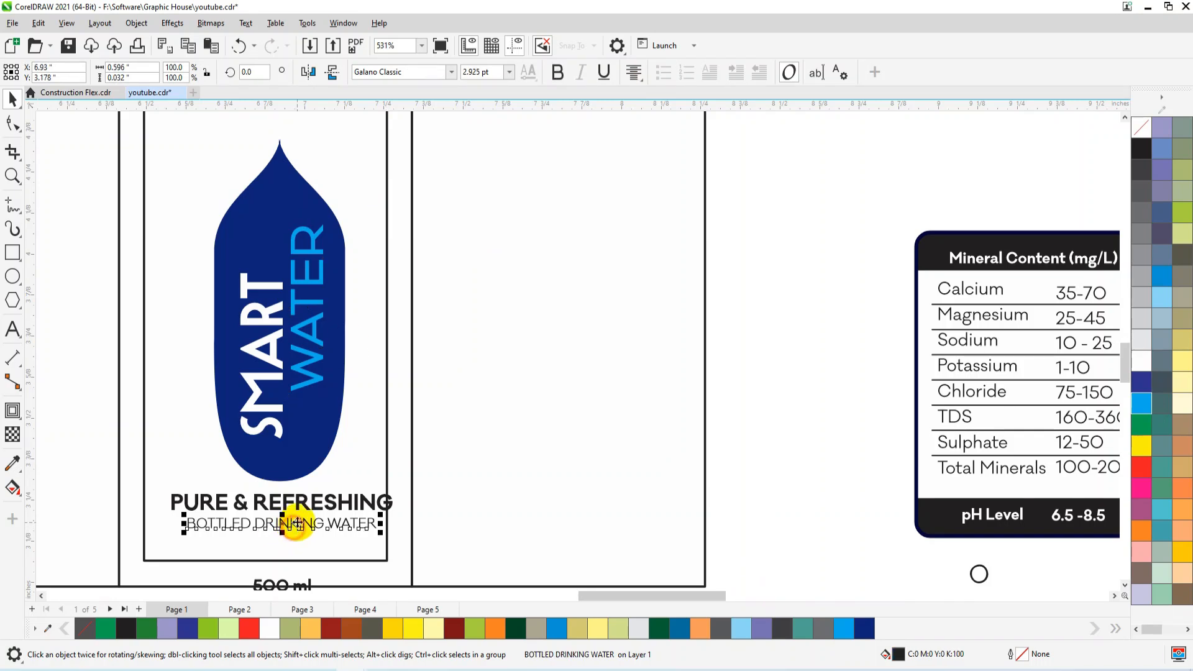
pyautogui.keyDown('shift'); pyautogui.click(299, 504); pyautogui.keyUp('shift')
pyautogui.scroll(-2, 416, 408)
pyautogui.scroll(2, 348, 487)
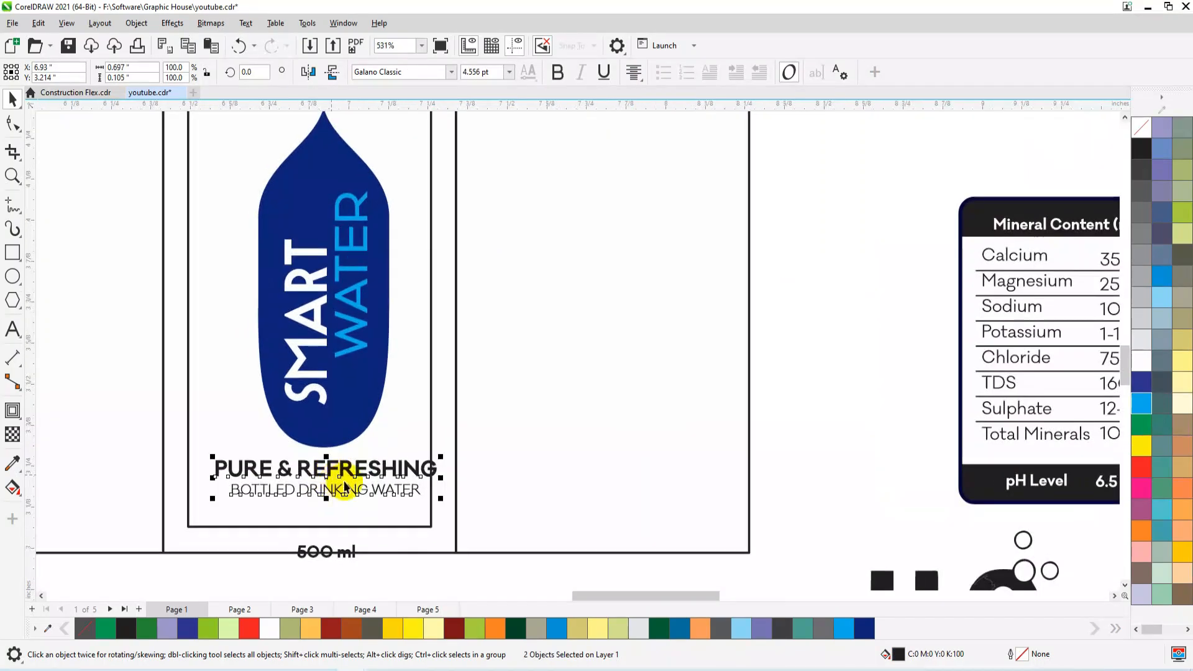
pyautogui.hotkey('ctrl', 'g')
pyautogui.keyDown('shift'); pyautogui.click(415, 527); pyautogui.keyUp('shift')
pyautogui.press('c')
# Shrink the tagline group to about 0.599 in wide and fill it with the emblem's dark blue #0E237C.
pyautogui.keyDown('shift'); pyautogui.click(410, 468); pyautogui.keyUp('shift')
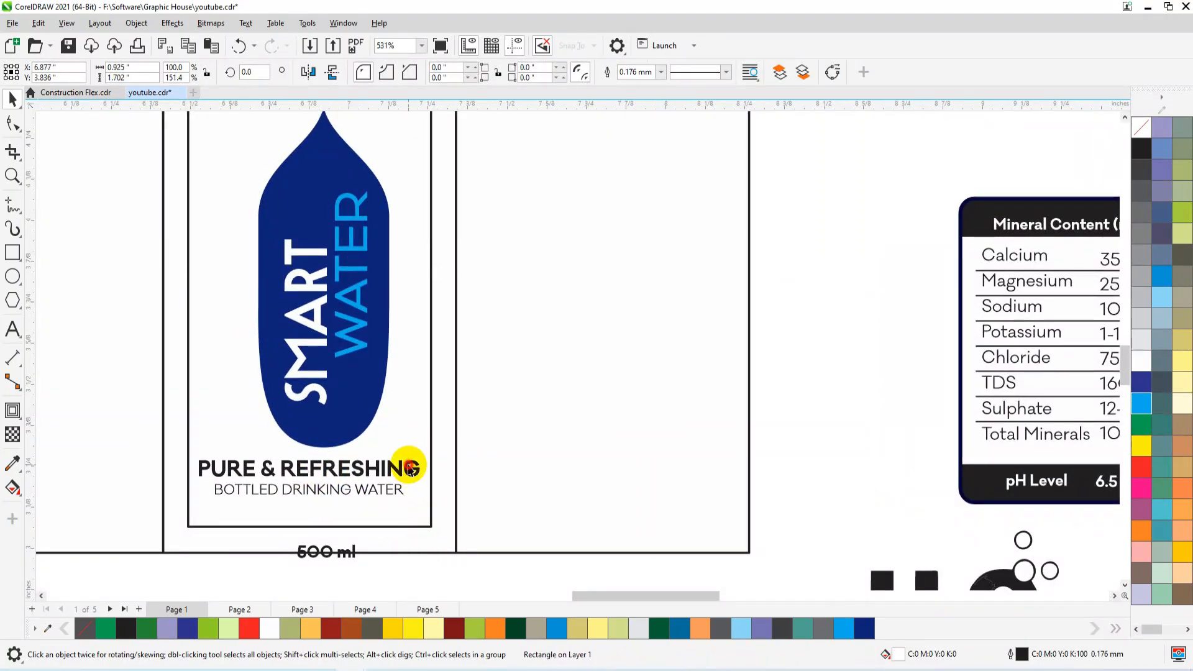
pyautogui.click(410, 468)
pyautogui.moveTo(425, 456); pyautogui.dragTo(408, 459)
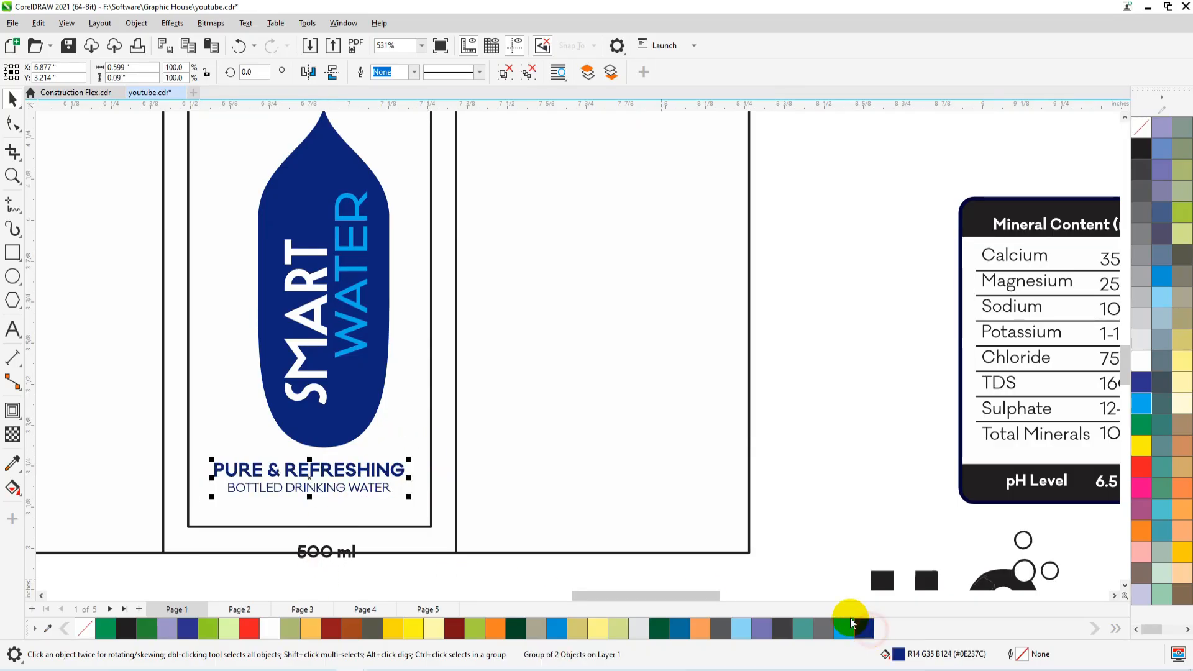
# Move the "500 ml" text inside the lower-right corner of the centre panel and delete the inner margin rectangle.
pyautogui.click(327, 553)
pyautogui.moveTo(316, 544); pyautogui.dragTo(404, 531)
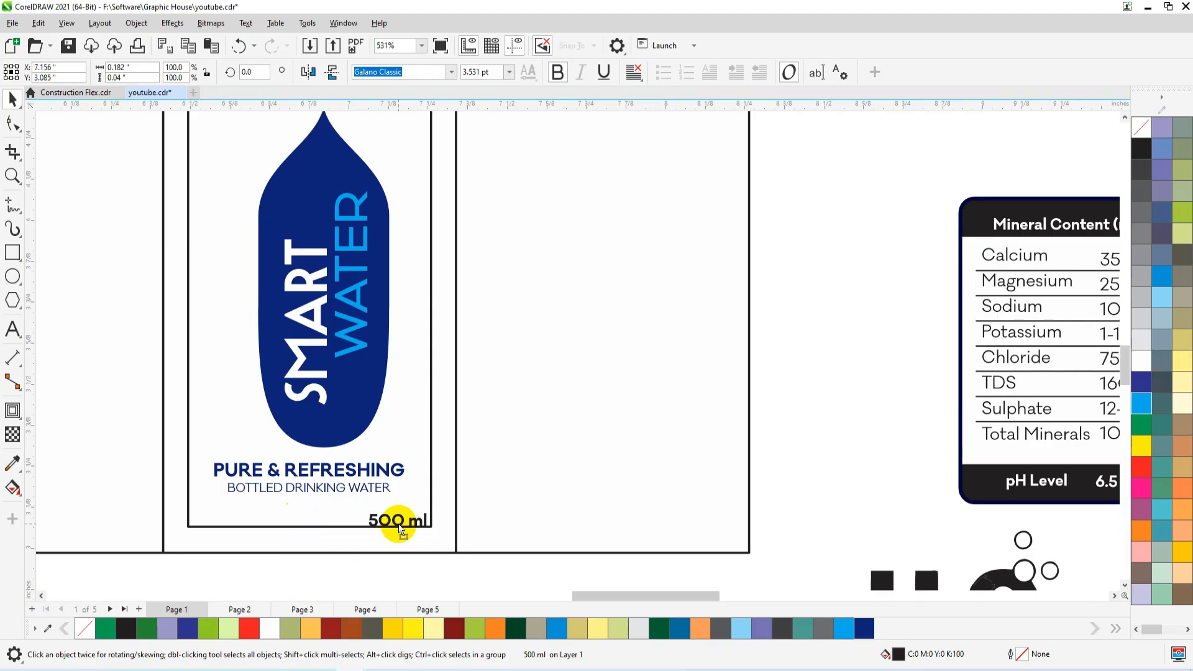
pyautogui.click(431, 475)
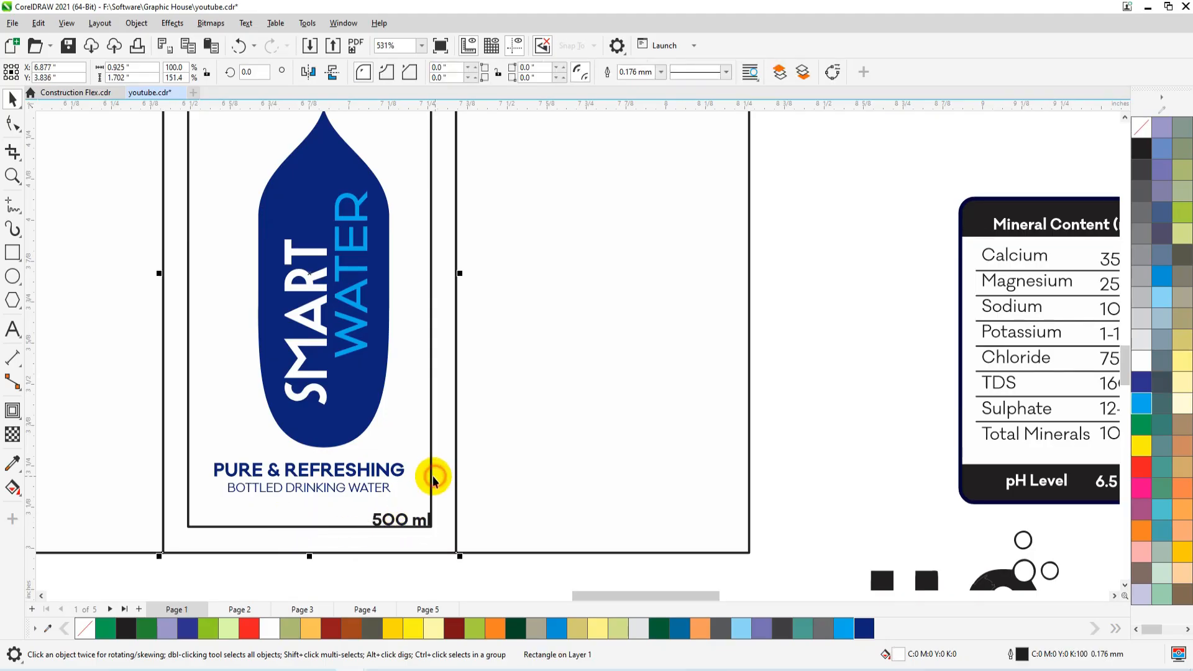
pyautogui.hotkey('shift', 'F2')
pyautogui.click(679, 156)
pyautogui.click(675, 158)
pyautogui.press('Delete')
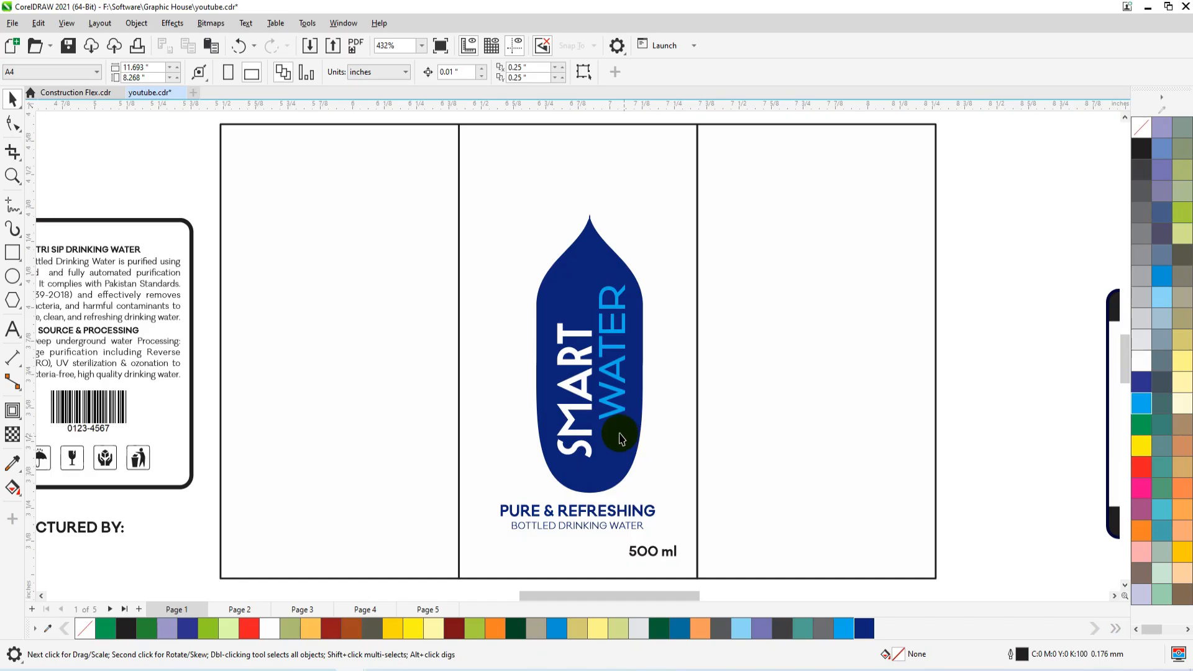
# Centre the emblem with its words, and the tagline group beneath it, horizontally on the centre panel.
pyautogui.scroll(-1, 562, 397)
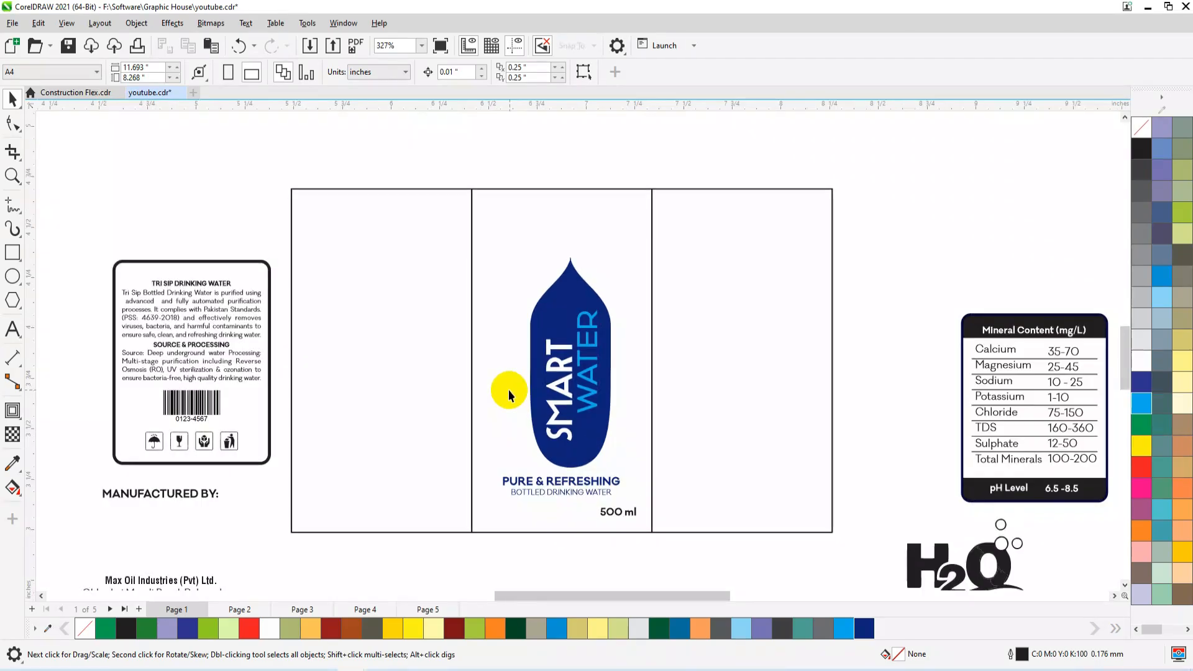
pyautogui.moveTo(650, 125); pyautogui.dragTo(492, 467)
pyautogui.keyDown('shift'); pyautogui.click(613, 198); pyautogui.keyUp('shift')
pyautogui.press('c')
pyautogui.click(552, 172)
pyautogui.click(561, 481)
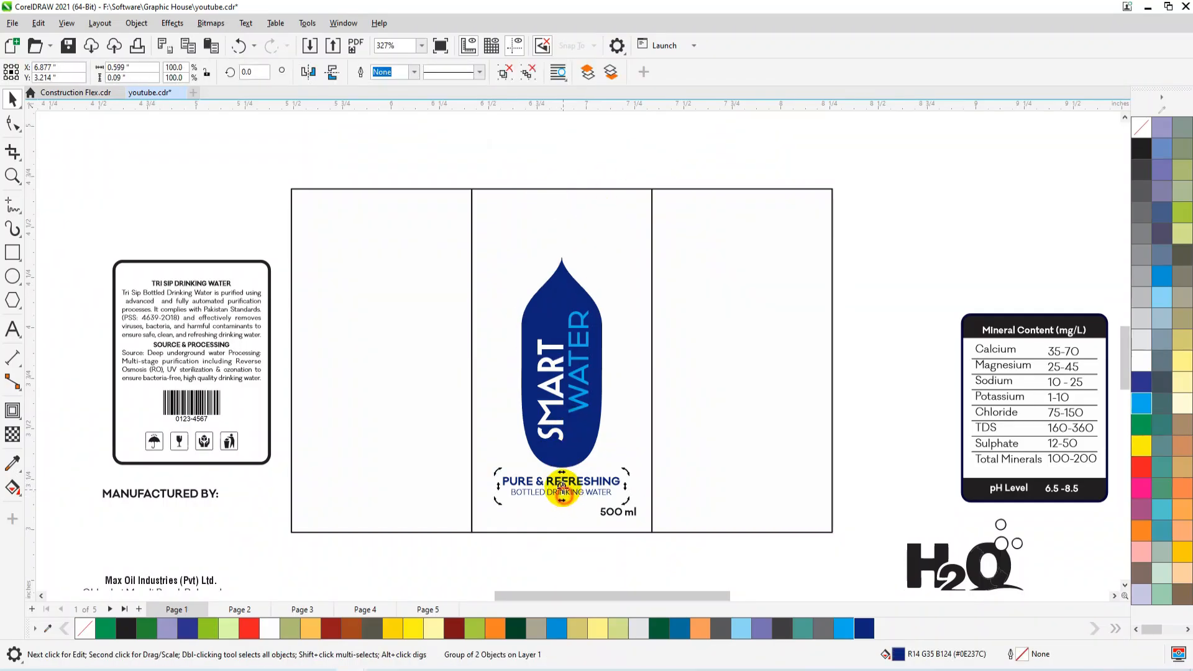
pyautogui.keyDown('shift'); pyautogui.click(549, 532); pyautogui.keyUp('shift')
pyautogui.click(549, 551)
# Lower the "MANUFACTURED BY:" heading towards the company details and centre-align the product information box, heading and details.
pyautogui.click(180, 492)
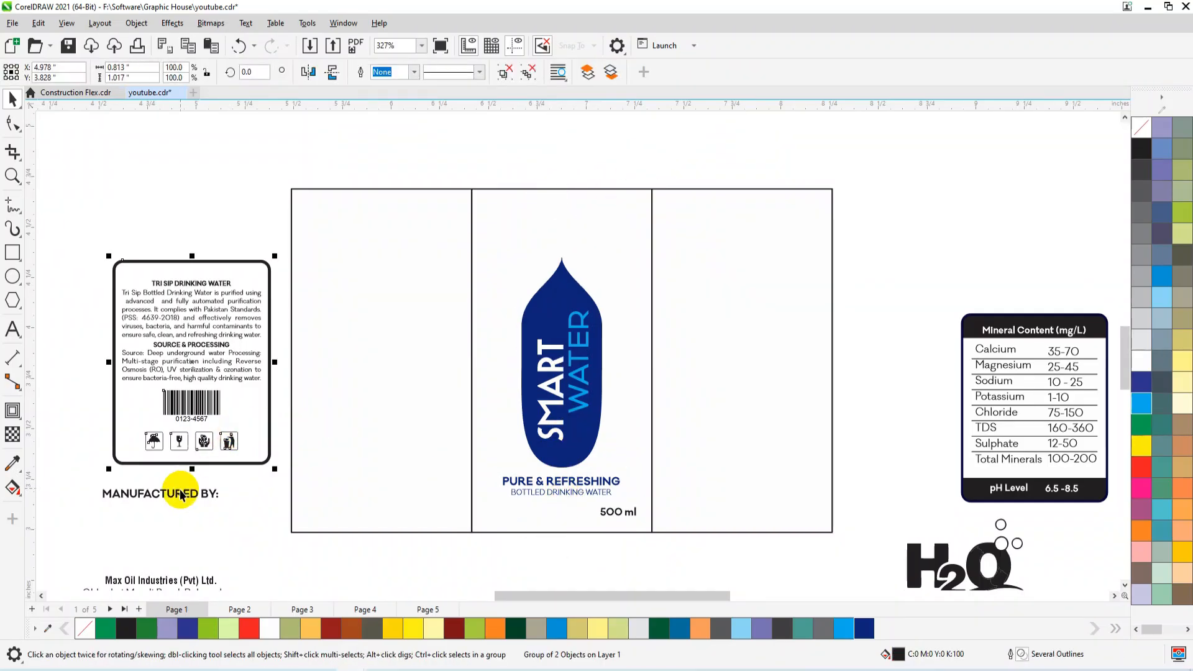
pyautogui.scroll(-1, 282, 355)
pyautogui.keyDown('ctrl'); pyautogui.click(203, 461); pyautogui.keyUp('ctrl')
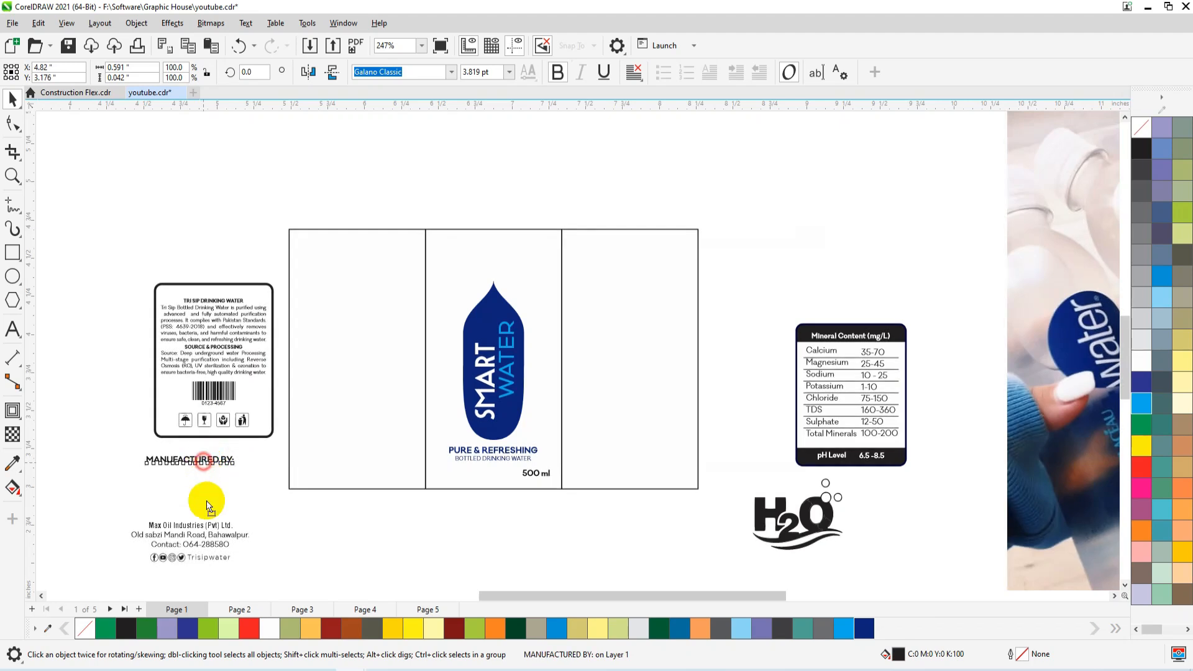
pyautogui.moveTo(210, 515); pyautogui.dragTo(198, 501)
pyautogui.moveTo(244, 558); pyautogui.dragTo(285, 572)
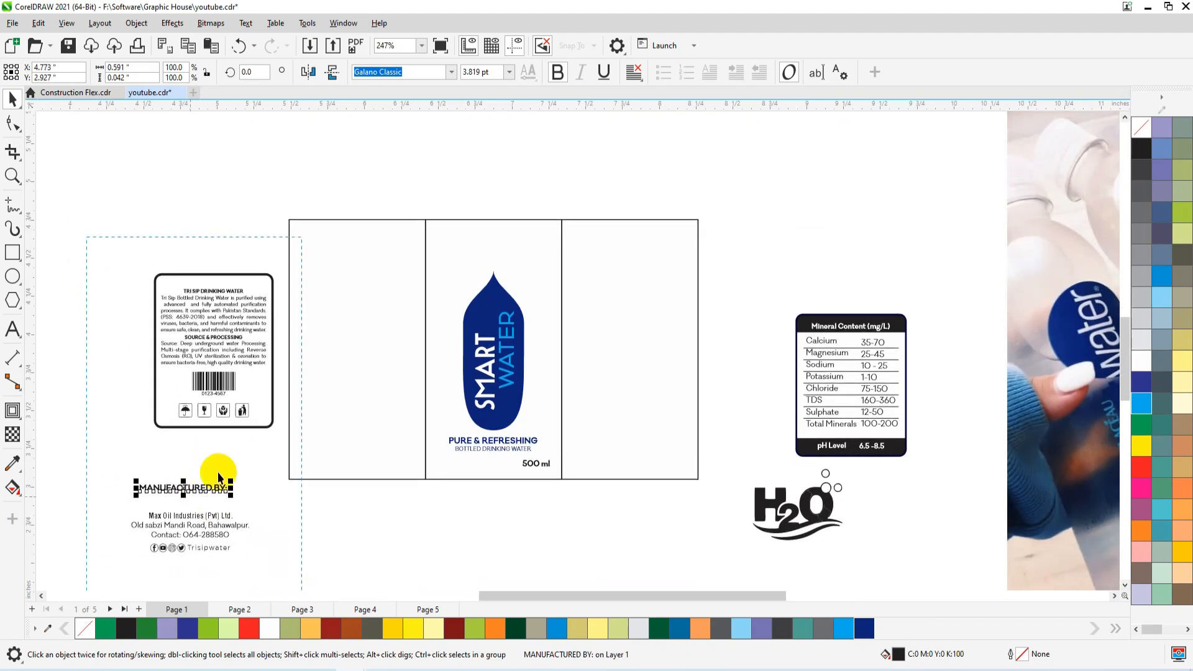
pyautogui.press('c')
# Move the product information and manufacturer blocks into the left panel, colour them dark blue #0E237C and shrink them to fit.
pyautogui.moveTo(219, 378); pyautogui.dragTo(361, 338)
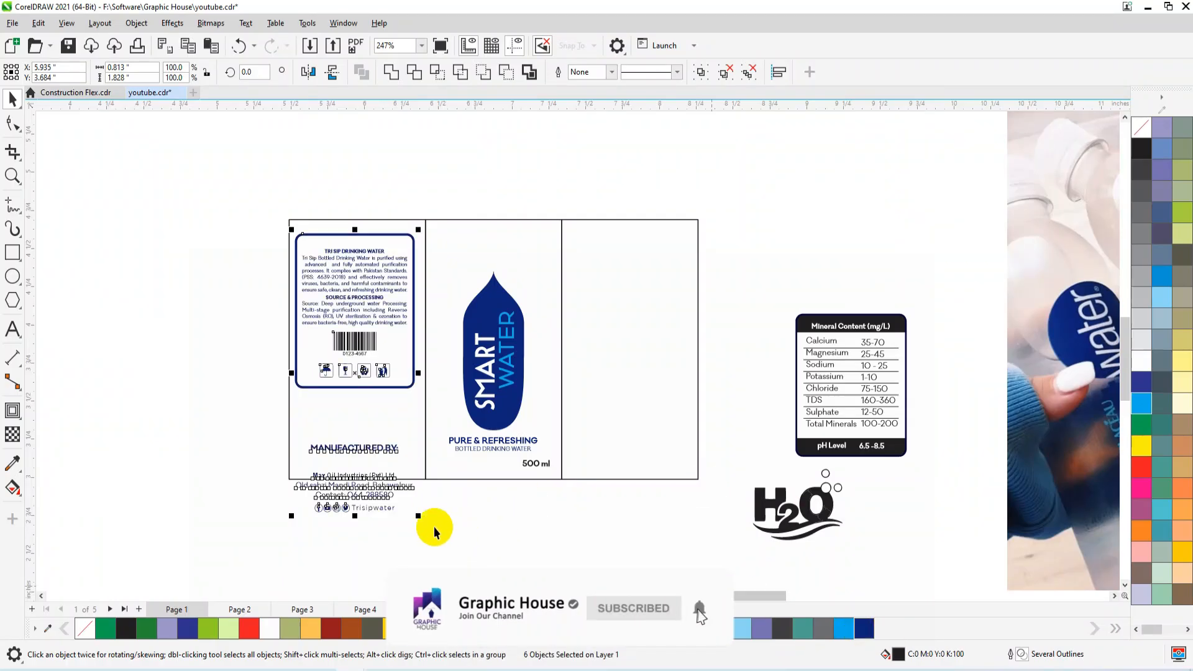
pyautogui.moveTo(444, 544); pyautogui.dragTo(244, 224)
pyautogui.moveTo(418, 515); pyautogui.dragTo(393, 456)
pyautogui.moveTo(357, 297); pyautogui.dragTo(370, 313)
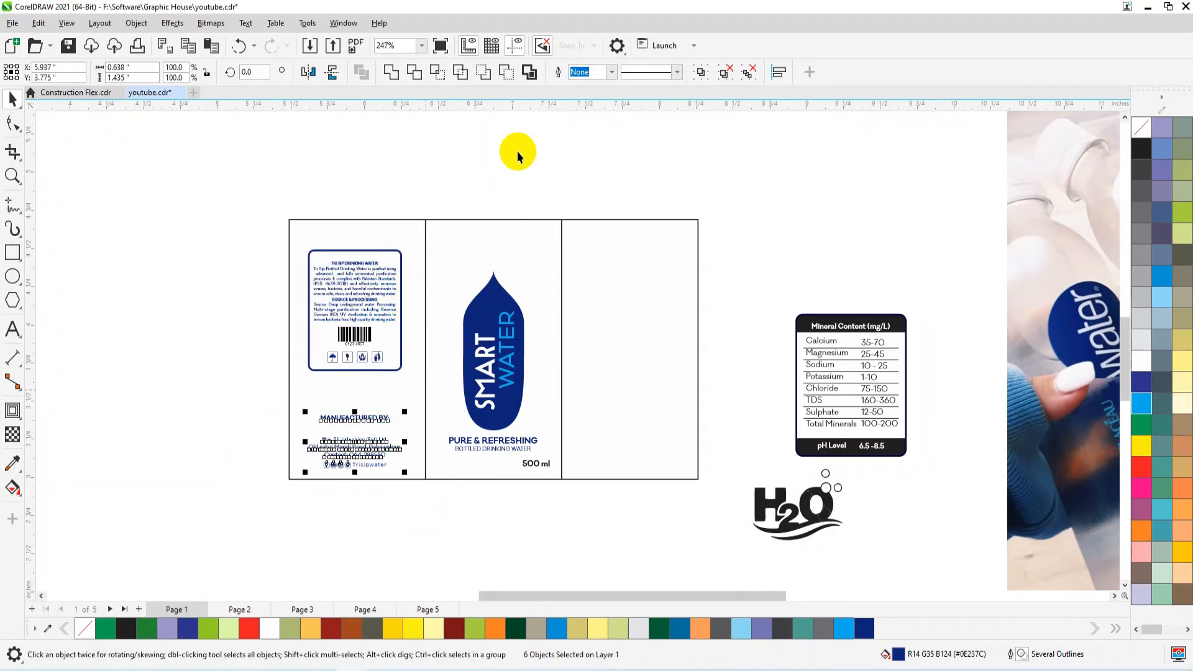
# Place a horizontal guideline along the information box's upper edge at about 4.491 in and centre the box horizontally in the left panel.
pyautogui.click(534, 111)
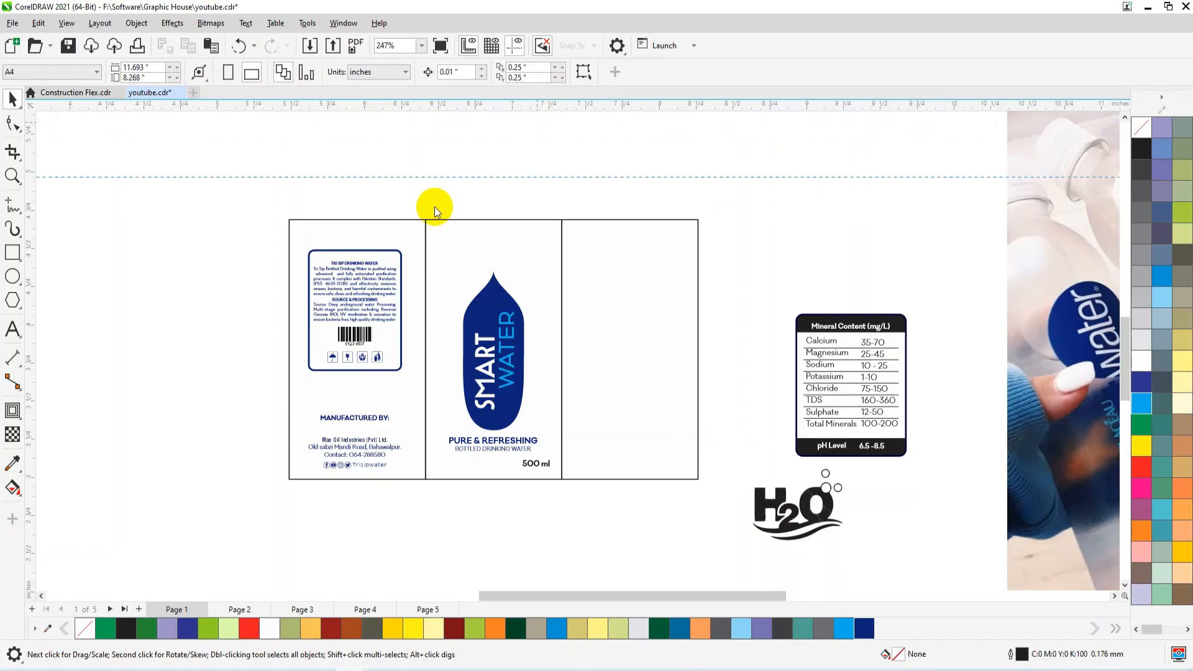
pyautogui.click(397, 250)
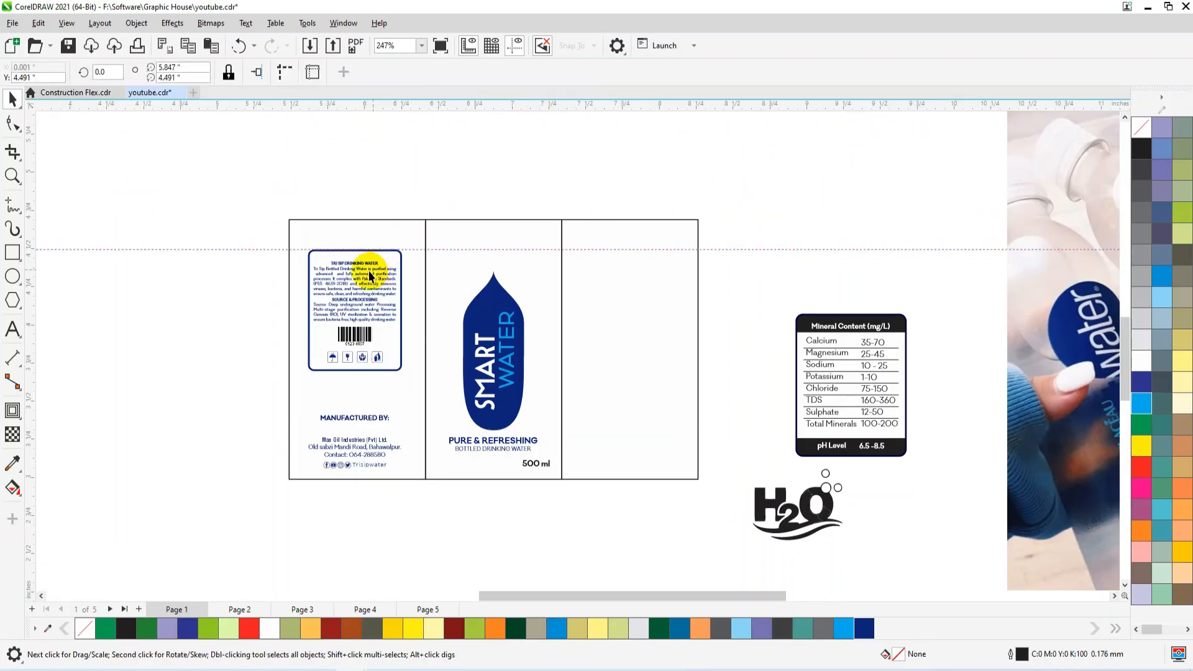
pyautogui.keyDown('shift'); pyautogui.click(373, 228); pyautogui.keyUp('shift')
pyautogui.press('c')
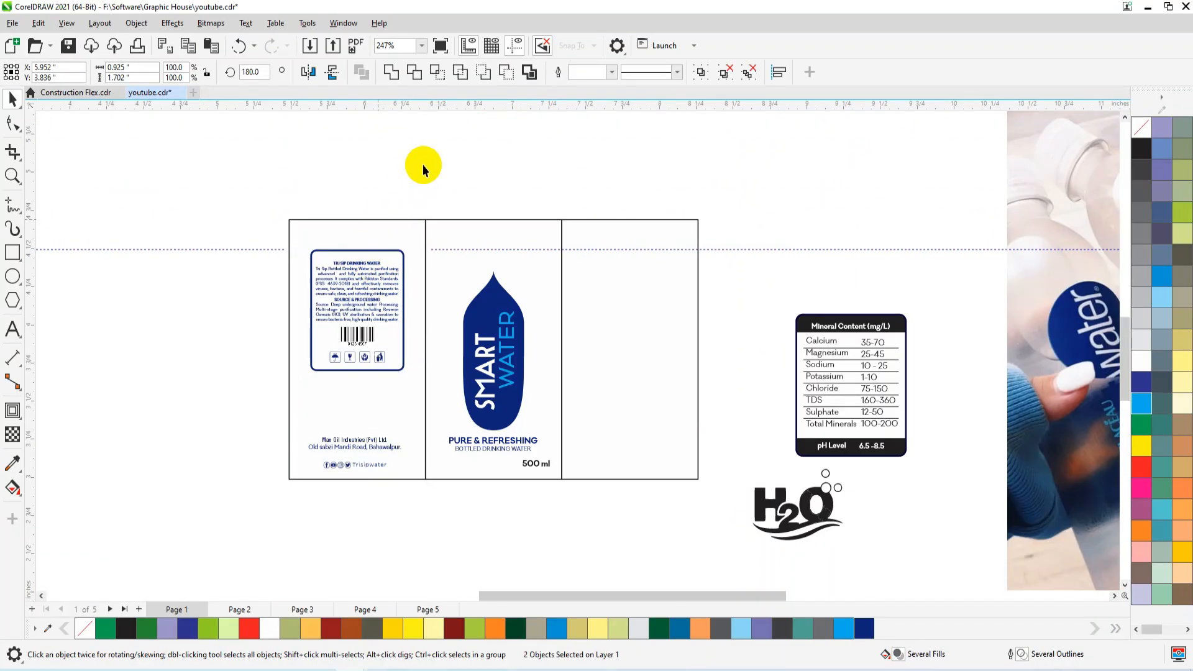
# Place the mineral content table in the right panel, scaled to about 0.558 × 0.696 in, centred with its upper edge on the guideline.
pyautogui.click(851, 329)
pyautogui.moveTo(851, 329); pyautogui.dragTo(636, 267)
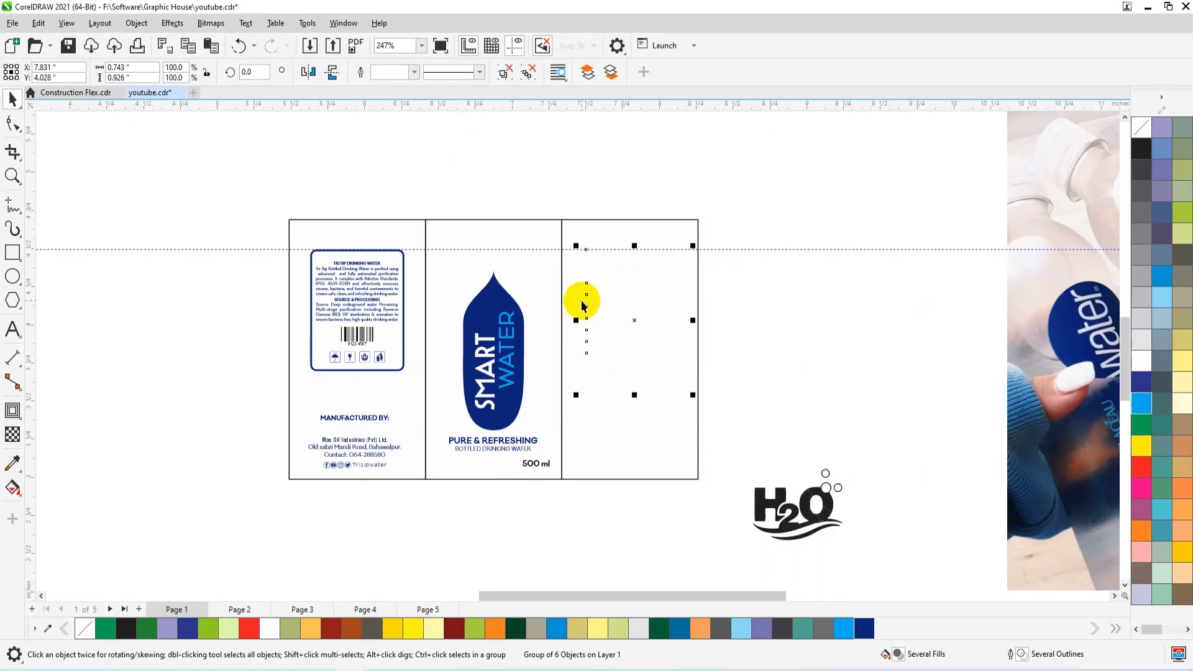
pyautogui.keyDown('shift'); pyautogui.click(386, 272); pyautogui.keyUp('shift')
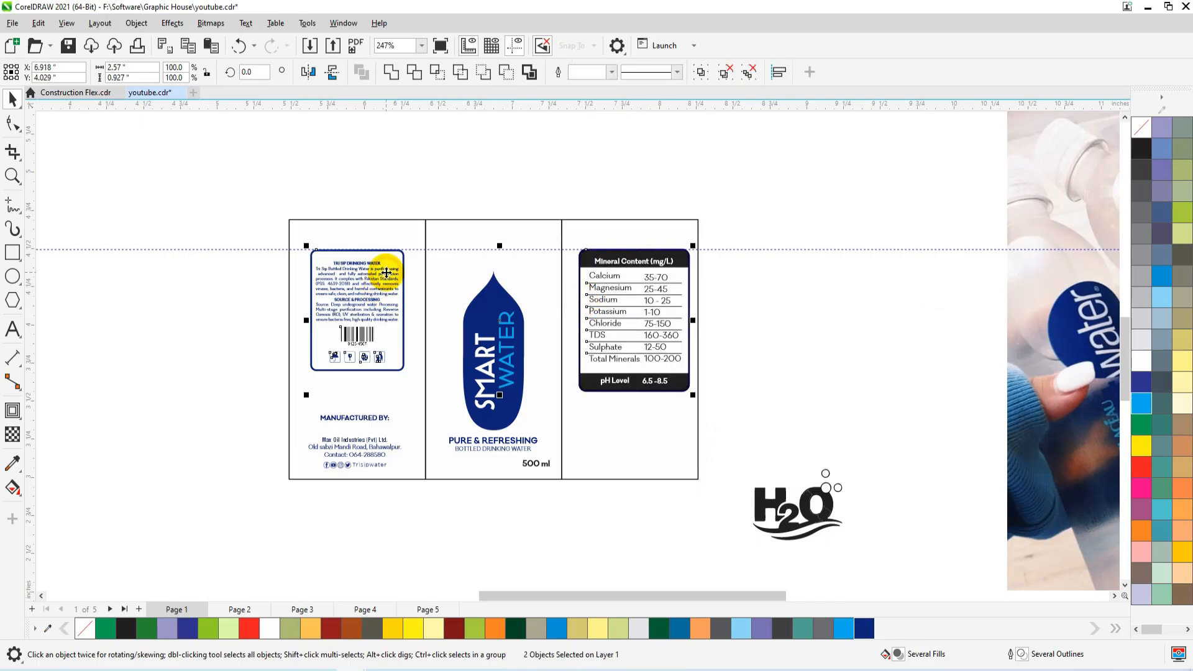
pyautogui.press('c')
pyautogui.hotkey('ctrl', 'z')
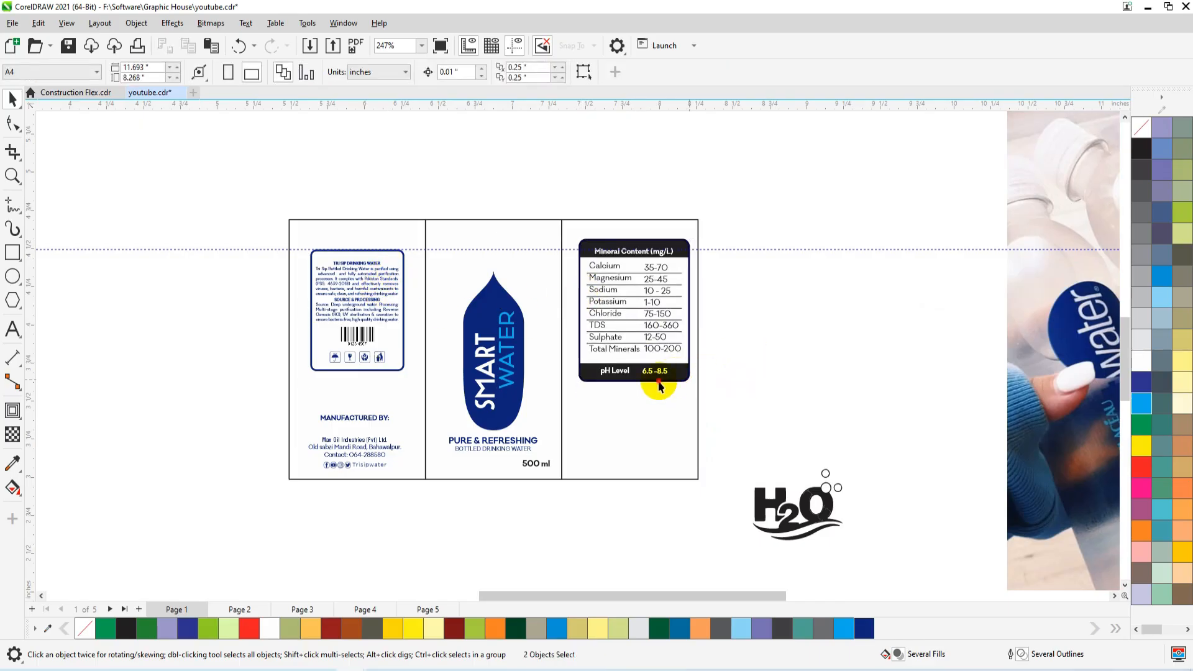
pyautogui.moveTo(692, 396); pyautogui.dragTo(666, 363)
pyautogui.keyDown('shift'); pyautogui.click(656, 378); pyautogui.keyUp('shift')
pyautogui.press('c')
pyautogui.click(762, 340)
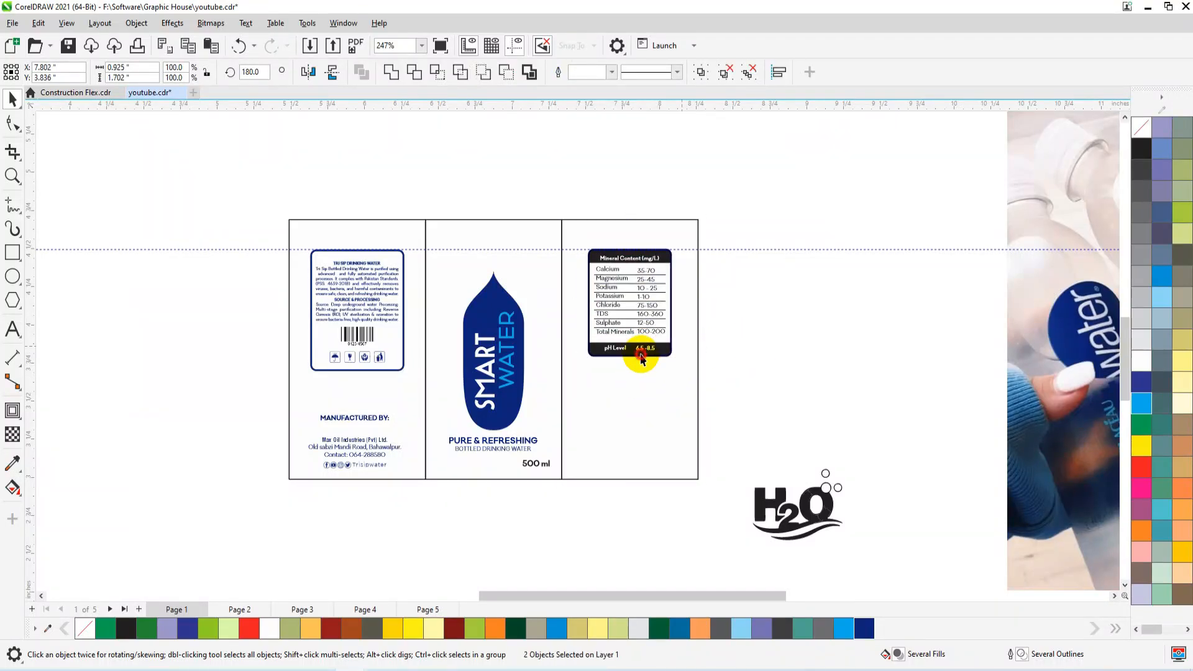
# Fill the mineral table's header and pH Level bands with dark blue #0E237C, keeping their text white.
pyautogui.click(646, 353)
pyautogui.click(862, 629)
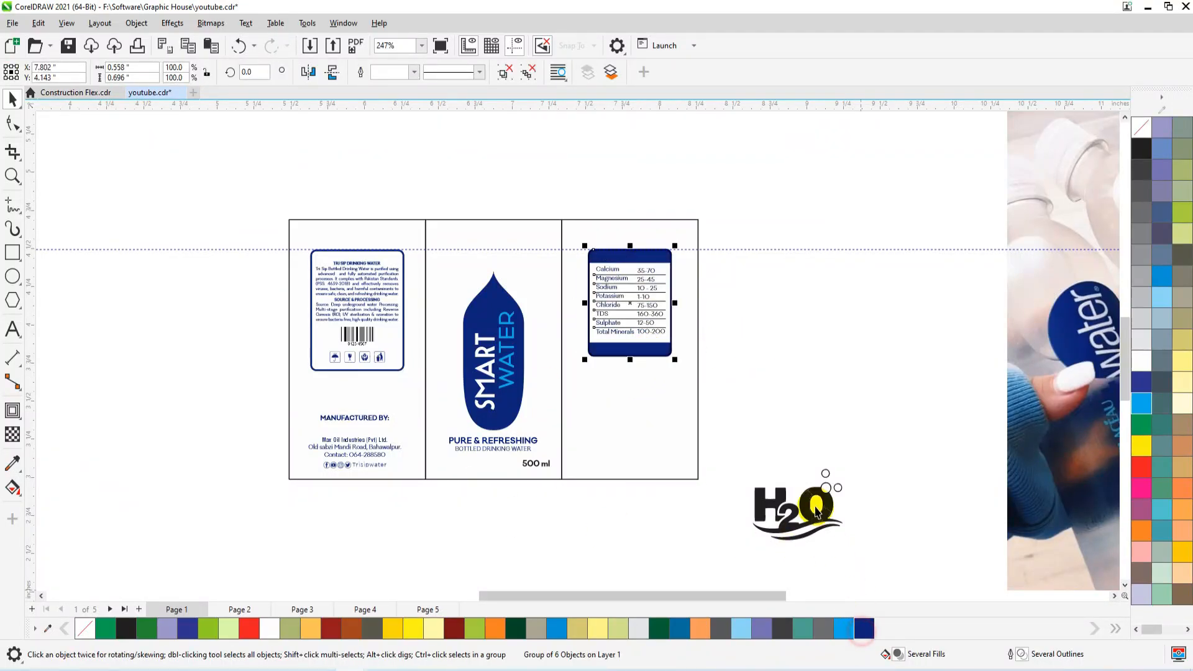
pyautogui.keyDown('ctrl'); pyautogui.click(669, 349); pyautogui.keyUp('ctrl')
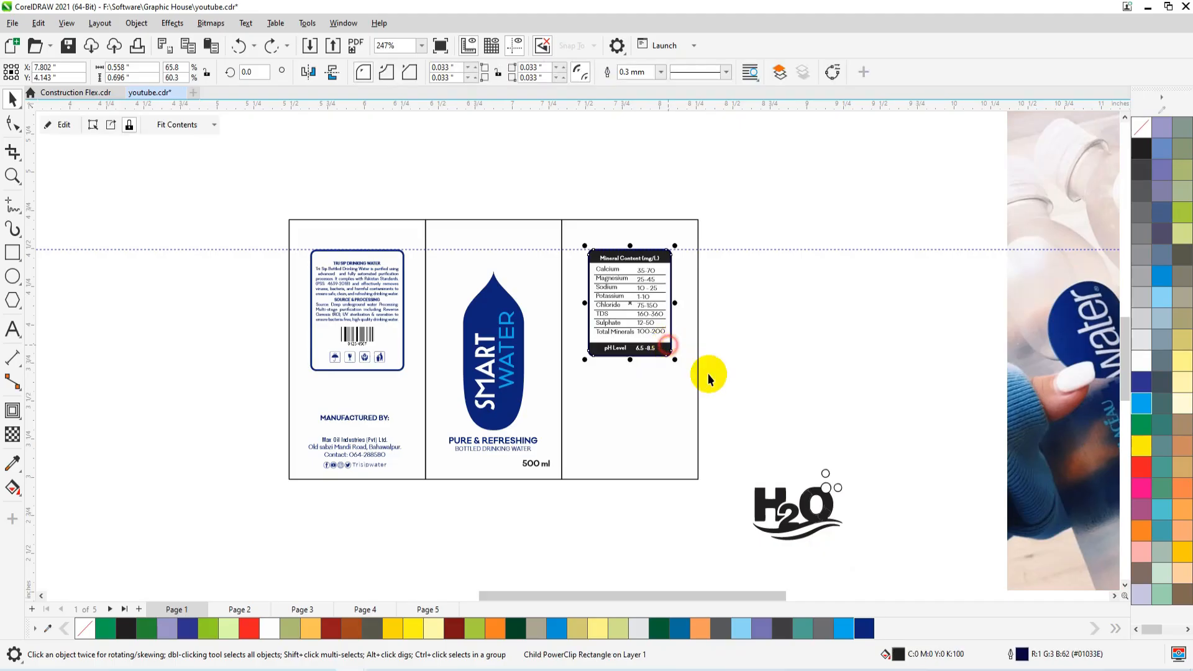
pyautogui.click(863, 628)
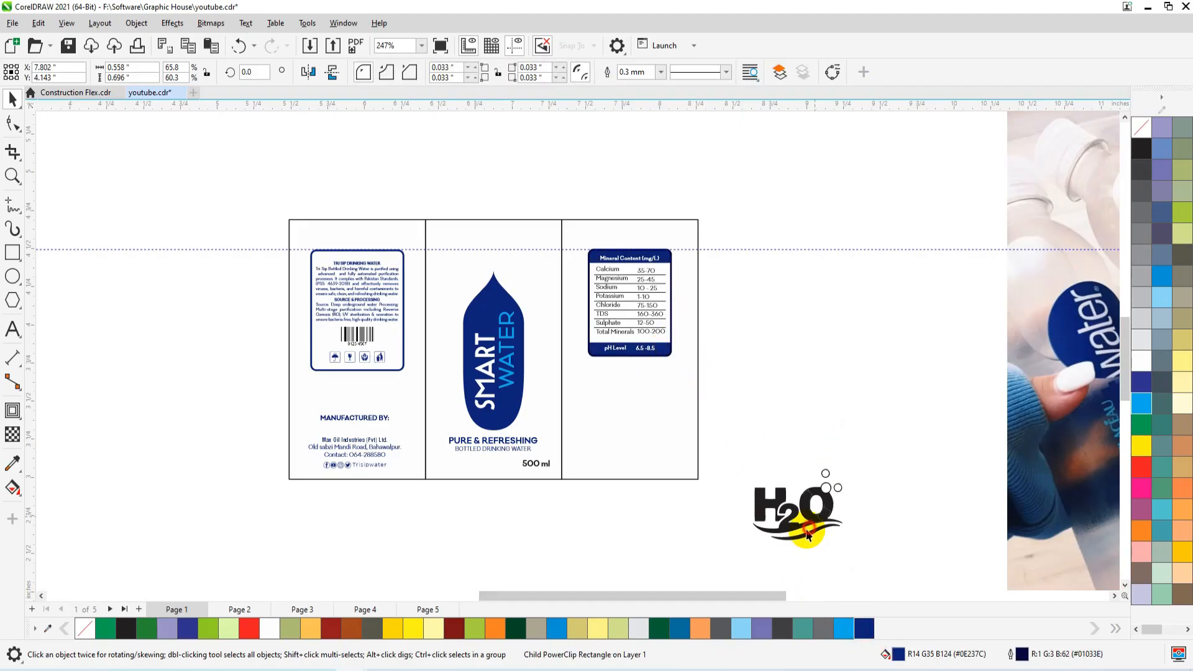
# Move the H2O logo below the mineral table, shrink it to about 0.473 × 0.361 in and centre it in the right panel.
pyautogui.click(801, 491)
pyautogui.moveTo(801, 490); pyautogui.dragTo(620, 416)
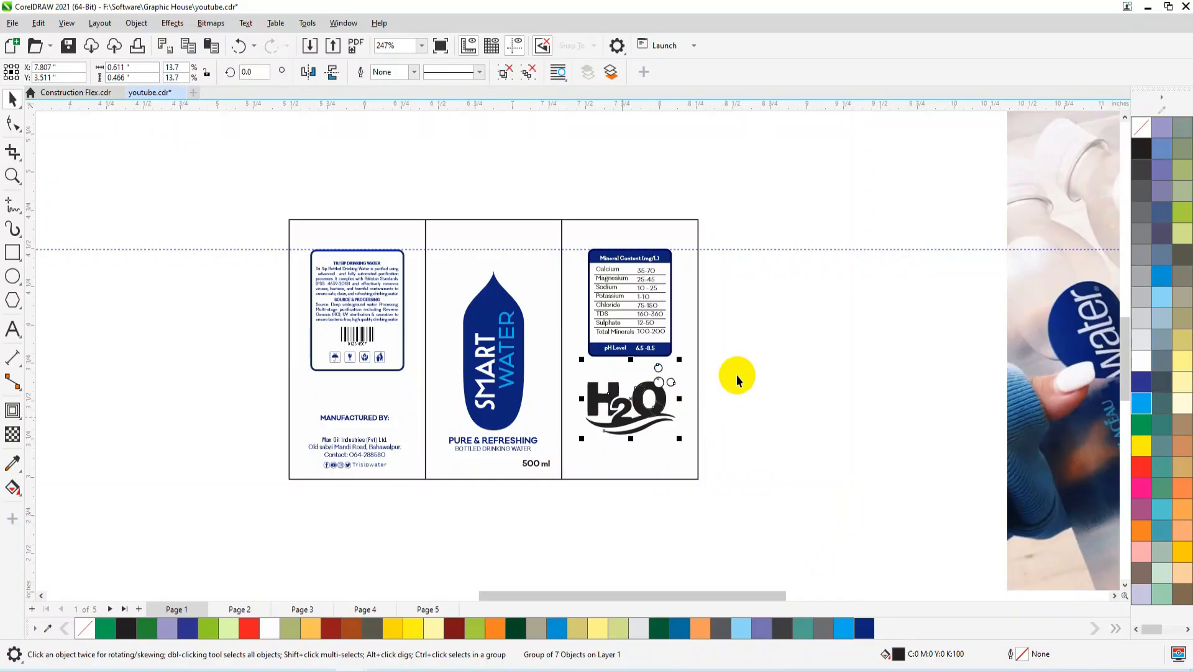
pyautogui.moveTo(679, 360); pyautogui.dragTo(669, 368)
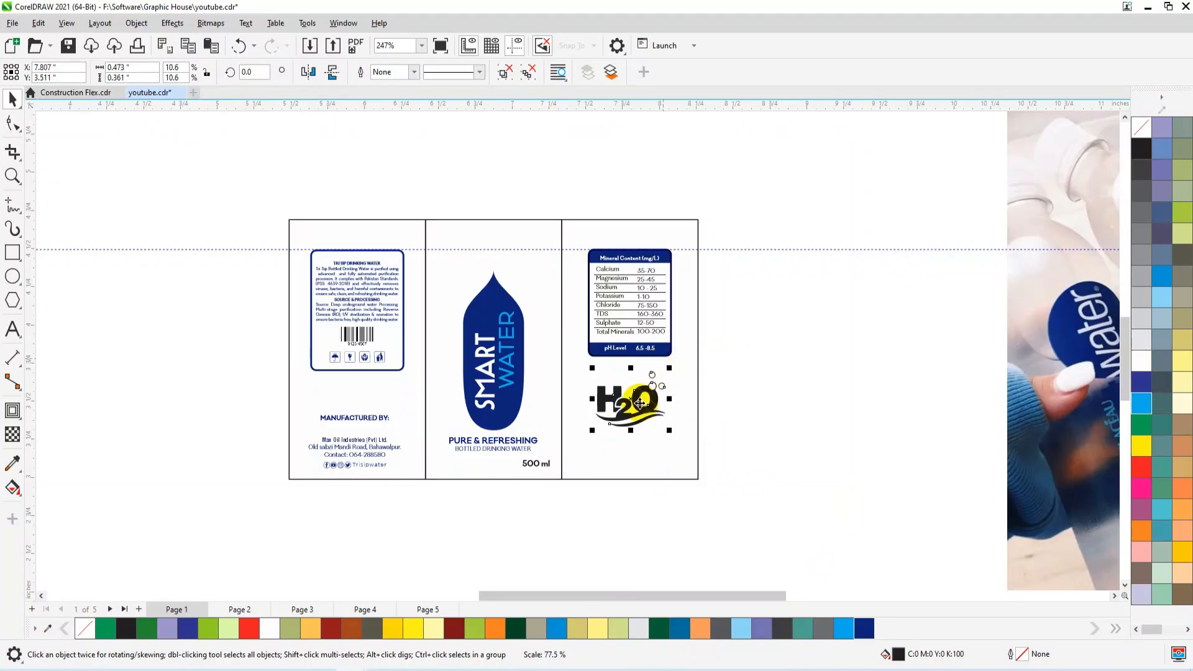
pyautogui.keyDown('shift'); pyautogui.click(631, 461); pyautogui.keyUp('shift')
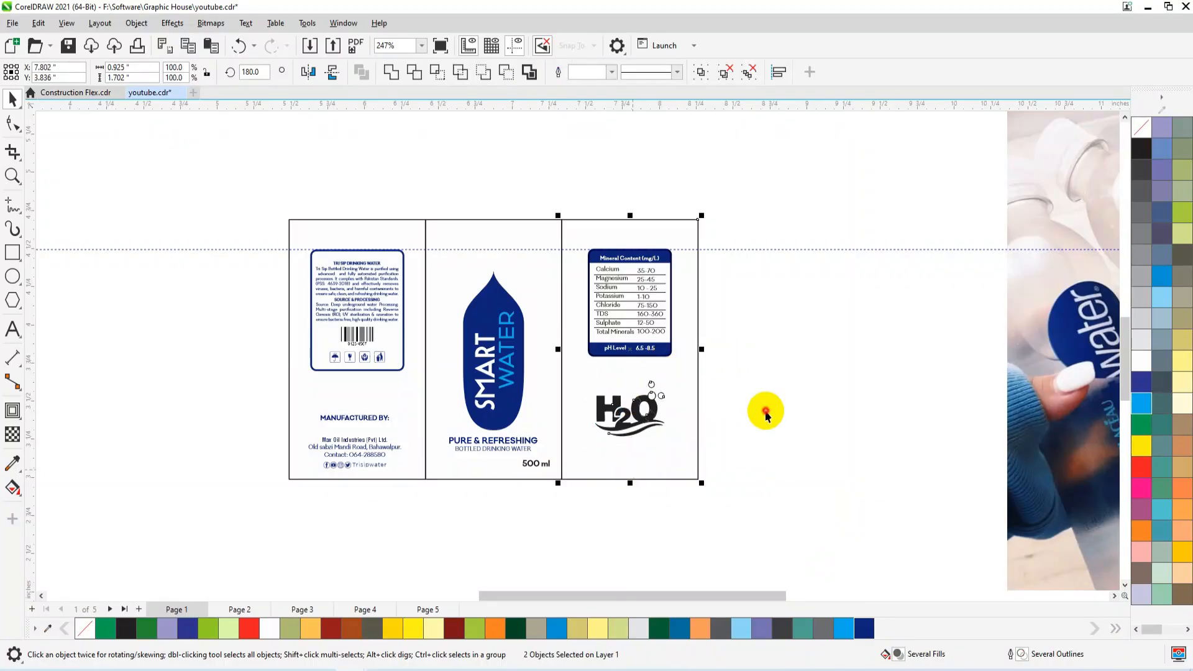
# Group the company contact details with the social icons and move them and the "MANUFACTURED BY:" heading higher in the left panel.
pyautogui.moveTo(167, 535); pyautogui.dragTo(168, 535)
pyautogui.hotkey('shift', 'F2')
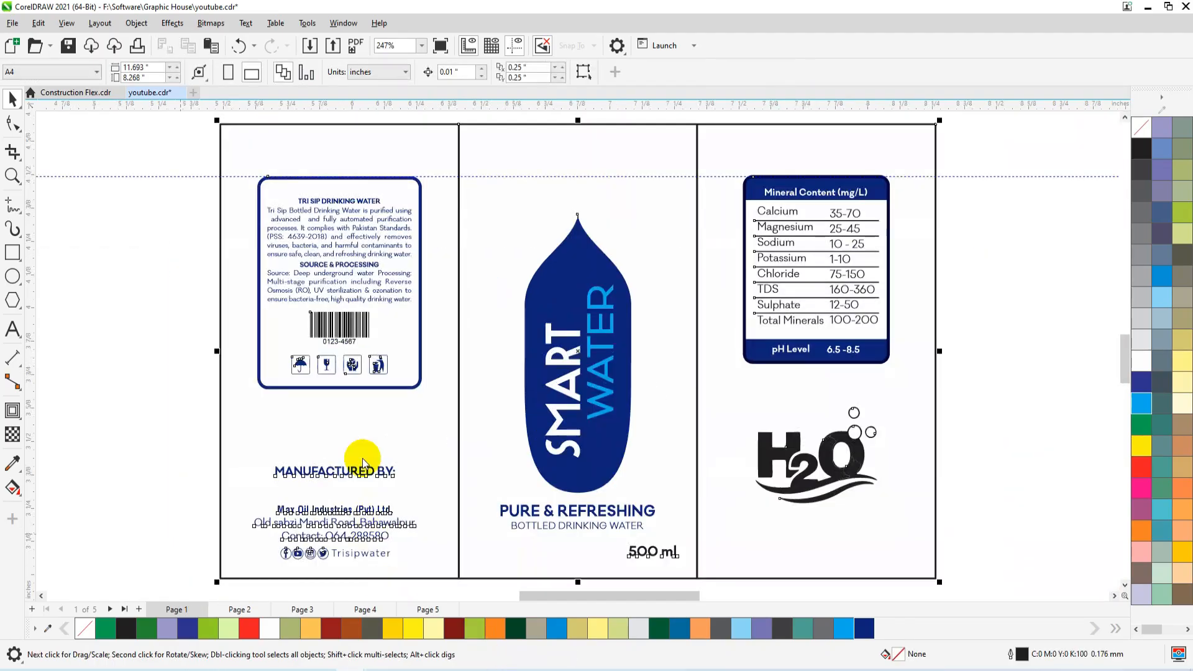
pyautogui.click(156, 415)
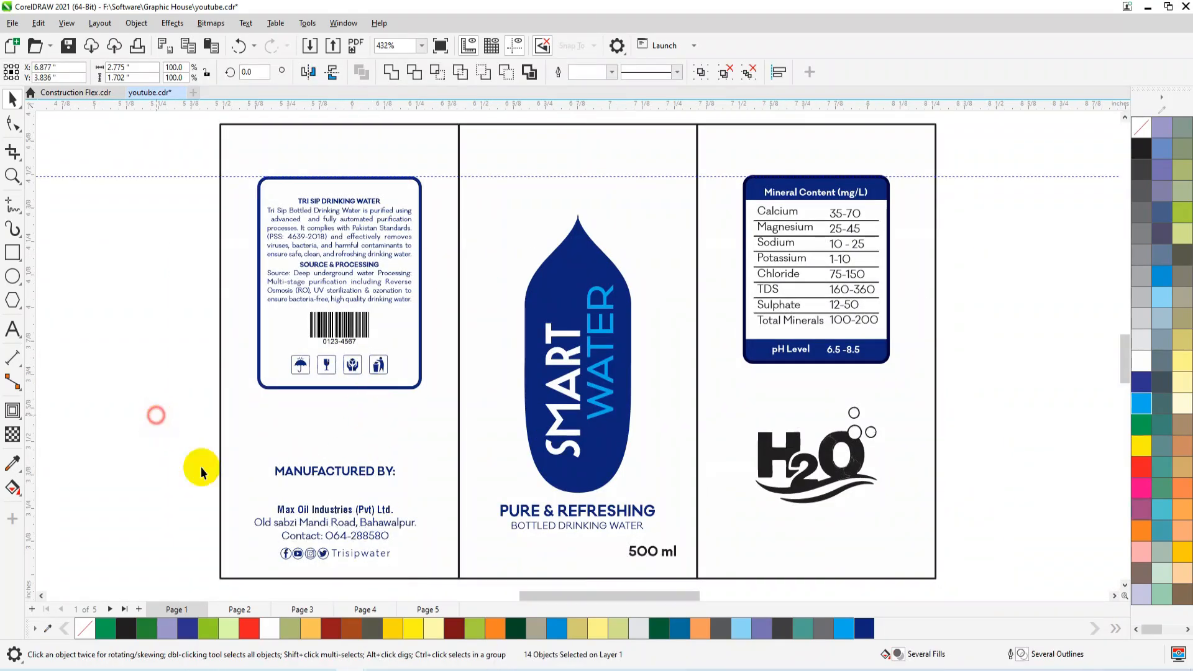
pyautogui.click(351, 532)
pyautogui.moveTo(409, 556); pyautogui.dragTo(446, 581)
pyautogui.hotkey('ctrl', 'g')
pyautogui.moveTo(351, 511); pyautogui.dragTo(347, 435)
pyautogui.click(351, 472)
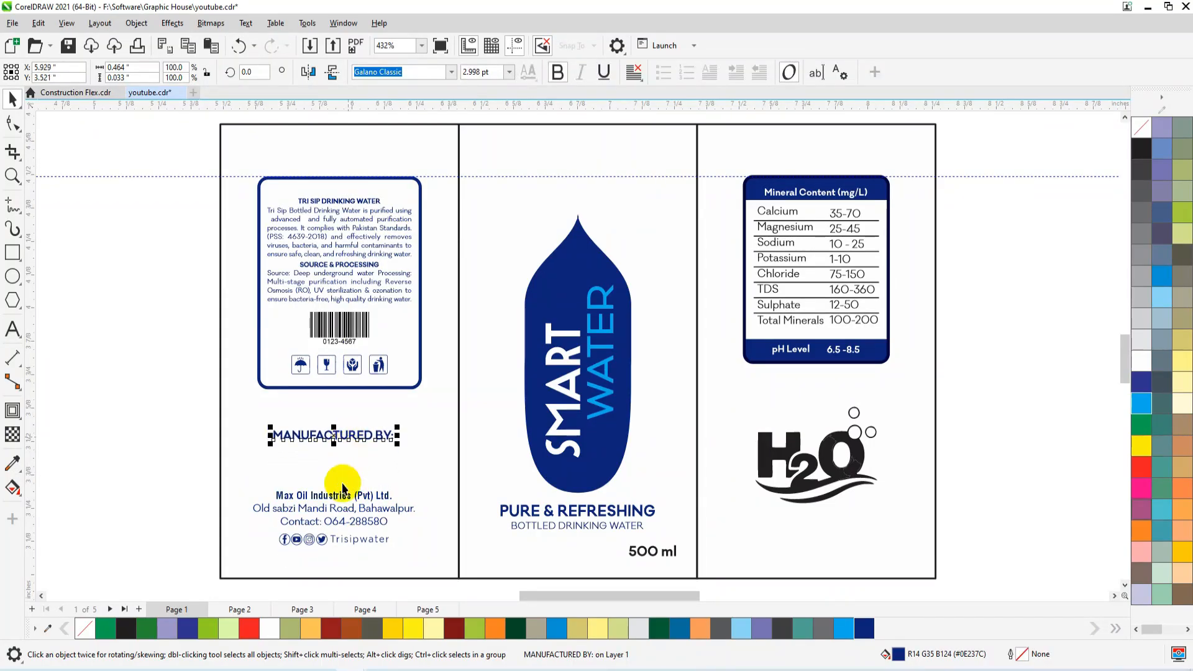
# Centre the "MANUFACTURED BY:" heading and the grouped company contact details horizontally within the left panel.
pyautogui.click(336, 497)
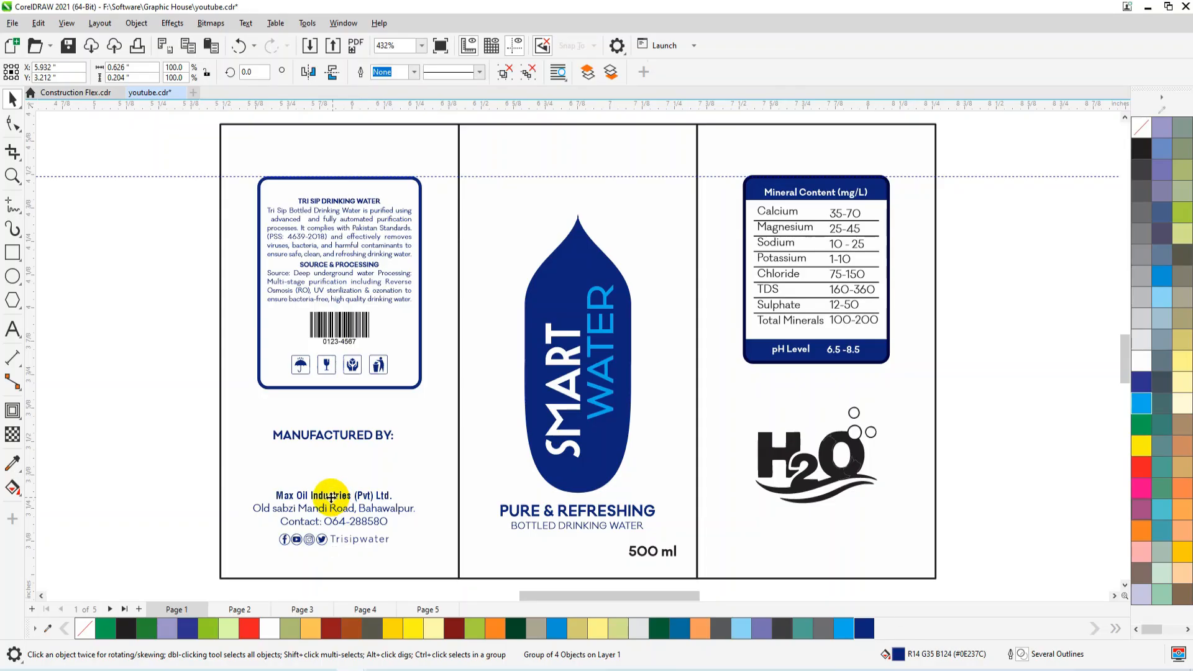
pyautogui.keyDown('shift'); pyautogui.click(338, 440); pyautogui.keyUp('shift')
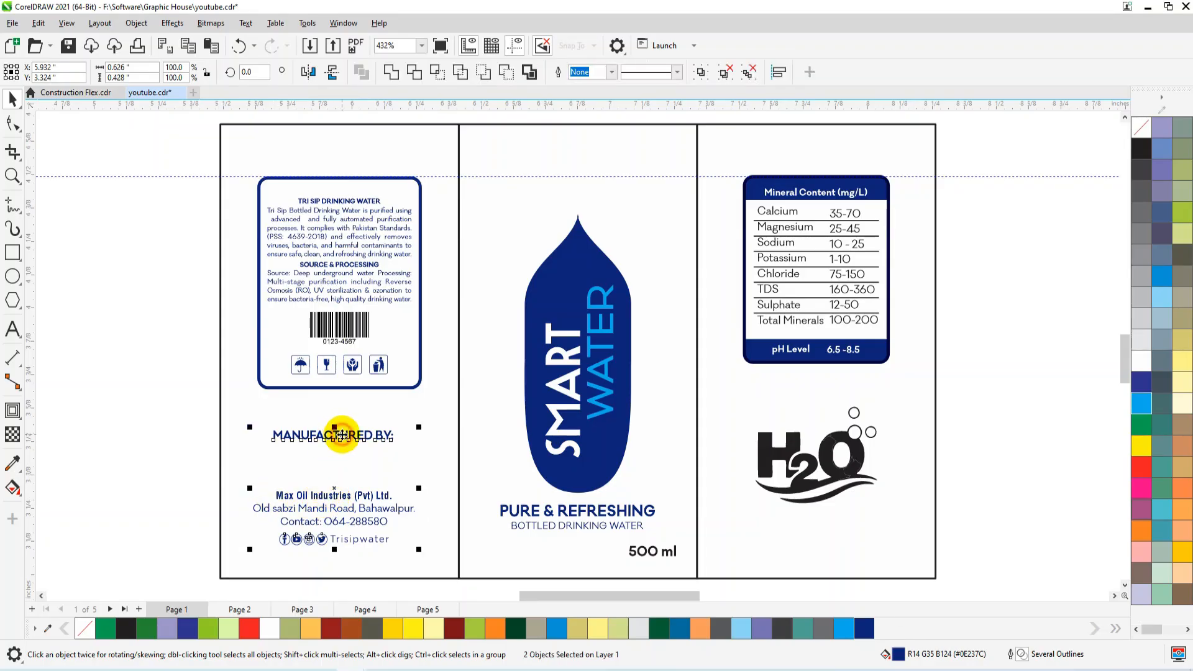
pyautogui.keyDown('shift'); pyautogui.click(354, 387); pyautogui.keyUp('shift')
pyautogui.press('c')
pyautogui.click(137, 428)
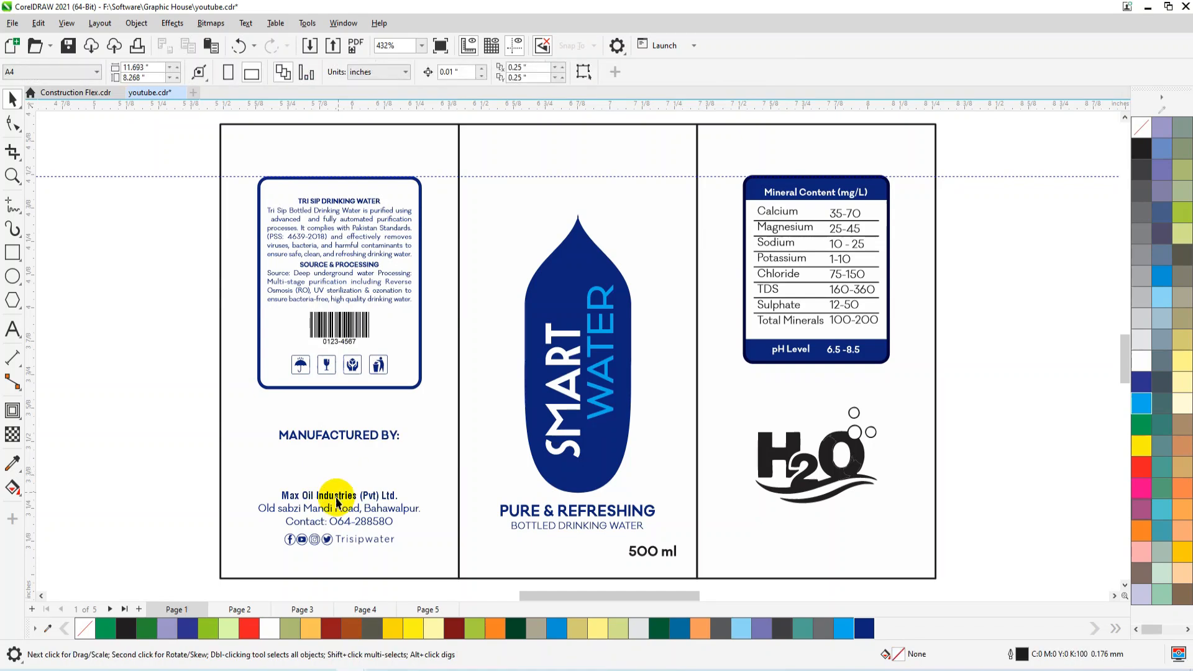
pyautogui.click(332, 540)
pyautogui.click(332, 540)
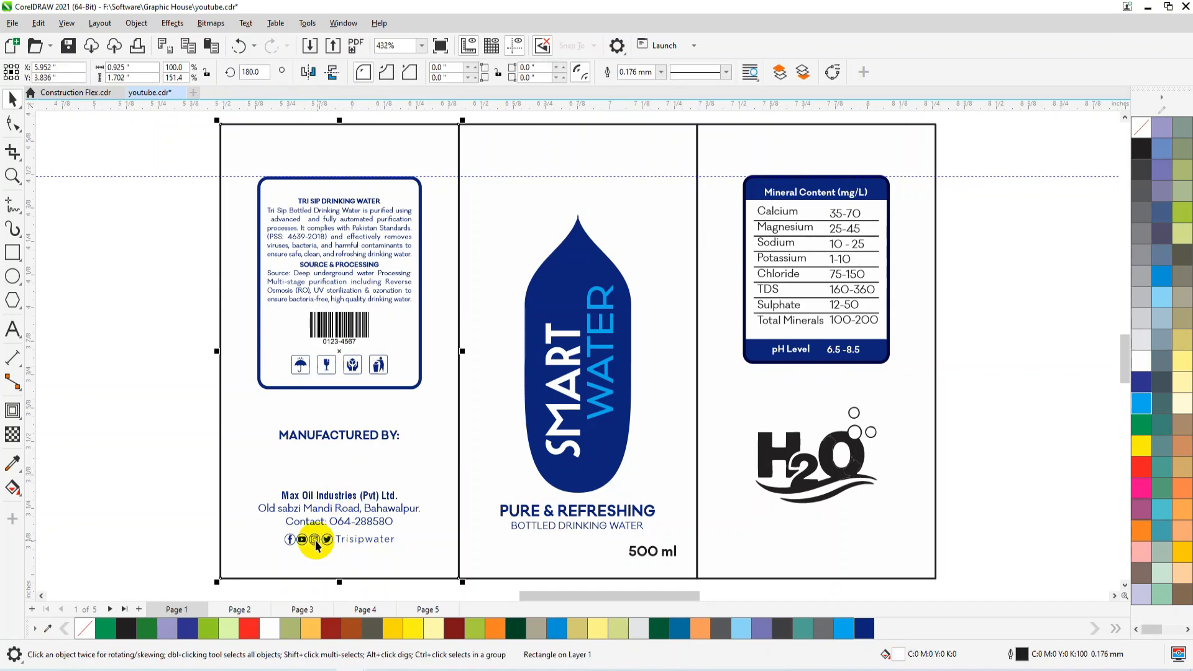
# Fill the H2O logo below the mineral table with dark blue #0E237C.
pyautogui.scroll(-1, 314, 540)
pyautogui.click(553, 465)
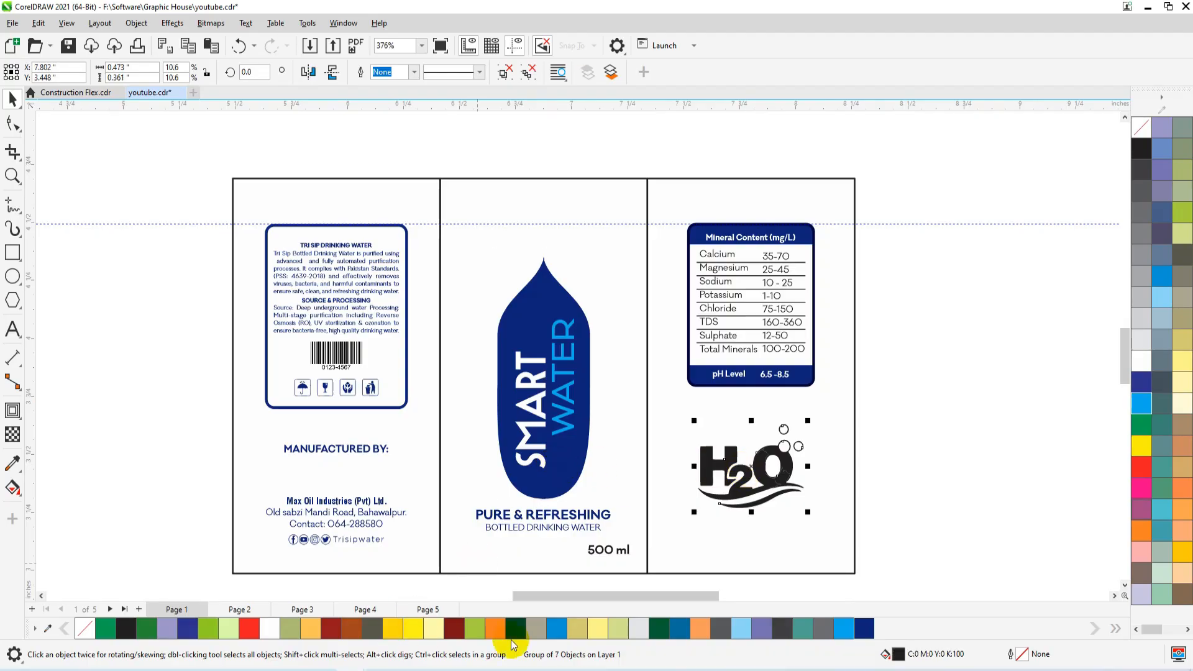
pyautogui.click(862, 631)
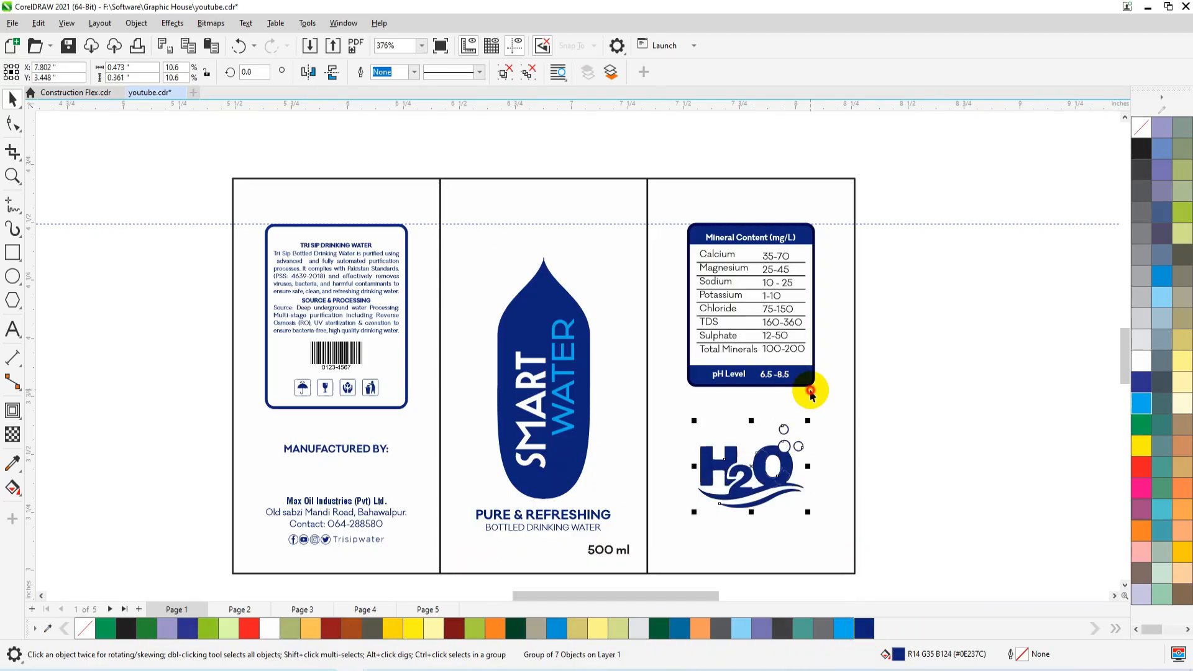
pyautogui.click(775, 298)
pyautogui.click(875, 288)
# Fill the two description paragraphs and the four handling icons in the product information box with black.
pyautogui.scroll(3, 812, 292)
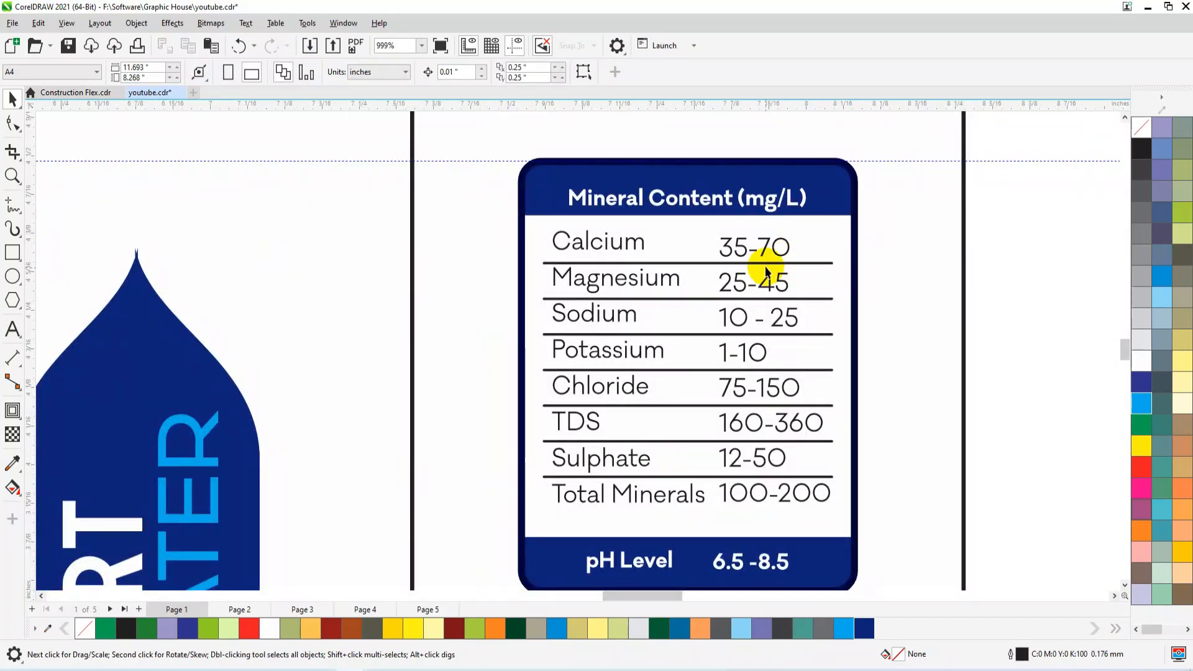
pyautogui.scroll(-3, 800, 278)
pyautogui.click(825, 266)
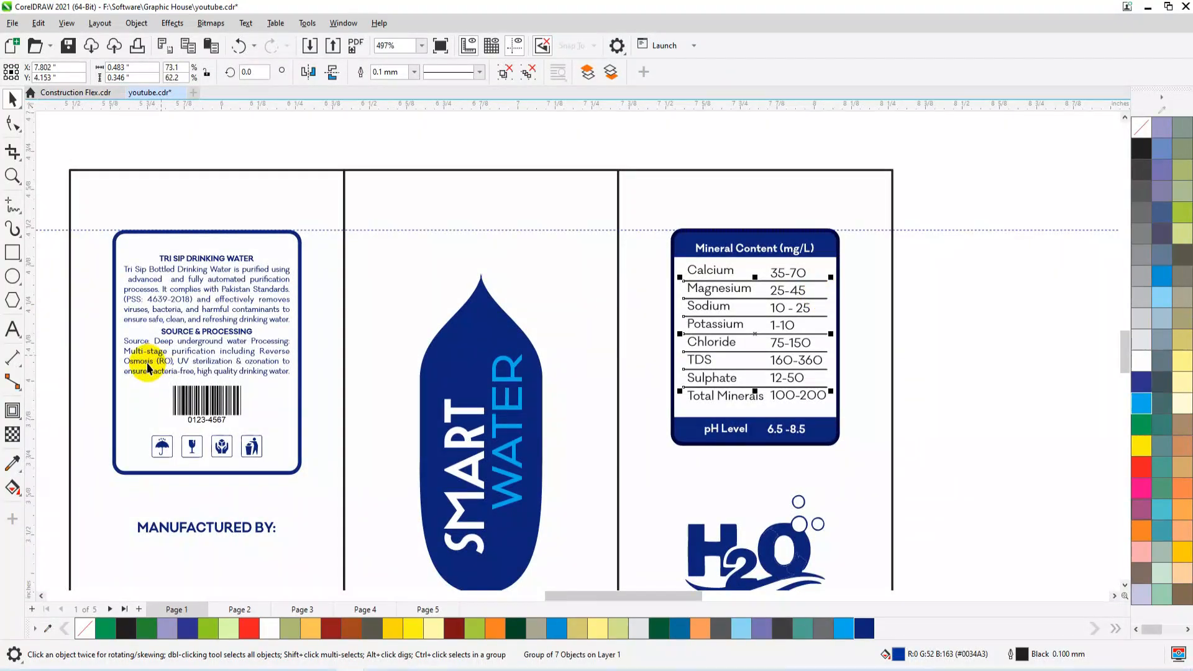
pyautogui.scroll(3, 221, 332)
pyautogui.click(221, 328)
pyautogui.click(248, 323)
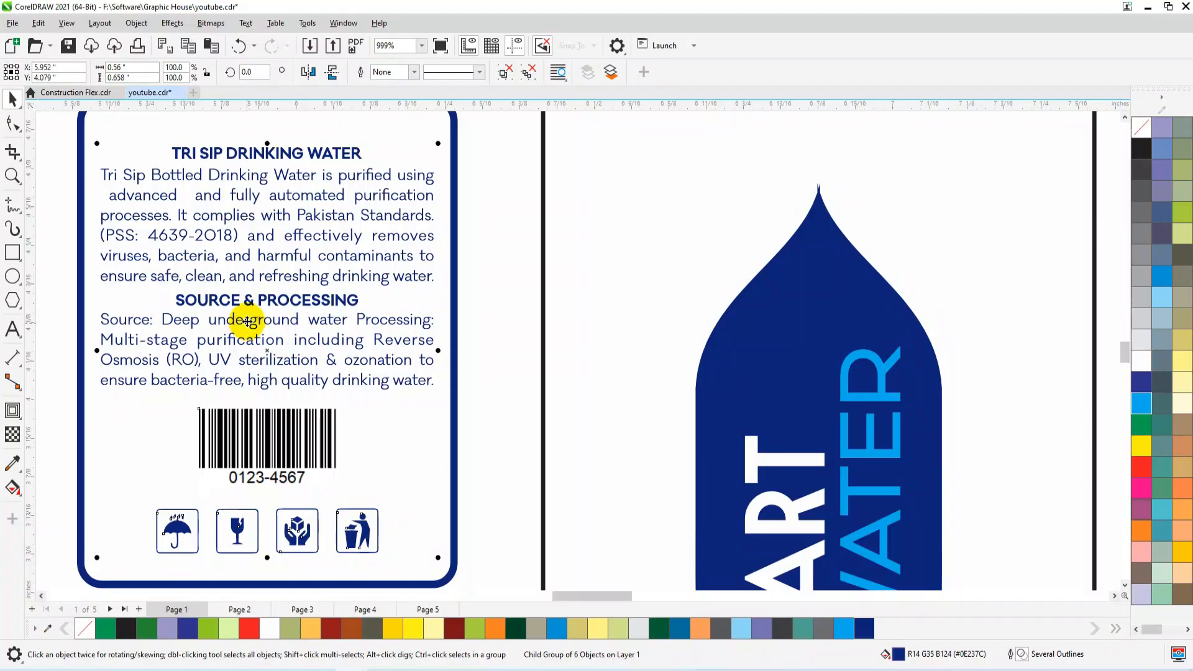
pyautogui.keyDown('ctrl'); pyautogui.click(247, 322); pyautogui.keyUp('ctrl')
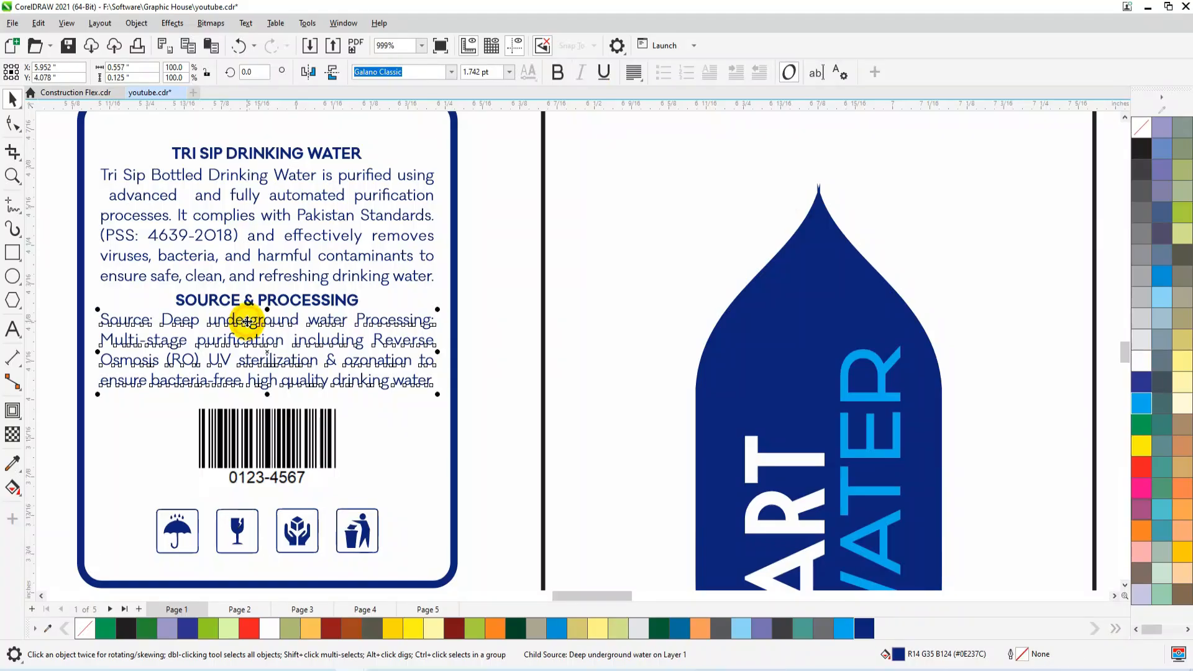
pyautogui.keyDown('ctrl'); pyautogui.click(316, 260); pyautogui.keyUp('ctrl')
pyautogui.keyDown('ctrl'); pyautogui.click(315, 260); pyautogui.keyUp('ctrl')
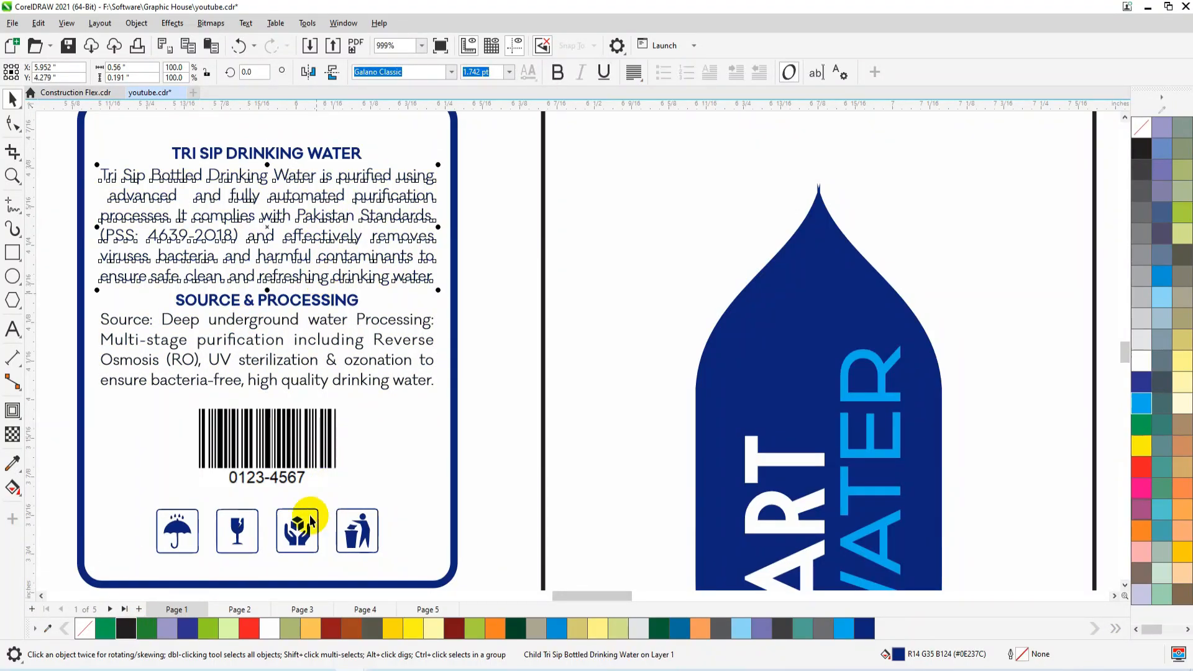
pyautogui.click(297, 535)
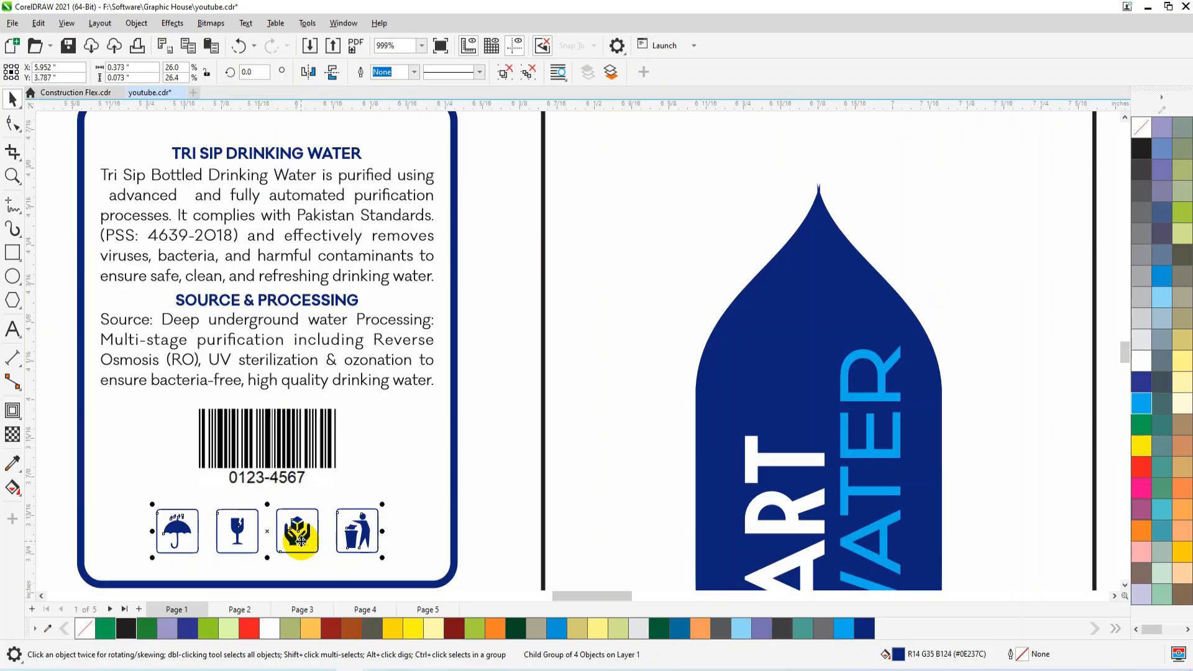
pyautogui.scroll(-3, 300, 541)
pyautogui.scroll(-1, 199, 255)
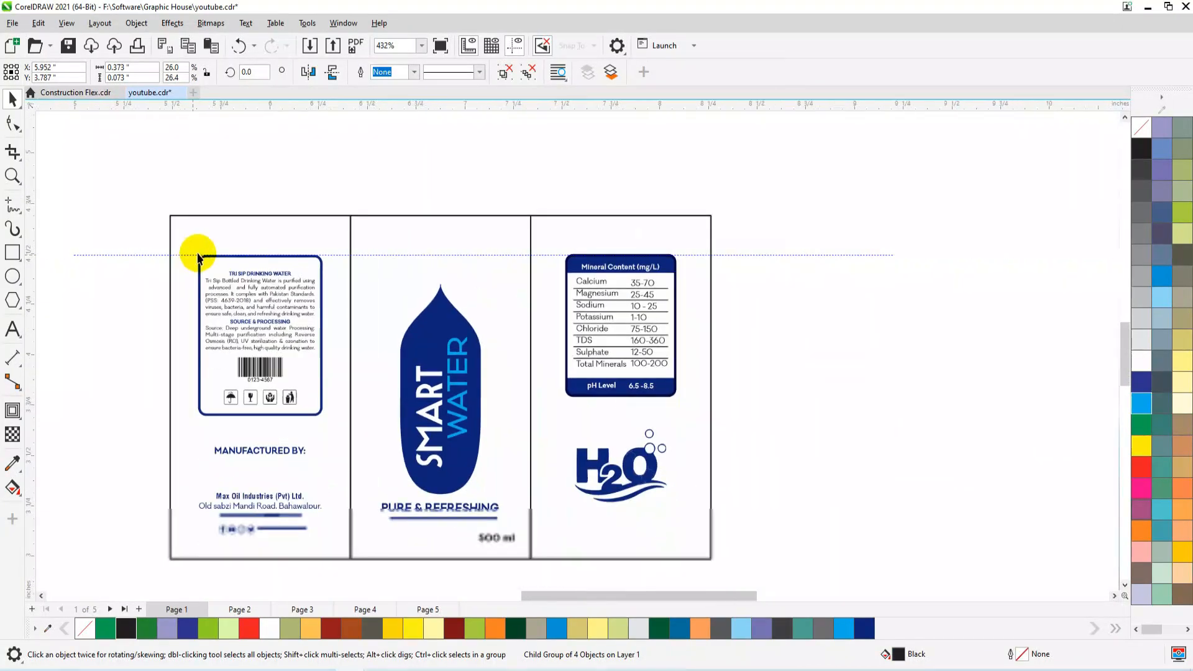
# Ungroup the SMART WATER emblem in the middle panel into its drop shape and text.
pyautogui.scroll(2, 471, 460)
pyautogui.click(477, 474)
pyautogui.moveTo(477, 473); pyautogui.dragTo(496, 474)
pyautogui.hotkey('ctrl', 'z')
pyautogui.click(501, 74)
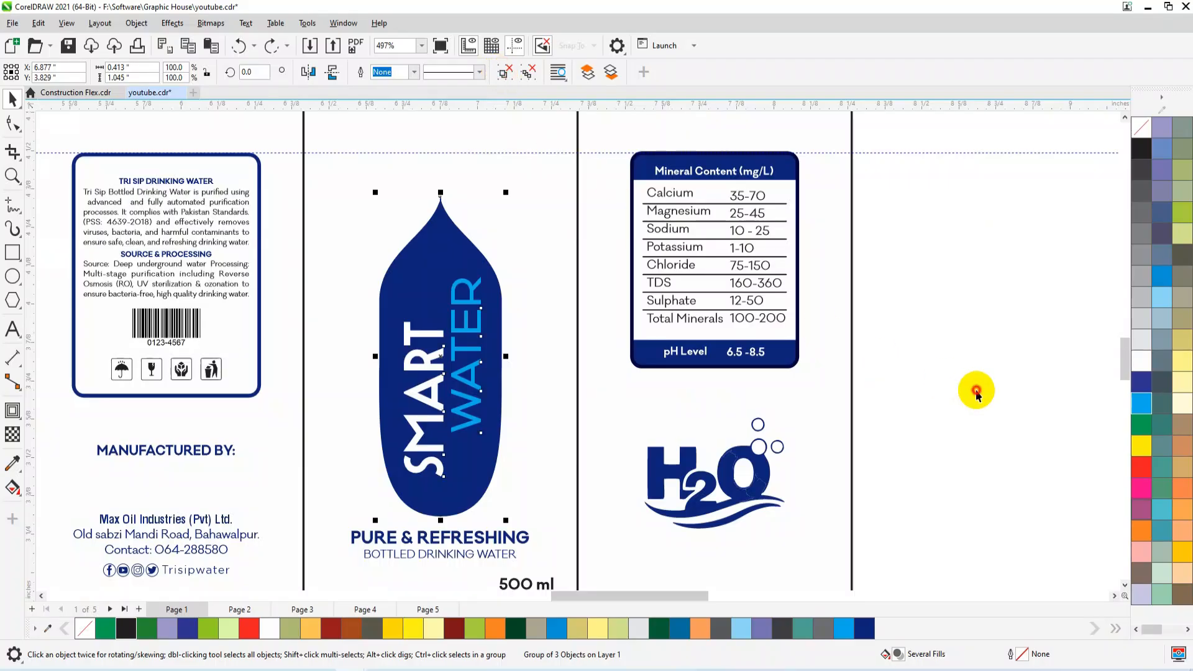
pyautogui.click(470, 460)
# Shrink the smartwater bottle reference photo and place it beside the label's mineral table panel.
pyautogui.scroll(-1, 354, 482)
pyautogui.scroll(-3, 467, 454)
pyautogui.moveTo(974, 434); pyautogui.dragTo(777, 406)
pyautogui.scroll(-1, 722, 452)
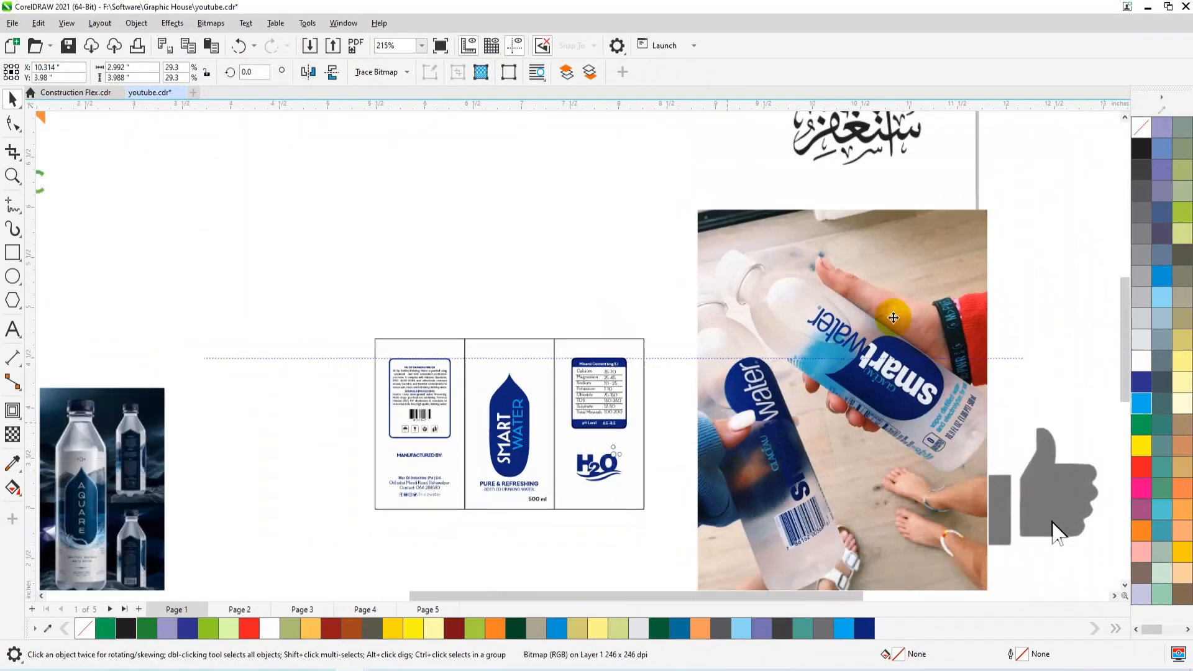
pyautogui.moveTo(994, 207); pyautogui.dragTo(817, 428)
pyautogui.moveTo(753, 500); pyautogui.dragTo(711, 407)
pyautogui.press('F2')
pyautogui.moveTo(769, 324); pyautogui.dragTo(393, 545)
# Change the emblem drop shape's uniform fill to blue #102996.
pyautogui.click(426, 431)
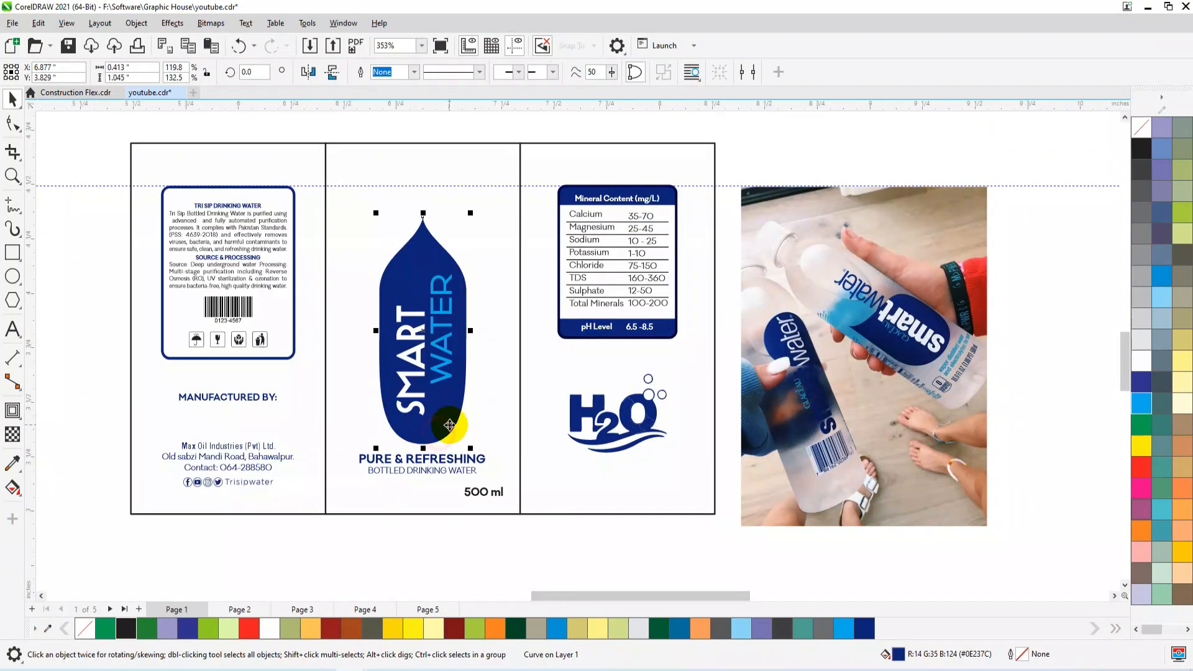
pyautogui.doubleClick(899, 654)
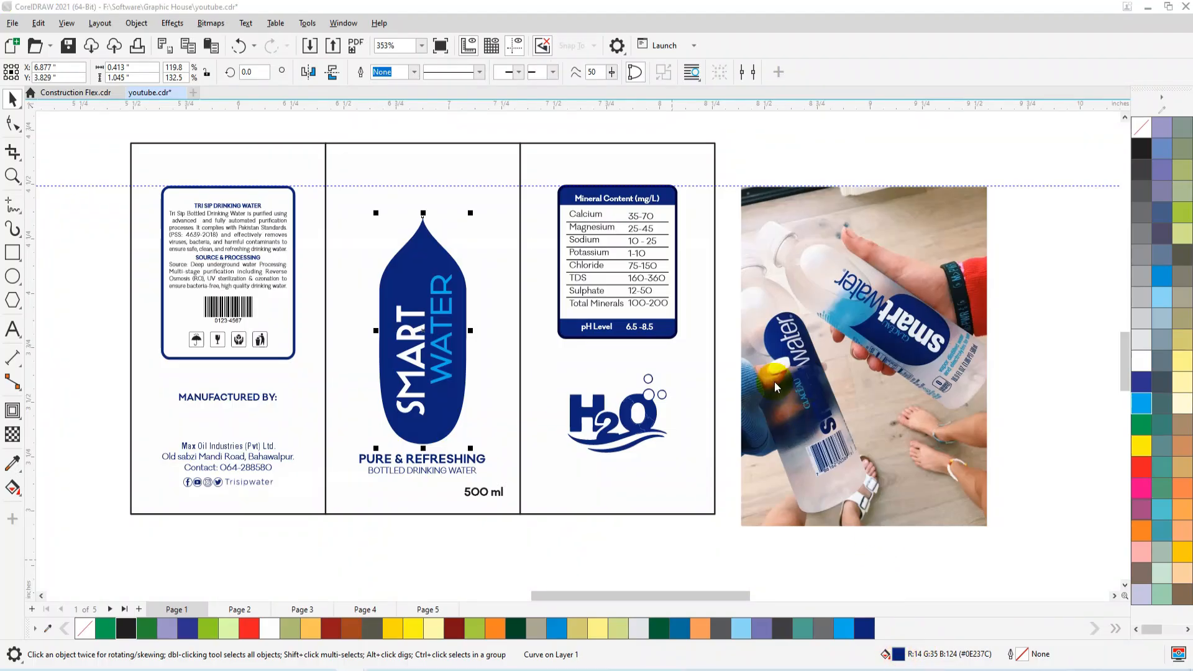
pyautogui.moveTo(572, 162); pyautogui.dragTo(1074, 190)
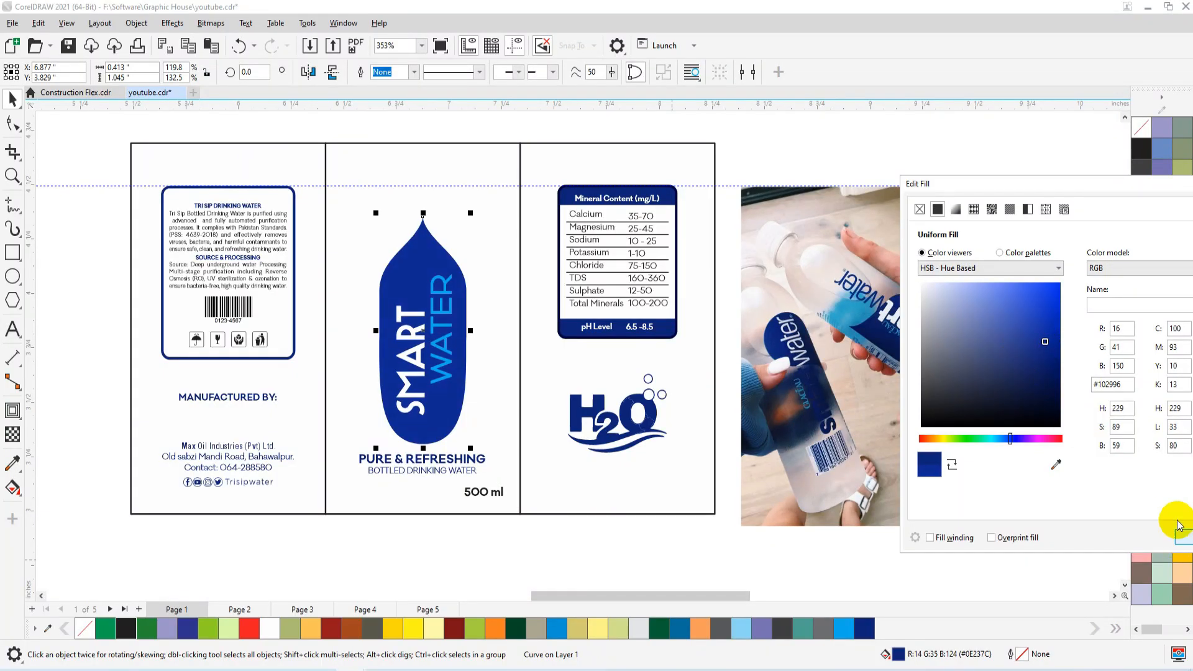
pyautogui.moveTo(1110, 188); pyautogui.dragTo(1004, 178)
pyautogui.click(1094, 535)
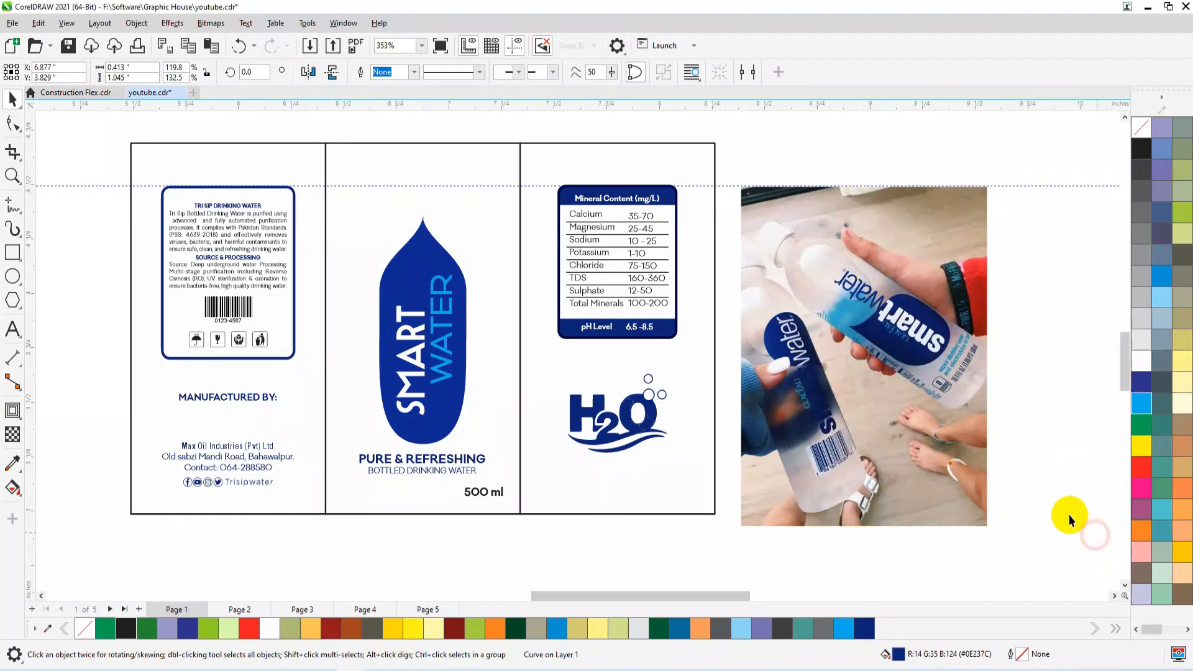
# Duplicate the emblem drop shape slightly to its right and fill the copy with dark blue #0E237C.
pyautogui.click(458, 422)
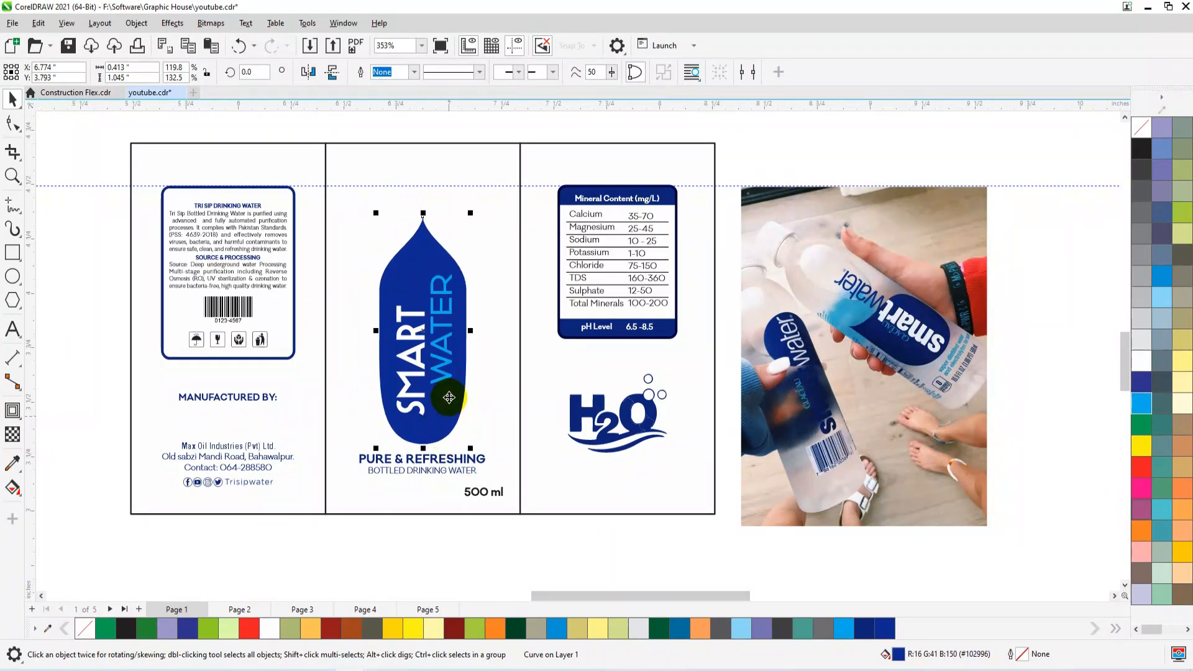
pyautogui.moveTo(461, 382); pyautogui.dragTo(488, 384)
pyautogui.rightClick(490, 381)
pyautogui.click(872, 631)
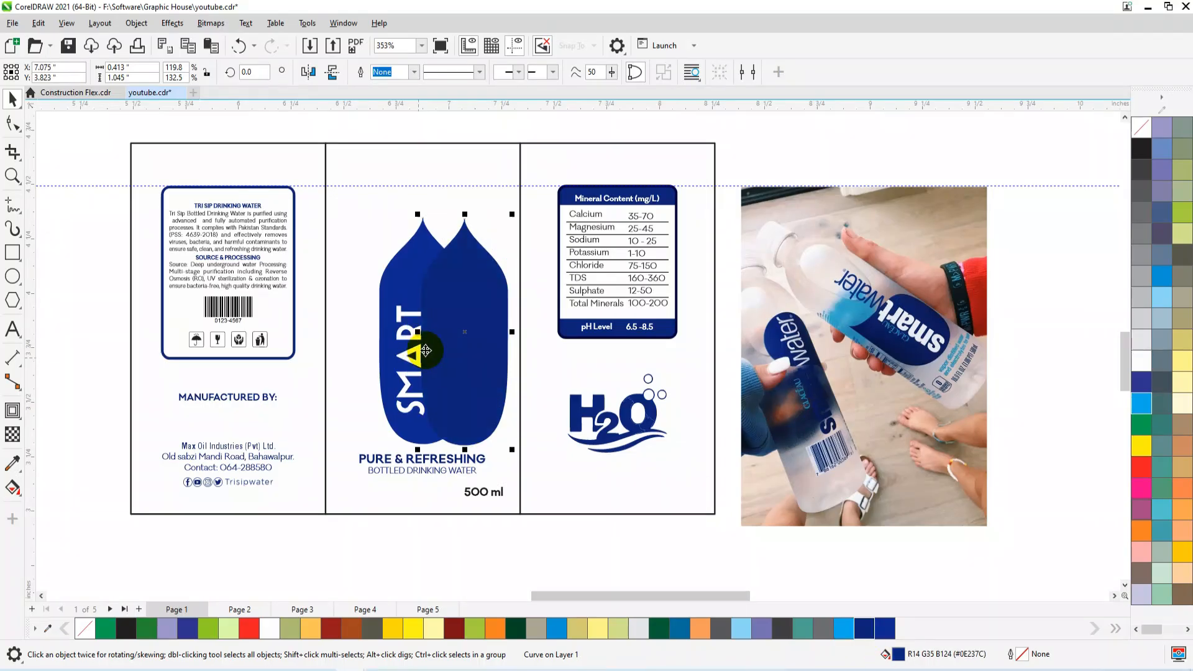
# Rotate the dark blue copy about 13.5° and PowerClip it inside the original emblem drop shape.
pyautogui.click(471, 341)
pyautogui.moveTo(514, 456); pyautogui.dragTo(480, 349)
pyautogui.rightClick(471, 419)
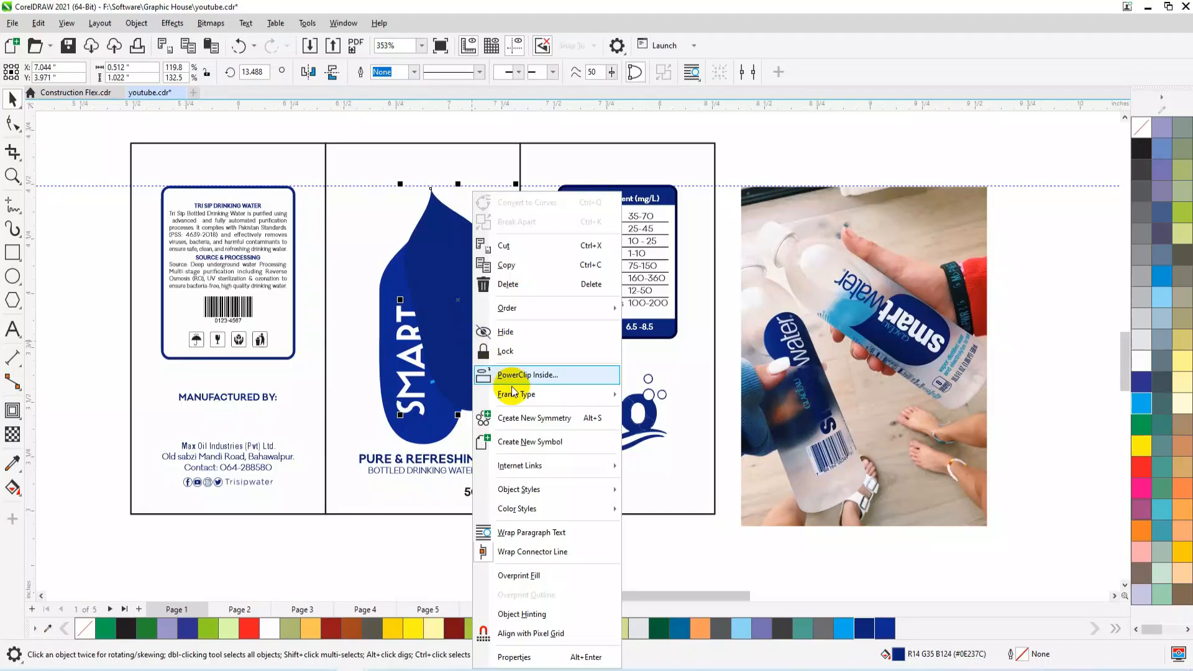
pyautogui.click(525, 379)
pyautogui.click(445, 428)
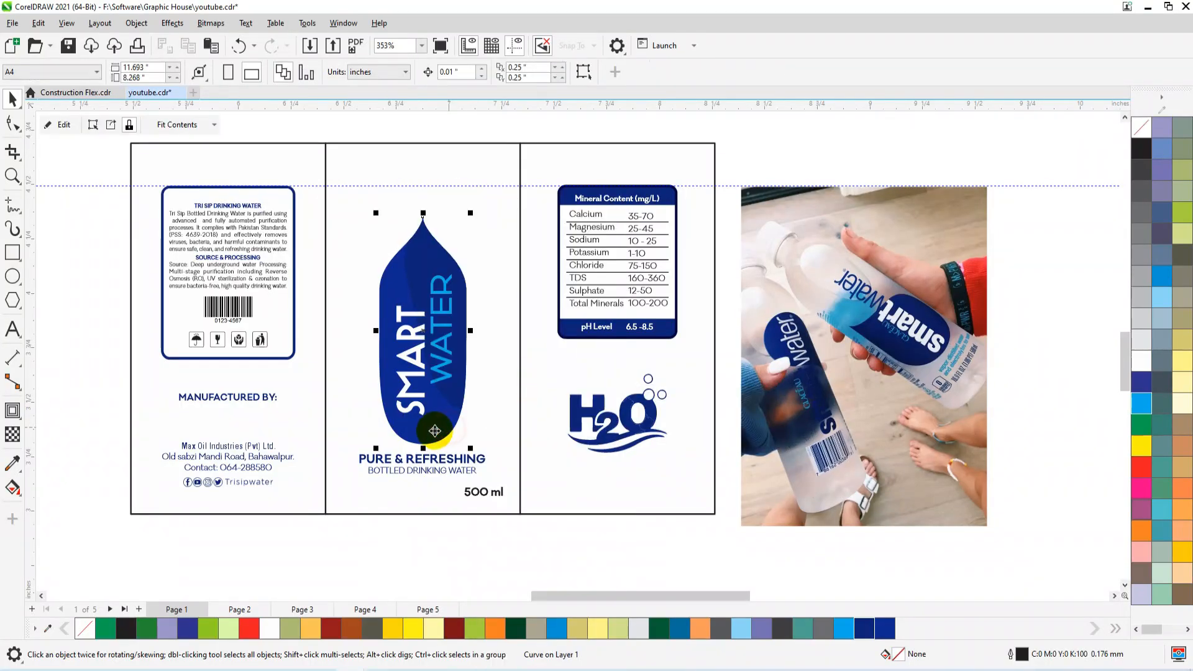
# Enlarge the emblem together with its SMART and WATER text, raise it slightly and centre it horizontally in the middle panel.
pyautogui.click(448, 377)
pyautogui.click(417, 377)
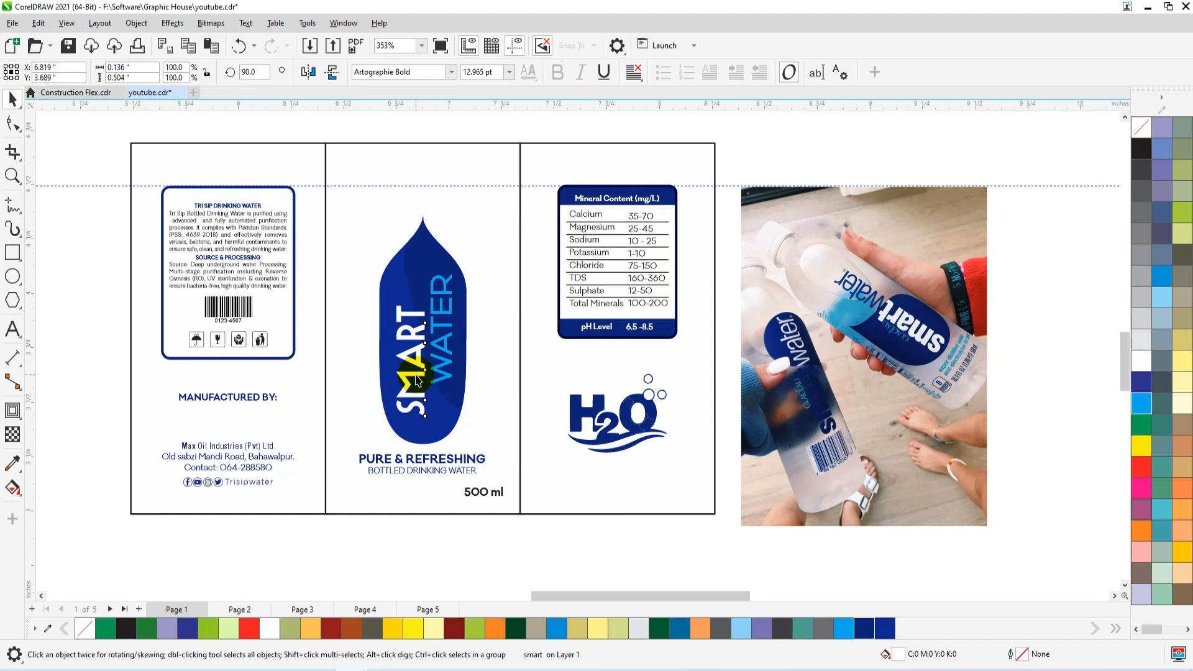
pyautogui.click(416, 375)
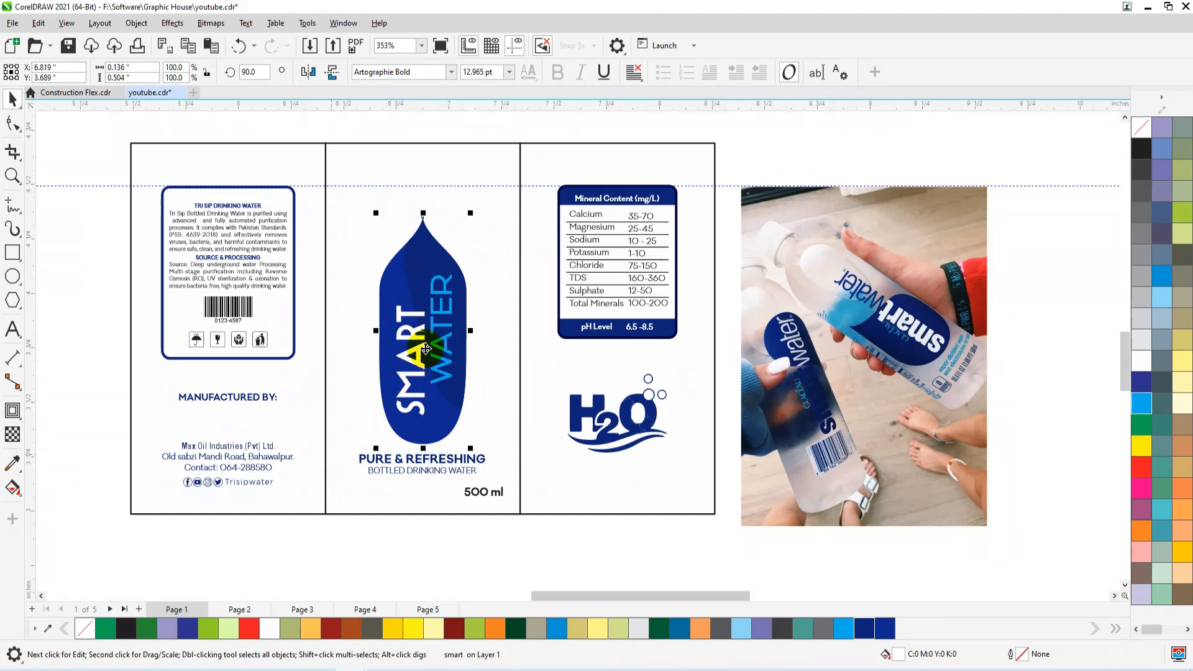
pyautogui.click(422, 343)
pyautogui.keyDown('shift'); pyautogui.moveTo(471, 213); pyautogui.dragTo(482, 196); pyautogui.keyUp('shift')
pyautogui.moveTo(436, 319); pyautogui.dragTo(435, 306)
pyautogui.keyDown('shift'); pyautogui.click(453, 154); pyautogui.keyUp('shift')
pyautogui.press('c')
pyautogui.click(472, 122)
# Move the reference photo farther from the label and duplicate the whole three-panel label, stacking the two versions vertically.
pyautogui.scroll(-1, 516, 406)
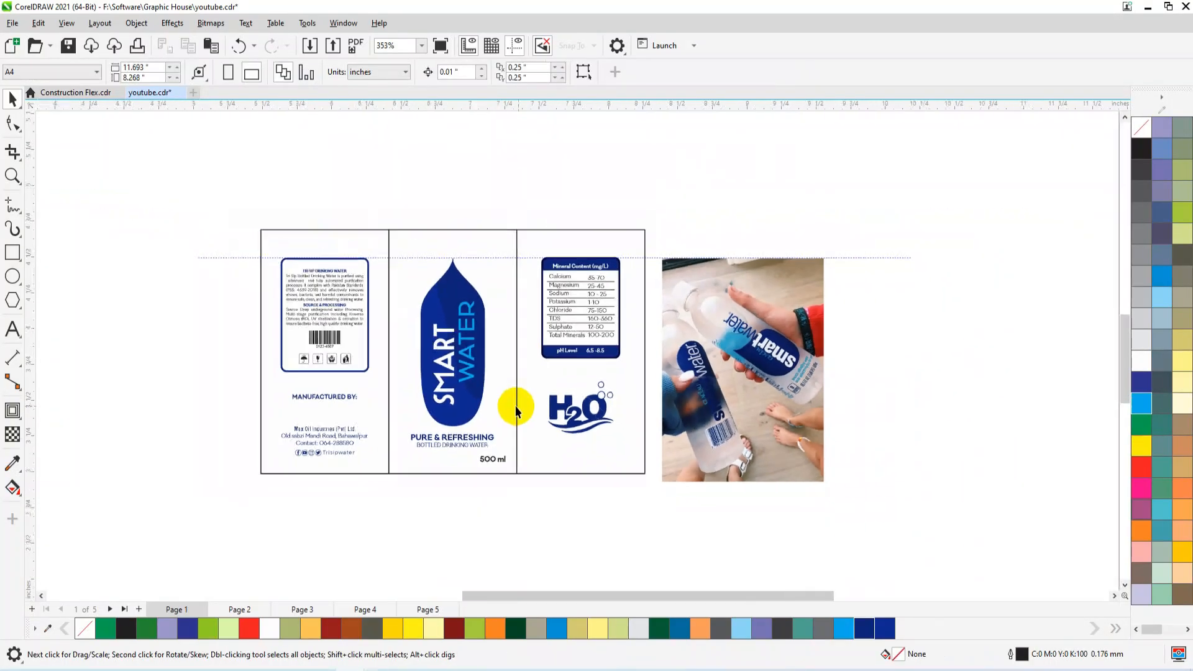
pyautogui.scroll(-1, 515, 407)
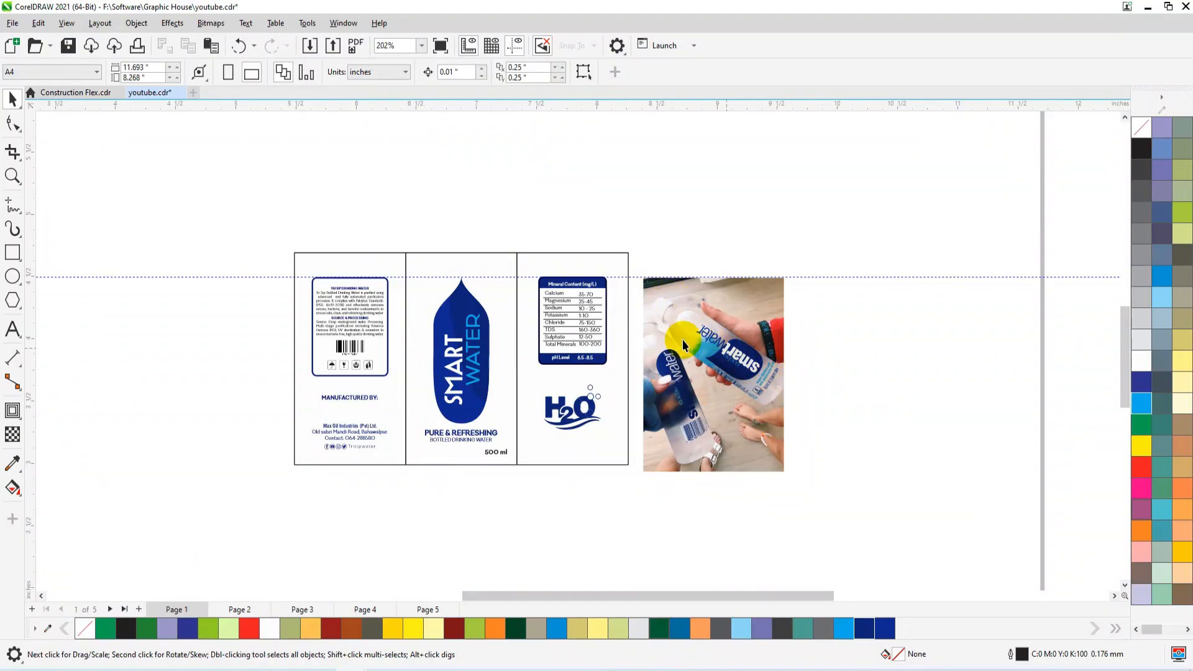
pyautogui.moveTo(721, 360); pyautogui.dragTo(825, 369)
pyautogui.moveTo(685, 231); pyautogui.dragTo(331, 457)
pyautogui.moveTo(254, 467); pyautogui.dragTo(230, 518)
pyautogui.scroll(-1, 443, 375)
pyautogui.moveTo(450, 375); pyautogui.dragTo(434, 197)
pyautogui.moveTo(434, 335); pyautogui.dragTo(436, 390)
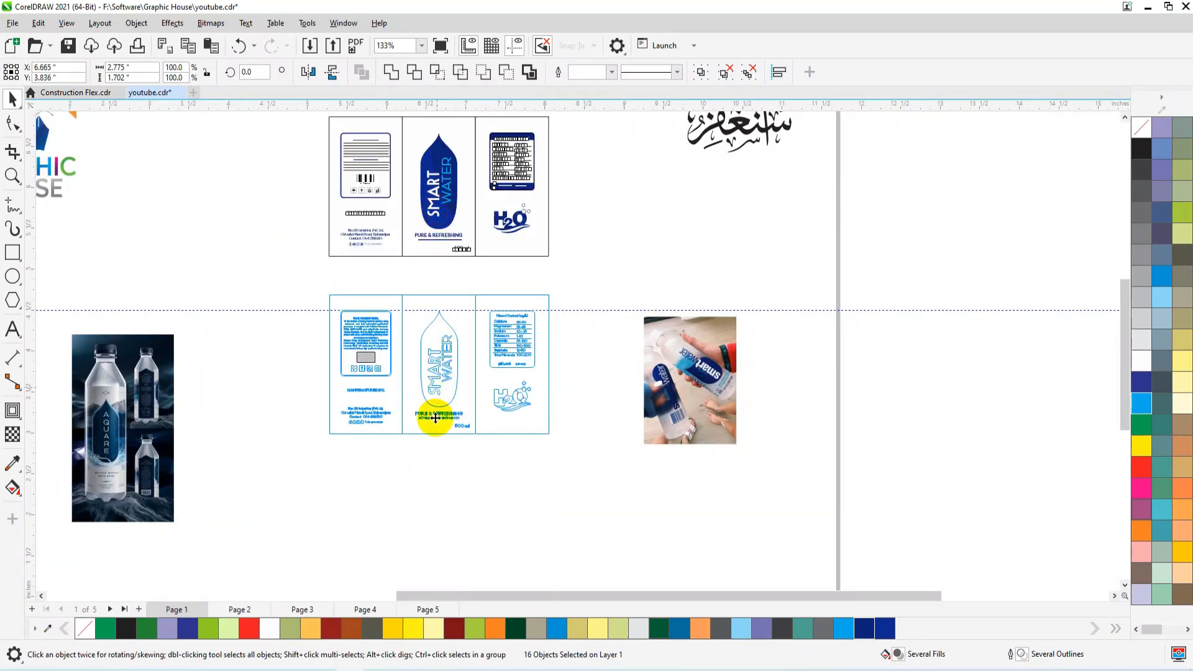
pyautogui.click(482, 499)
# Switch to the Chrome browser and search Google Images for "DROP VECTOR".
pyautogui.hotkey('alt', 'Tab')
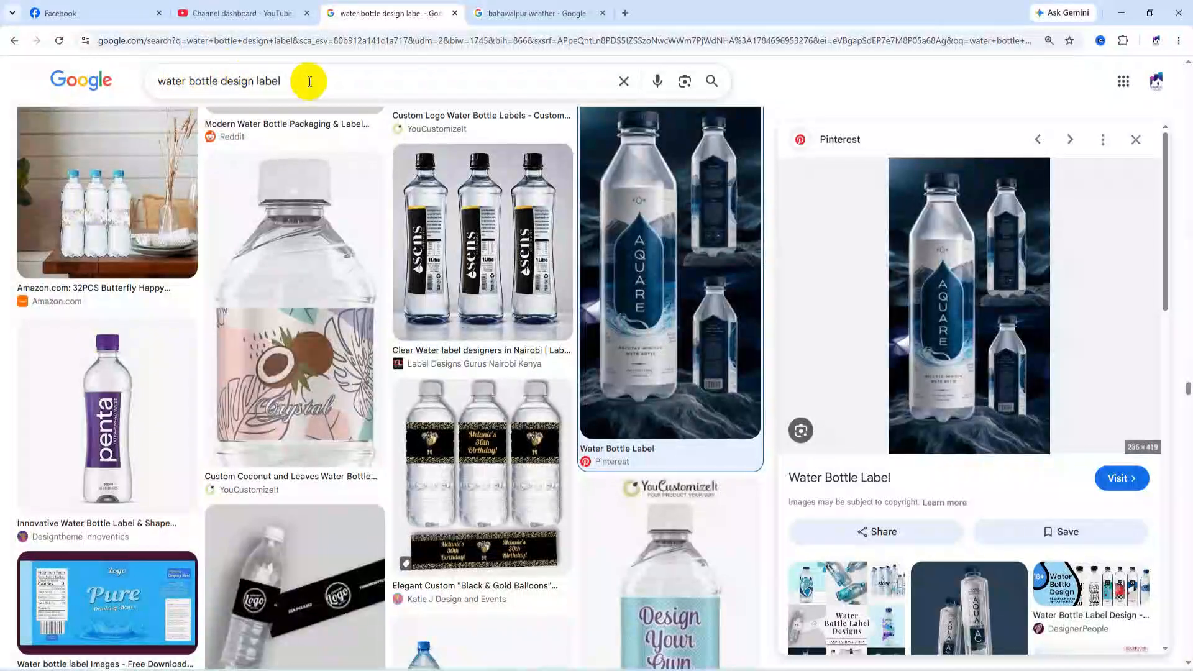
pyautogui.moveTo(279, 81); pyautogui.dragTo(8, 77)
pyautogui.write('DROP VECTOR')
pyautogui.press('Return')
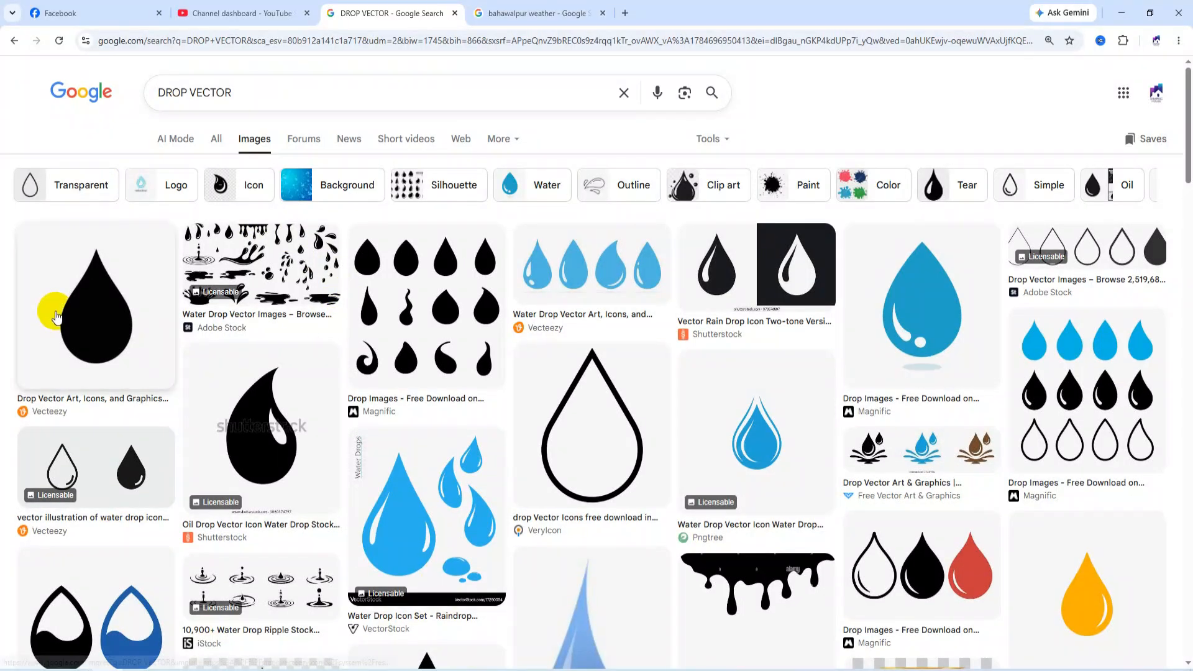
# Copy the black Shutterstock oil drop image and paste it onto the label page in CorelDRAW.
pyautogui.click(283, 416)
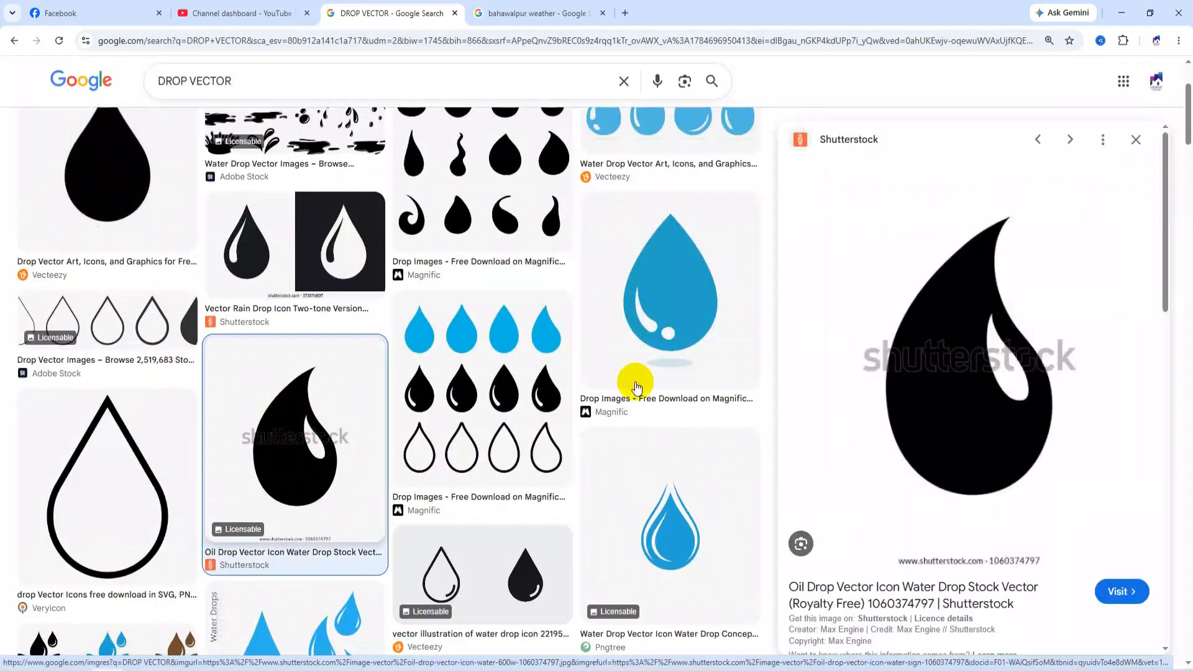
pyautogui.rightClick(1040, 258)
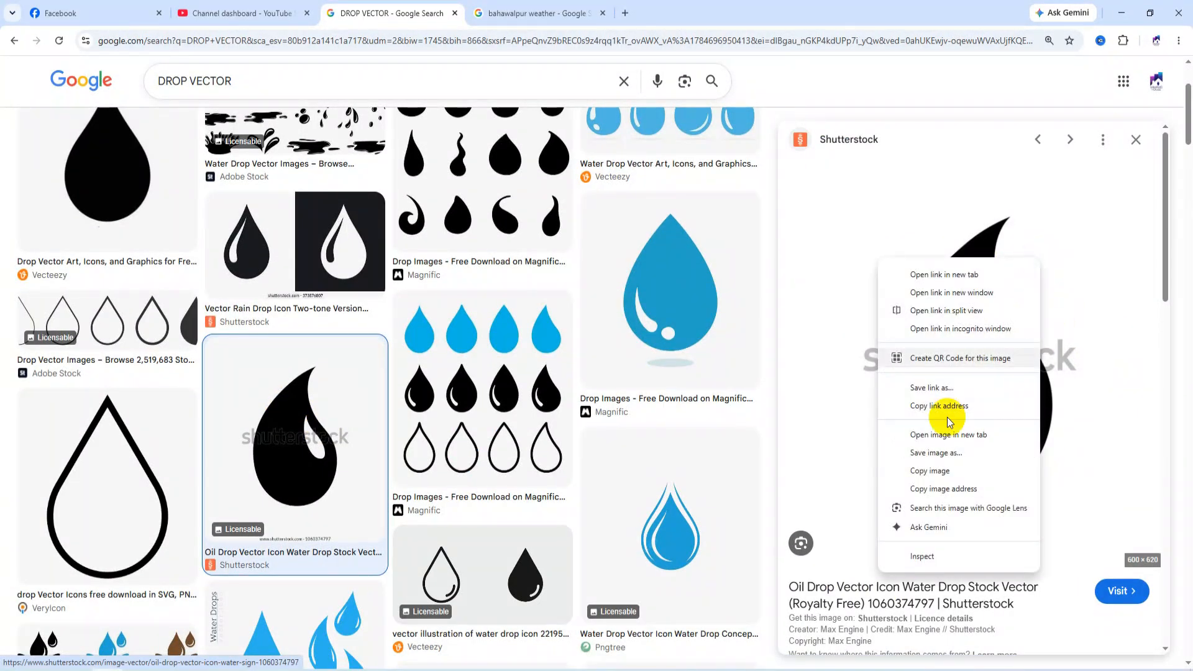
pyautogui.click(939, 473)
pyautogui.hotkey('alt', 'Tab')
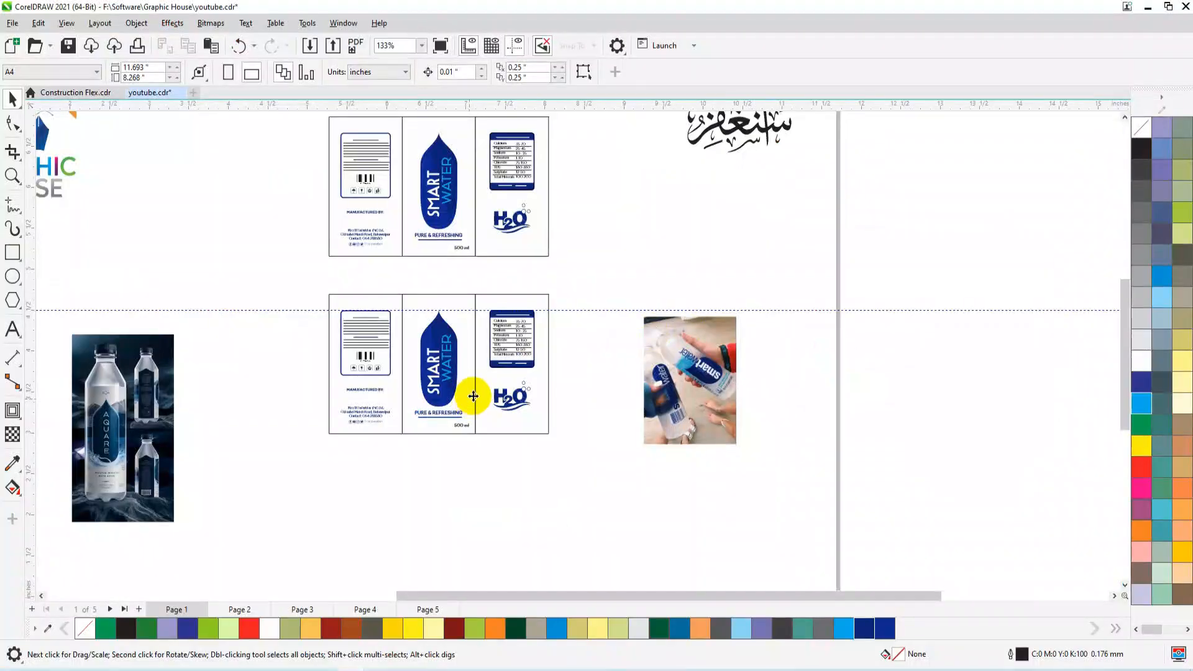
pyautogui.hotkey('ctrl', 'v')
pyautogui.hotkey('shift', 'F4')
# Outline-trace the pasted drop image as a detailed logo, separate the traced group from the original bitmap and delete the bitmap.
pyautogui.click(376, 71)
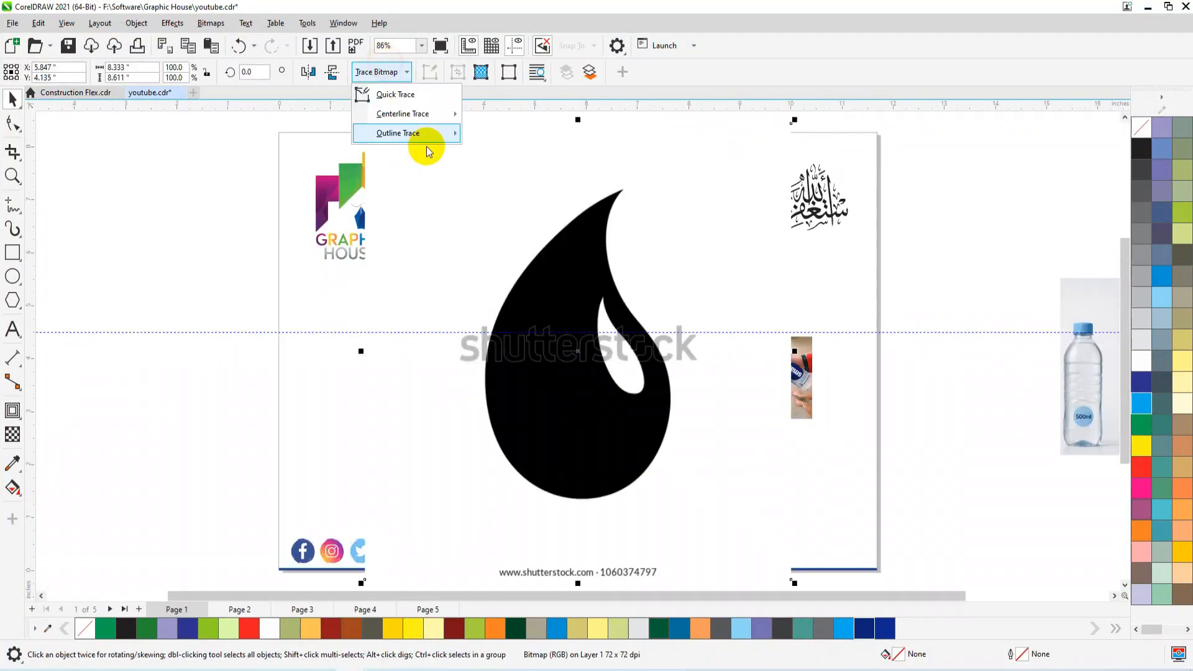
pyautogui.moveTo(429, 133)
pyautogui.click(523, 175)
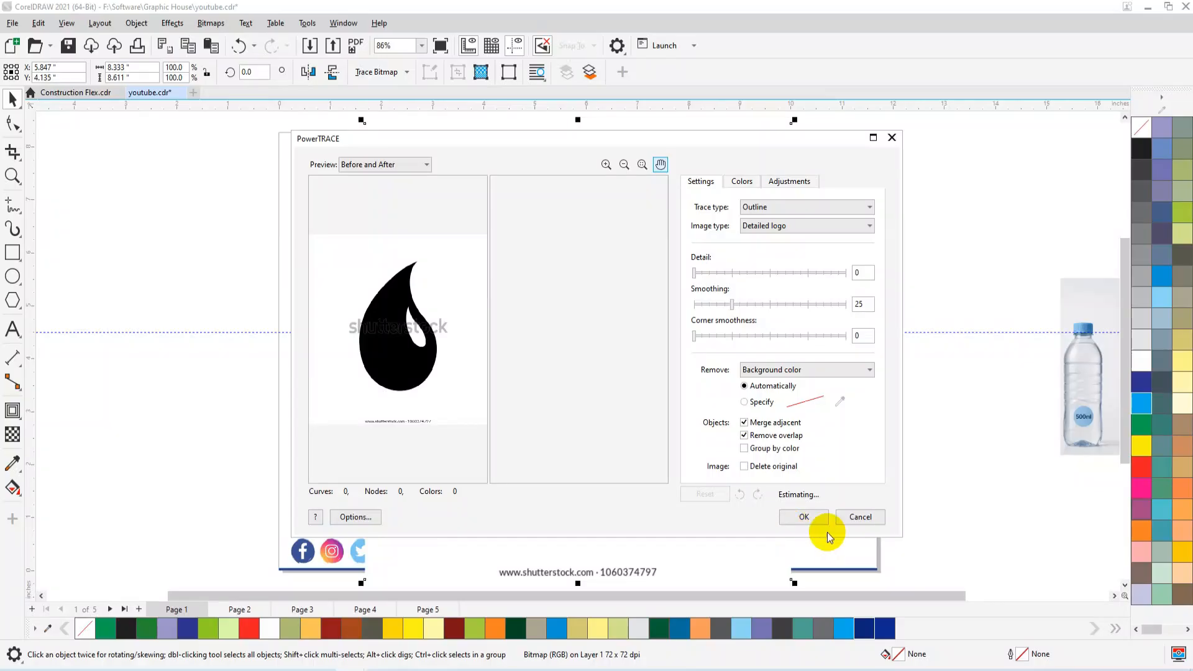
pyautogui.click(804, 517)
pyautogui.scroll(-2, 619, 372)
pyautogui.moveTo(619, 367); pyautogui.dragTo(845, 463)
pyautogui.press('Delete')
pyautogui.click(774, 481)
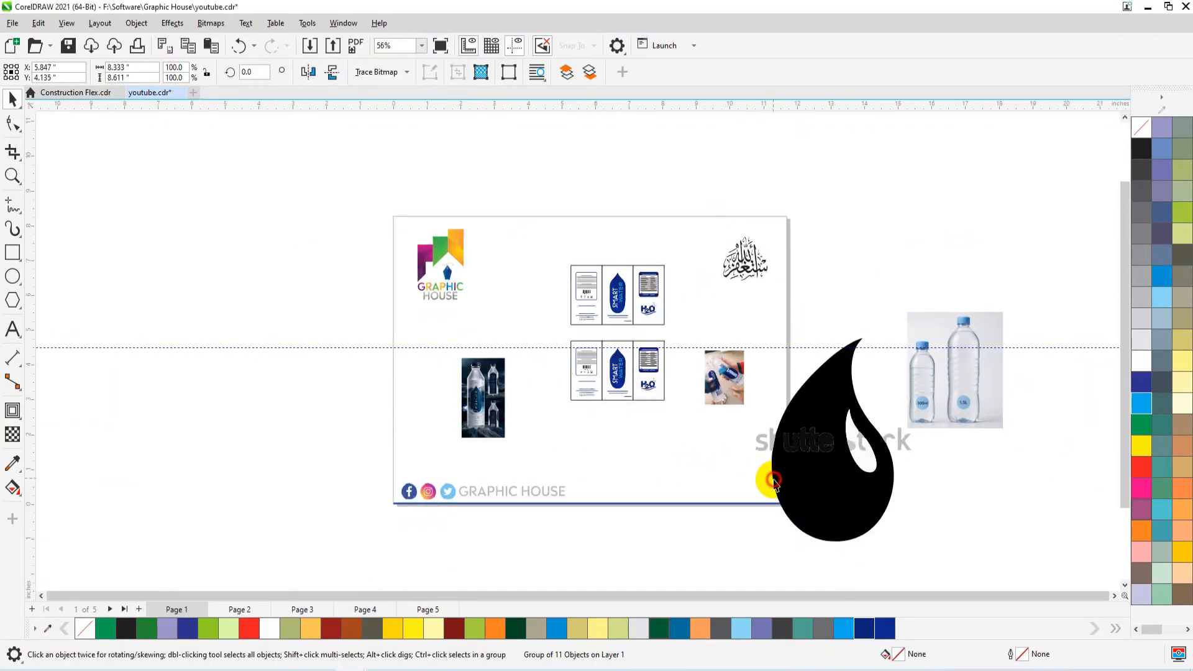
pyautogui.scroll(-3, 763, 387)
pyautogui.click(817, 495)
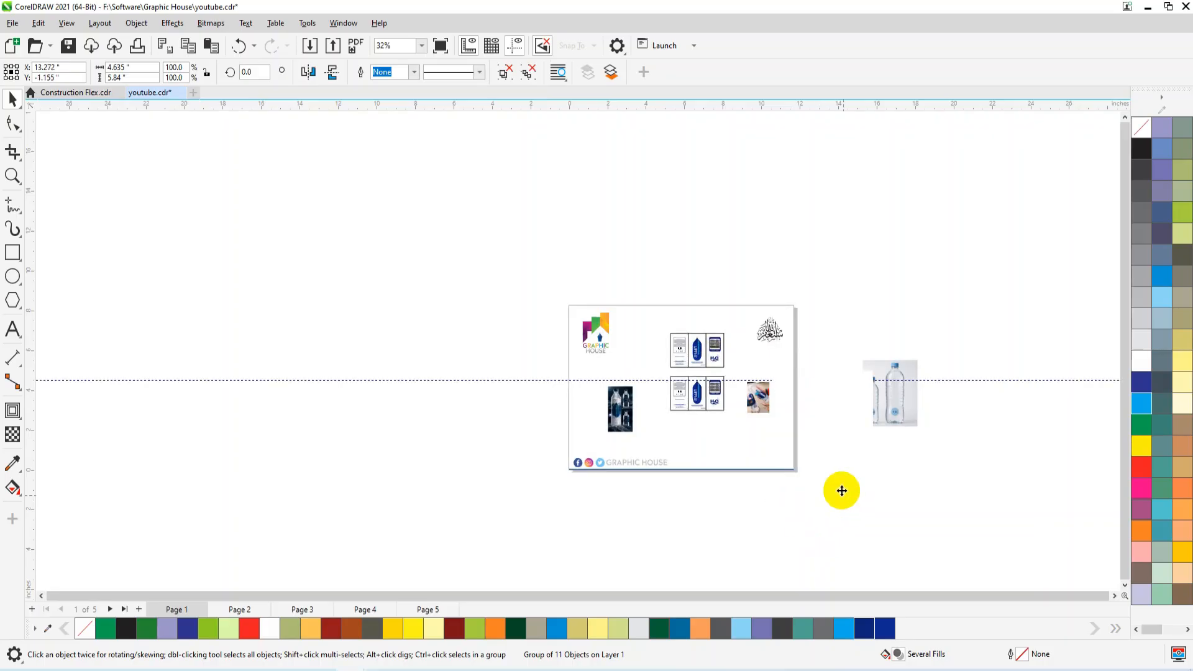
# Ungroup the traced drop and delete the Shutterstock watermark letters outside it and the white pieces in its highlight.
pyautogui.hotkey('shift', 'F2')
pyautogui.click(503, 70)
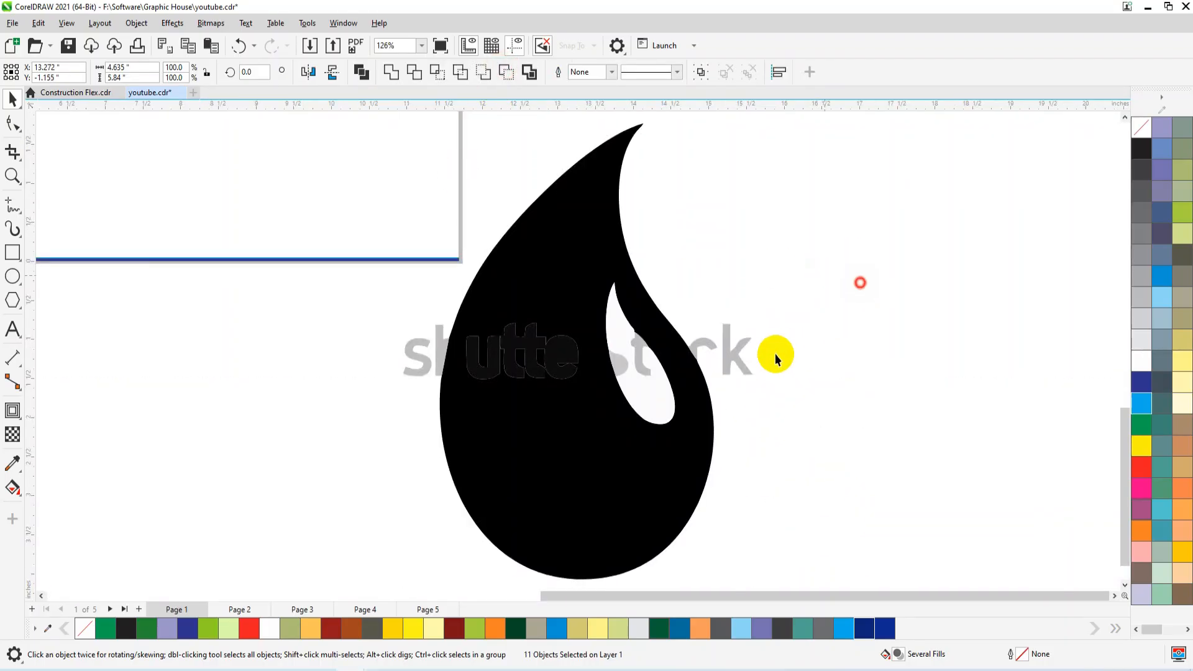
pyautogui.press('Escape')
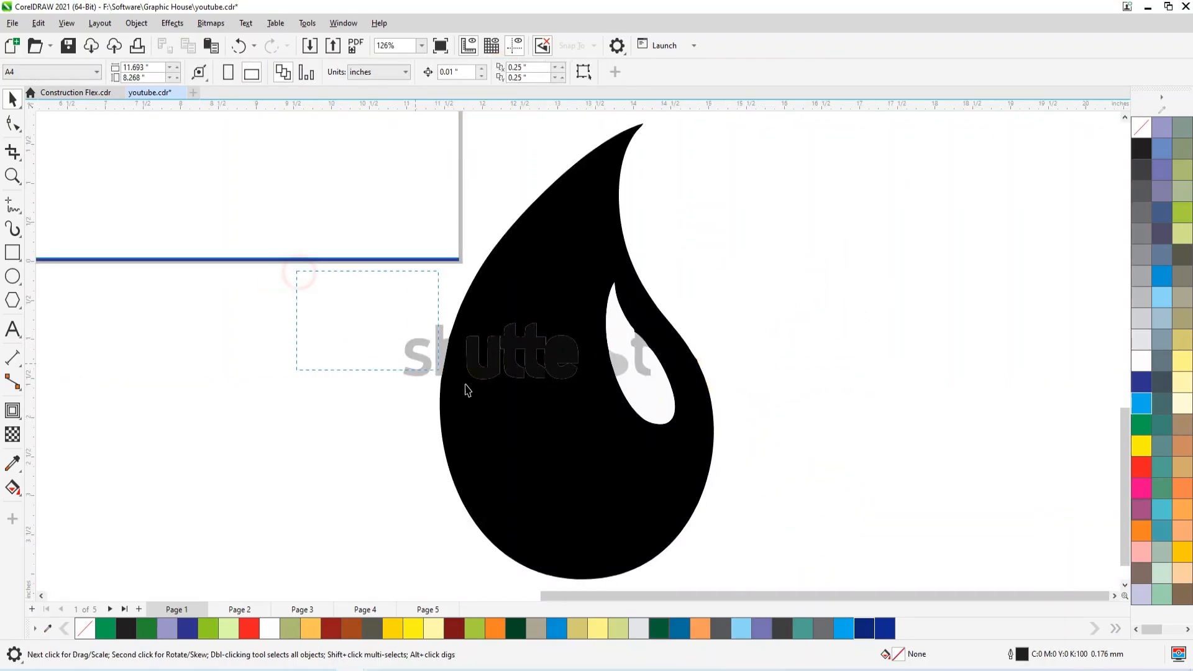
pyautogui.press('Delete')
pyautogui.click(643, 370)
pyautogui.moveTo(781, 262); pyautogui.dragTo(597, 464)
pyautogui.press('Delete')
# Delete all nodes of the inner highlight cut-out so the drop becomes solid there.
pyautogui.click(671, 434)
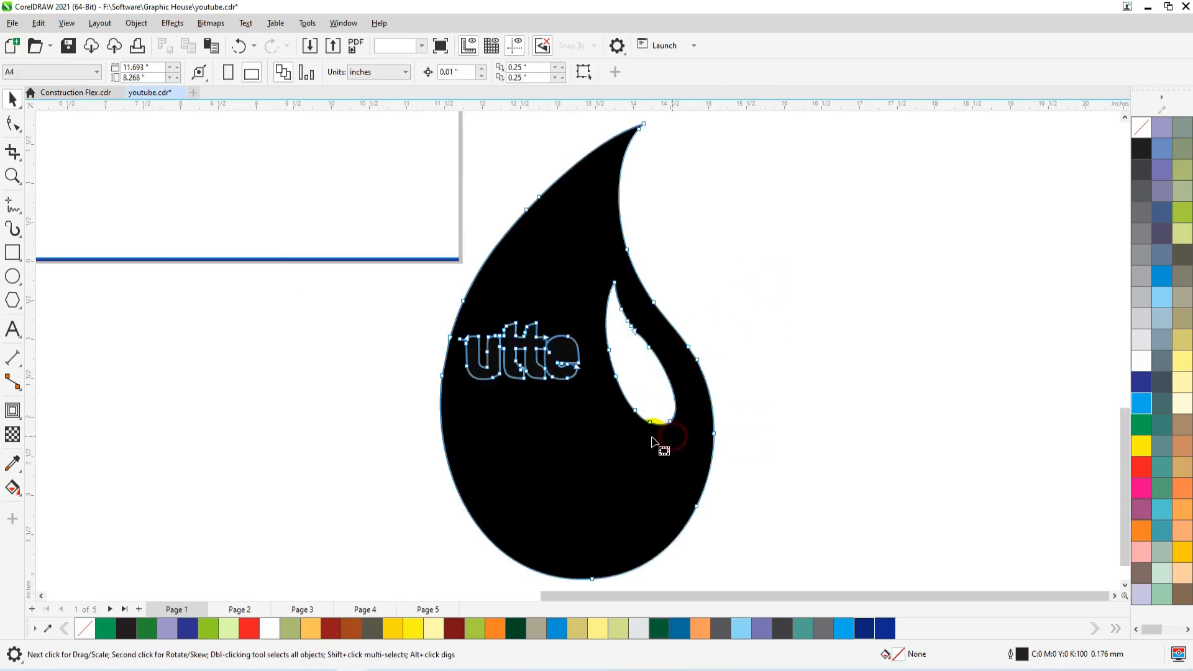
pyautogui.press('F10')
pyautogui.moveTo(681, 401); pyautogui.dragTo(682, 402)
pyautogui.press('Delete')
pyautogui.moveTo(657, 334); pyautogui.dragTo(621, 367)
pyautogui.press('Delete')
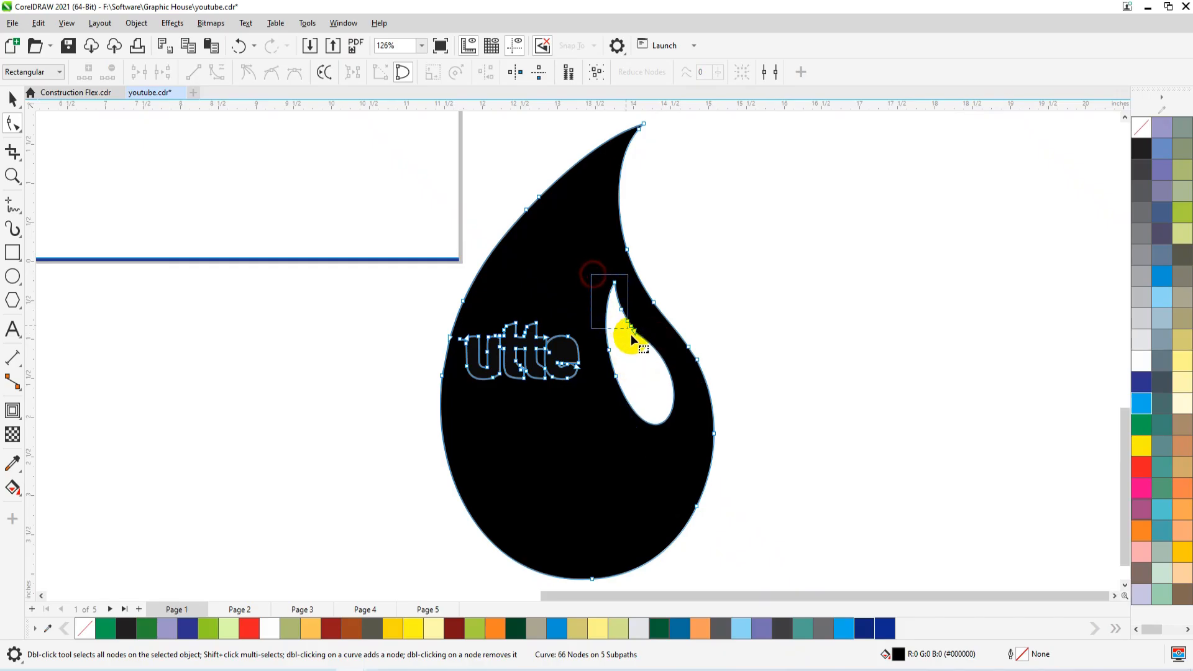
pyautogui.press('Delete')
pyautogui.press('Delete')
pyautogui.moveTo(598, 338); pyautogui.dragTo(628, 396)
pyautogui.press('Delete')
pyautogui.press('Delete')
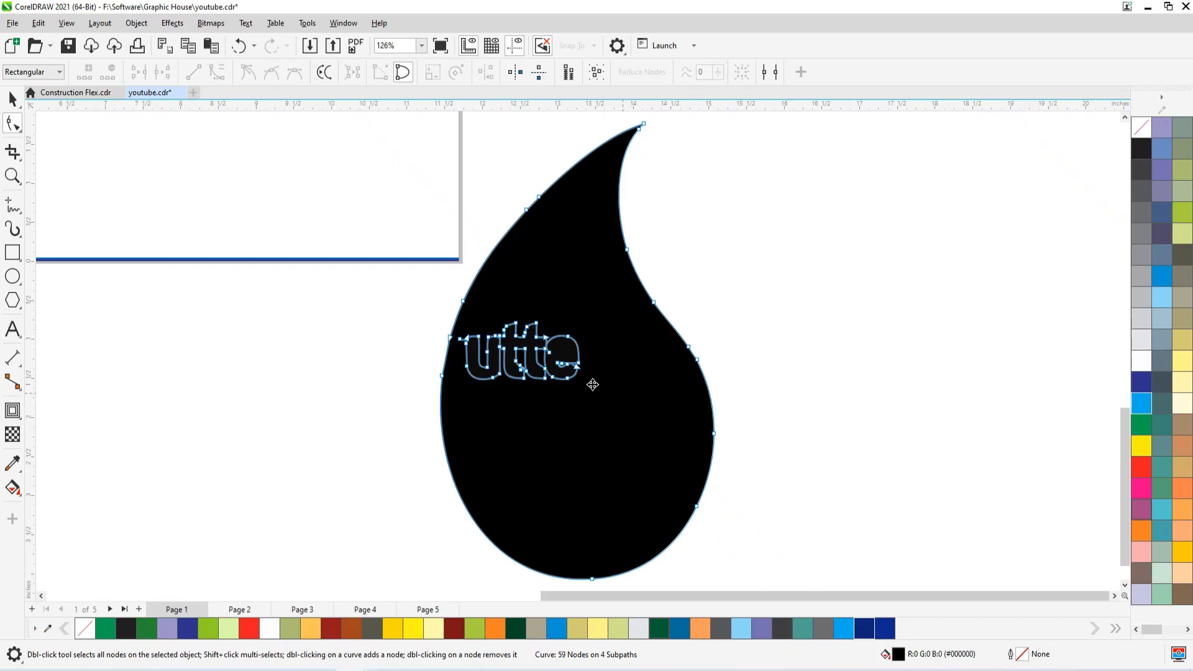
pyautogui.press('space')
# Fill the drop and its leftover watermark letters with 90% black.
pyautogui.scroll(-4, 570, 404)
pyautogui.click(1139, 166)
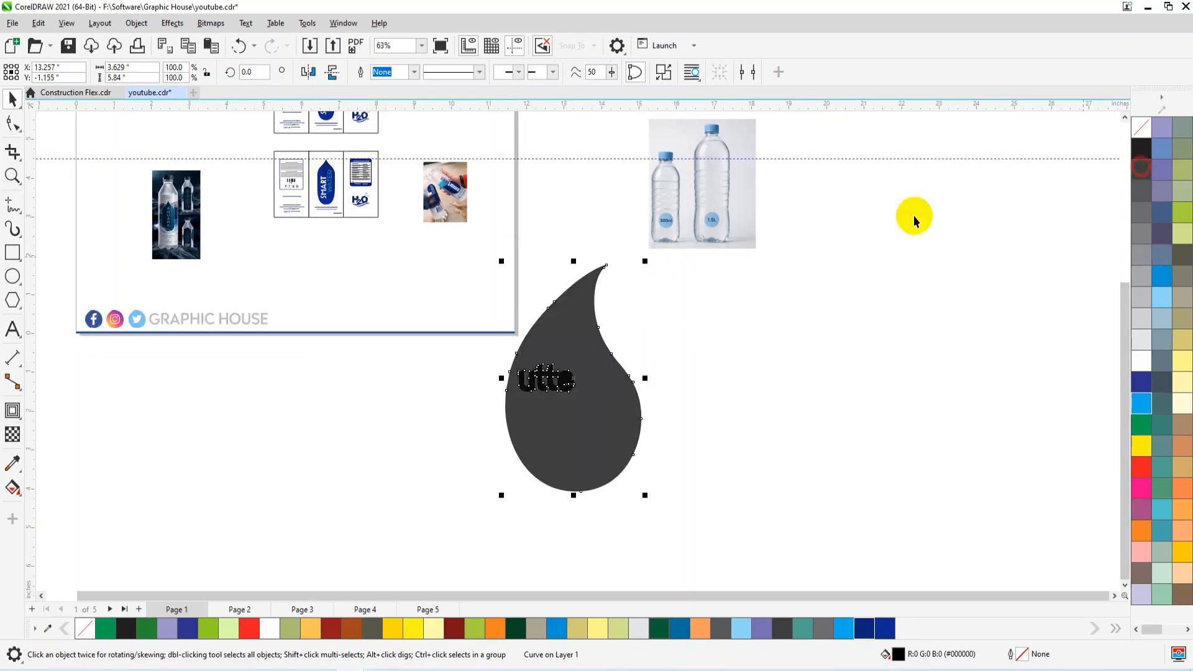
pyautogui.moveTo(465, 459); pyautogui.dragTo(449, 458)
pyautogui.moveTo(799, 327); pyautogui.dragTo(524, 421)
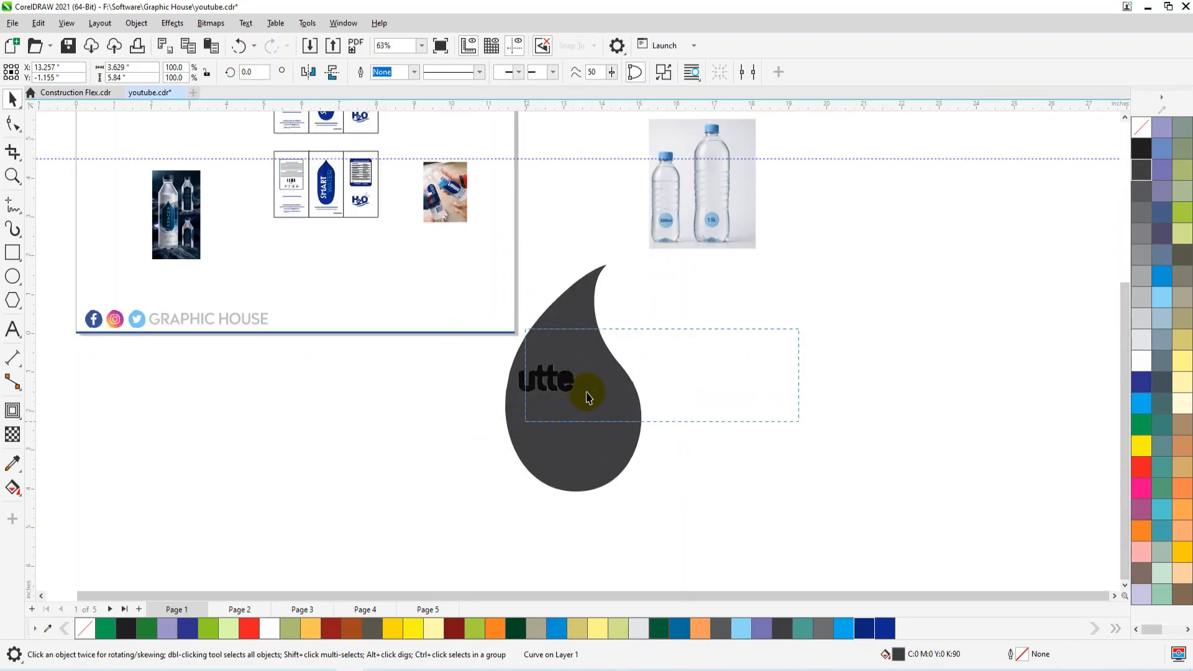
pyautogui.click(1147, 169)
# Group the drop pieces, shrink the group to about 1.11 by 1.78 inches and place it below the second label.
pyautogui.hotkey('ctrl', 'g')
pyautogui.moveTo(645, 260); pyautogui.dragTo(545, 424)
pyautogui.moveTo(516, 461); pyautogui.dragTo(395, 280)
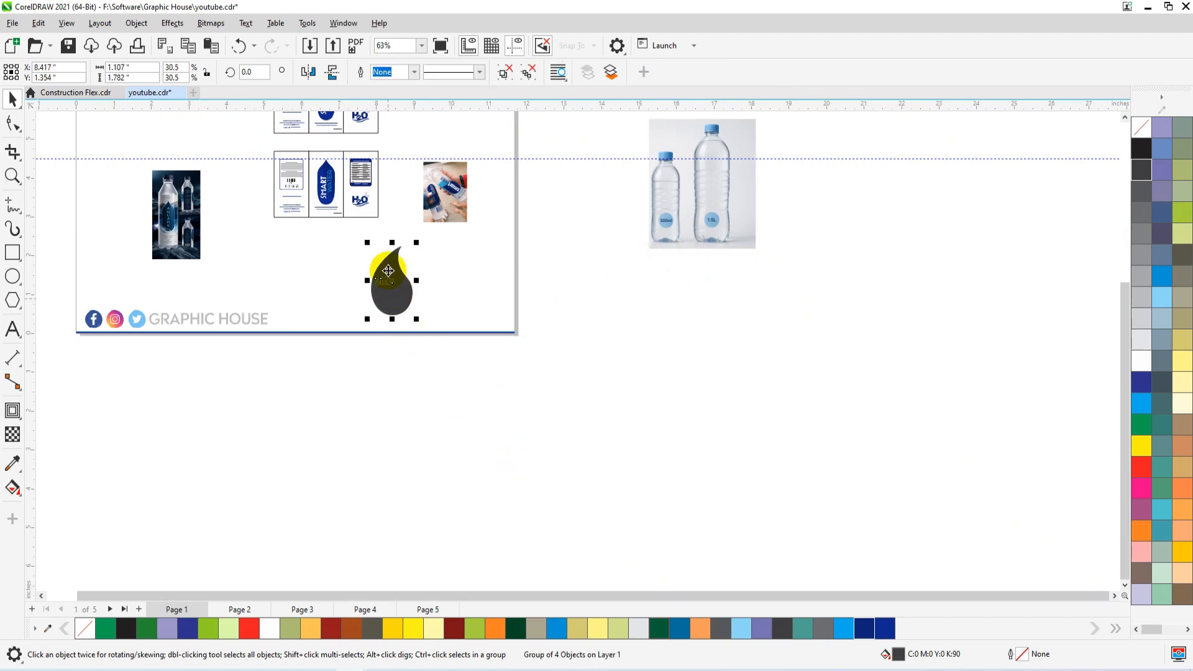
# Convert the grouped drop to a 600 dpi RGB bitmap with anti-aliasing and a transparent background.
pyautogui.hotkey('shift', 'F2')
pyautogui.click(214, 24)
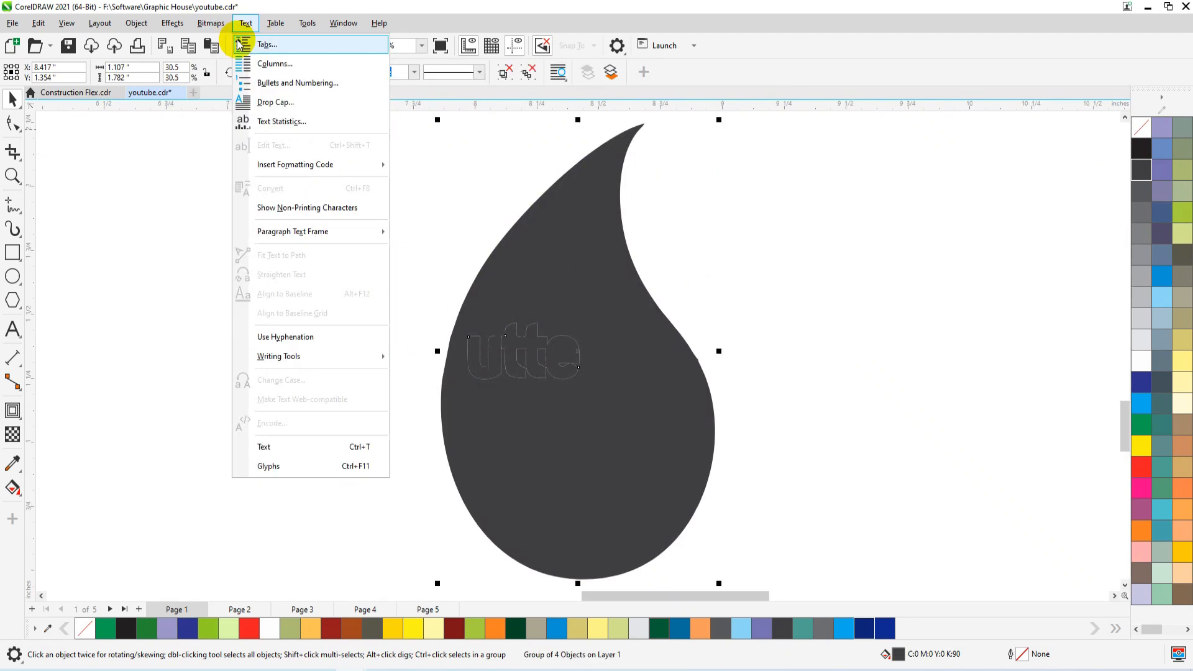
pyautogui.click(230, 48)
pyautogui.moveTo(584, 245); pyautogui.dragTo(748, 190)
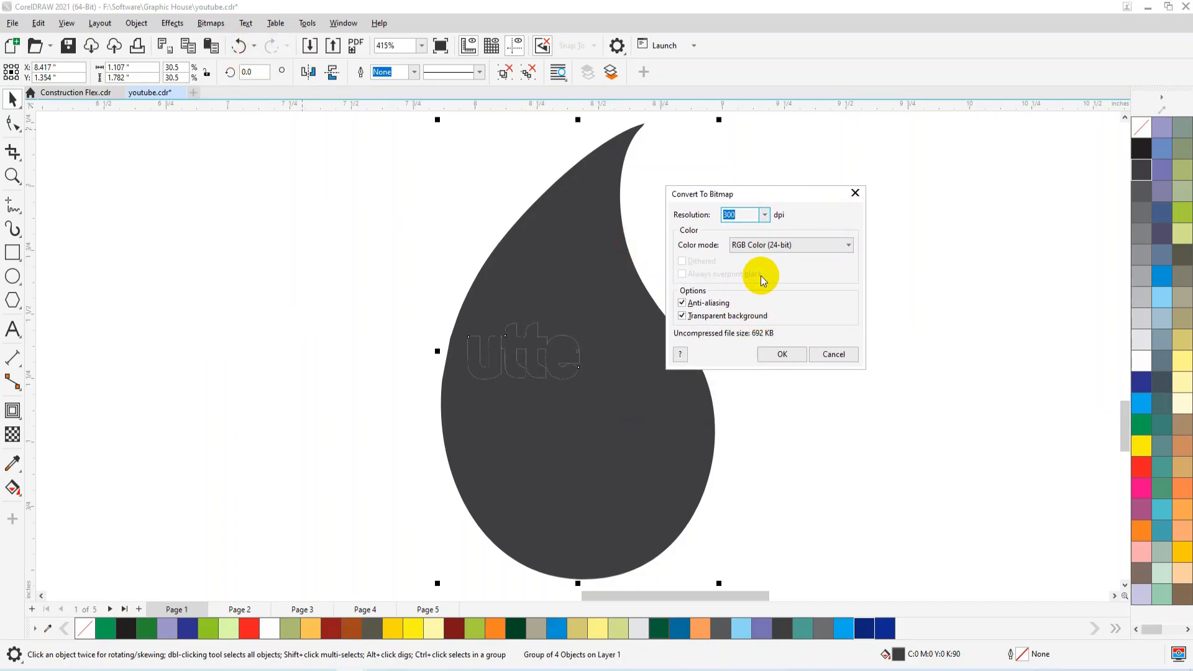
pyautogui.doubleClick(743, 215)
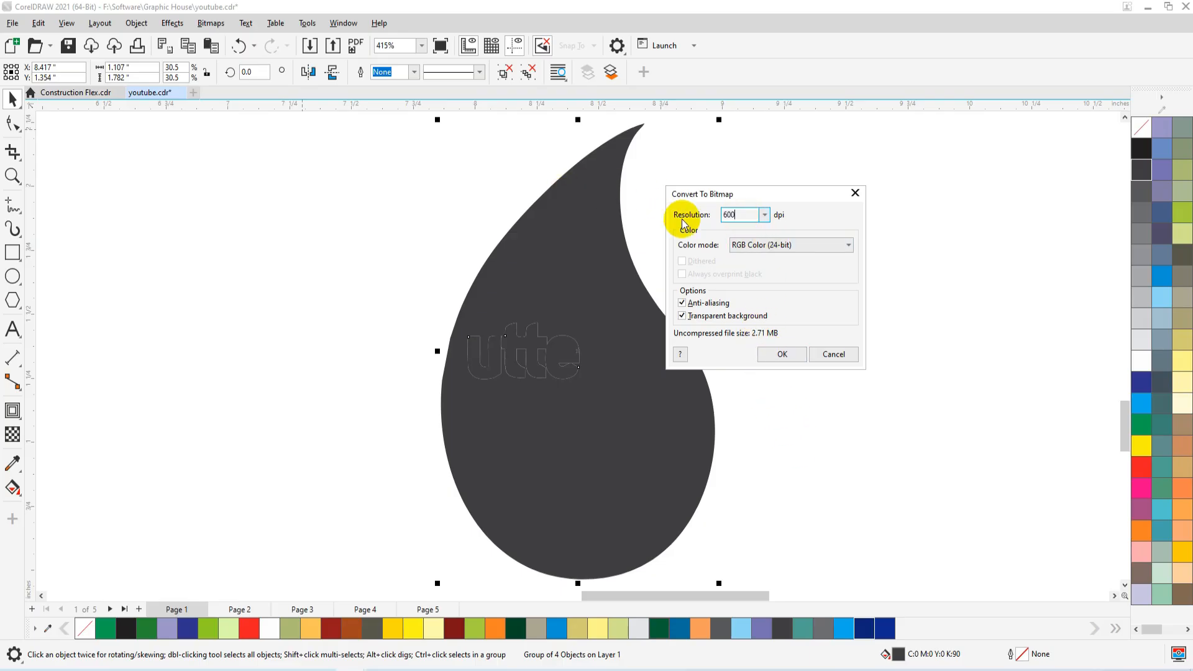
pyautogui.click(765, 349)
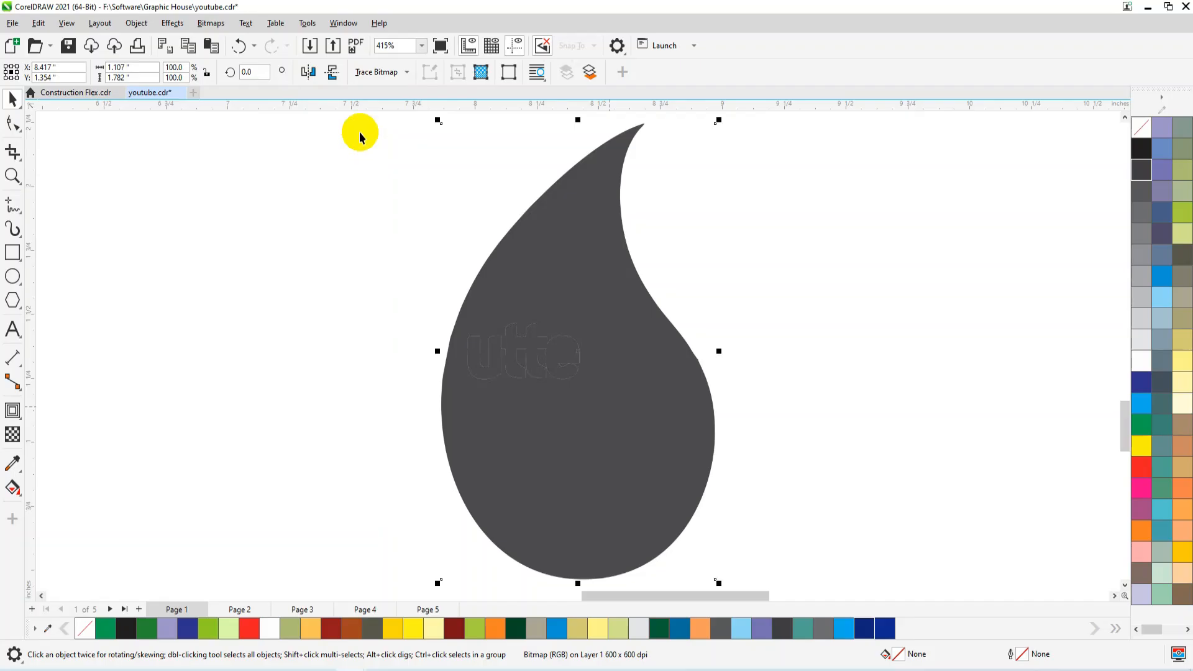
# Outline-trace the drop bitmap as a detailed logo, move the clean traced curve aside and delete the bitmap.
pyautogui.click(378, 72)
pyautogui.moveTo(445, 133)
pyautogui.click(497, 174)
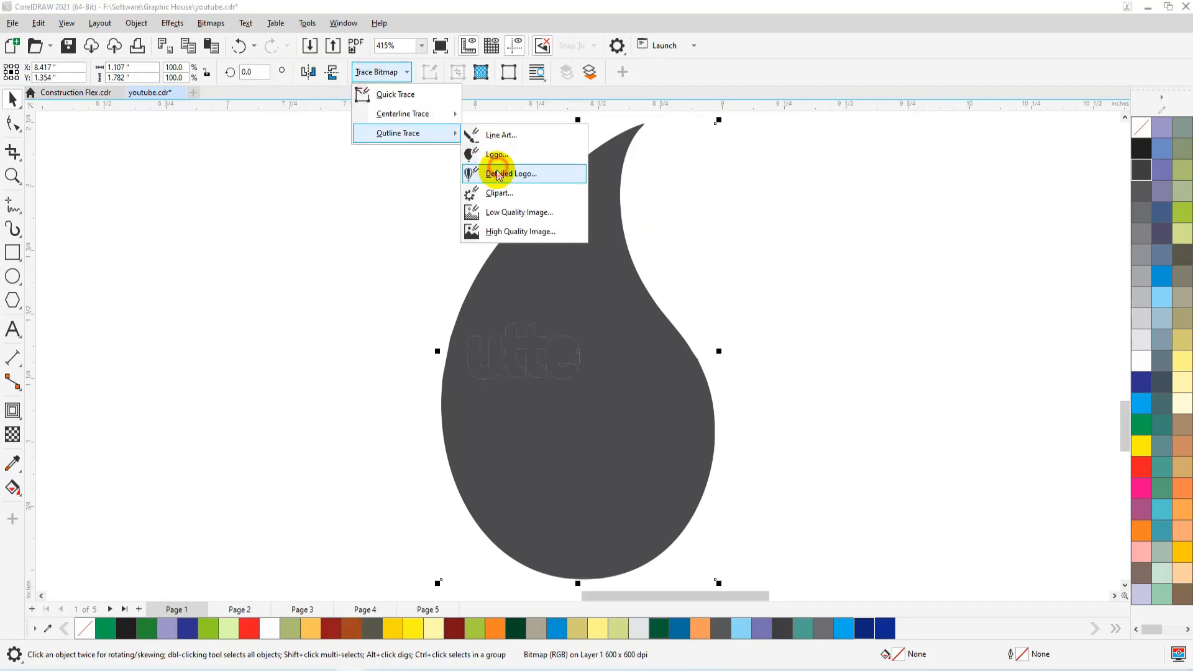
pyautogui.click(805, 517)
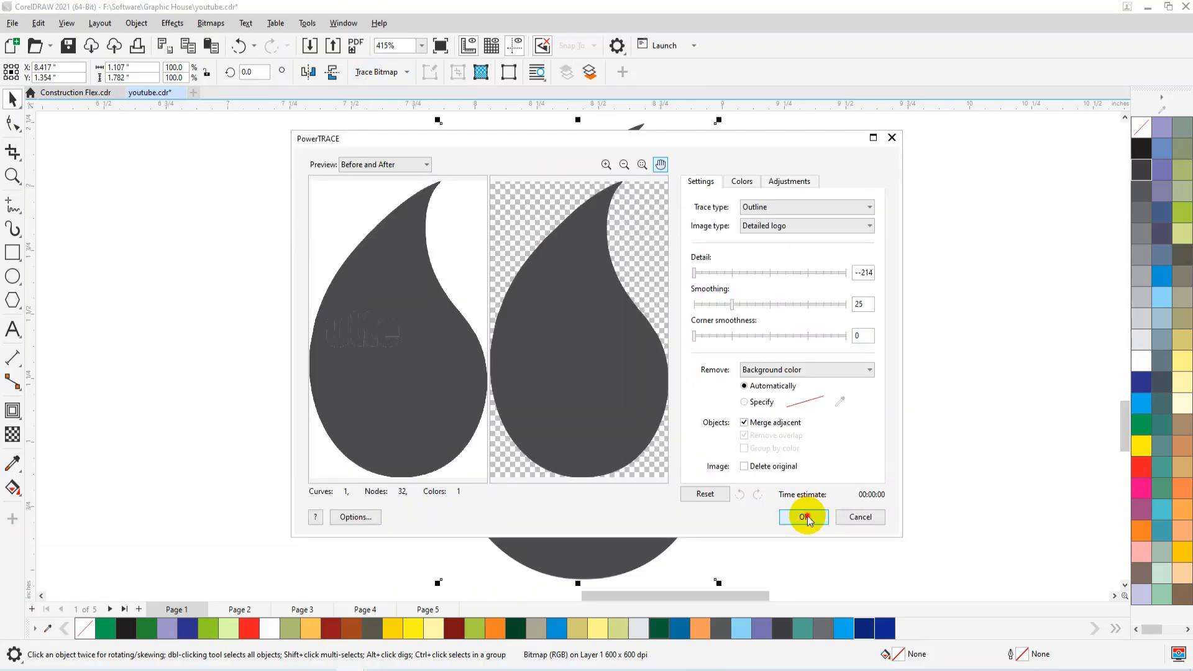
pyautogui.scroll(-3, 593, 400)
pyautogui.moveTo(597, 404)
pyautogui.mouseDown()
pyautogui.moveTo(333, 404)
pyautogui.moveTo(340, 353)
pyautogui.mouseUp()
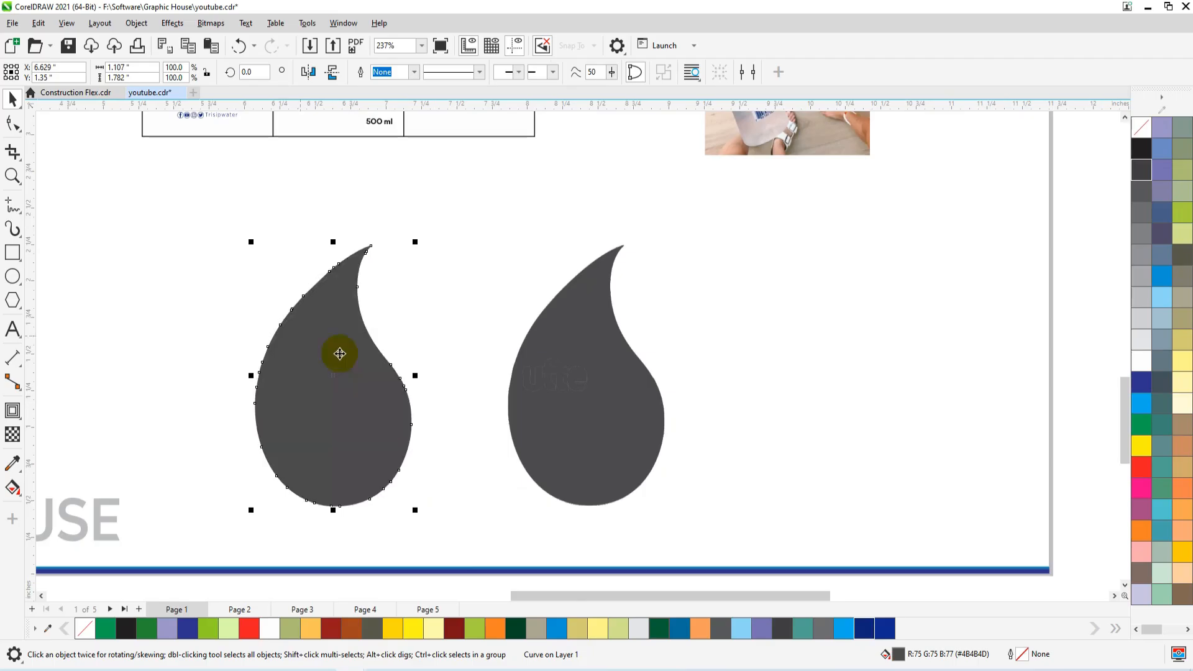
pyautogui.scroll(3, 310, 390)
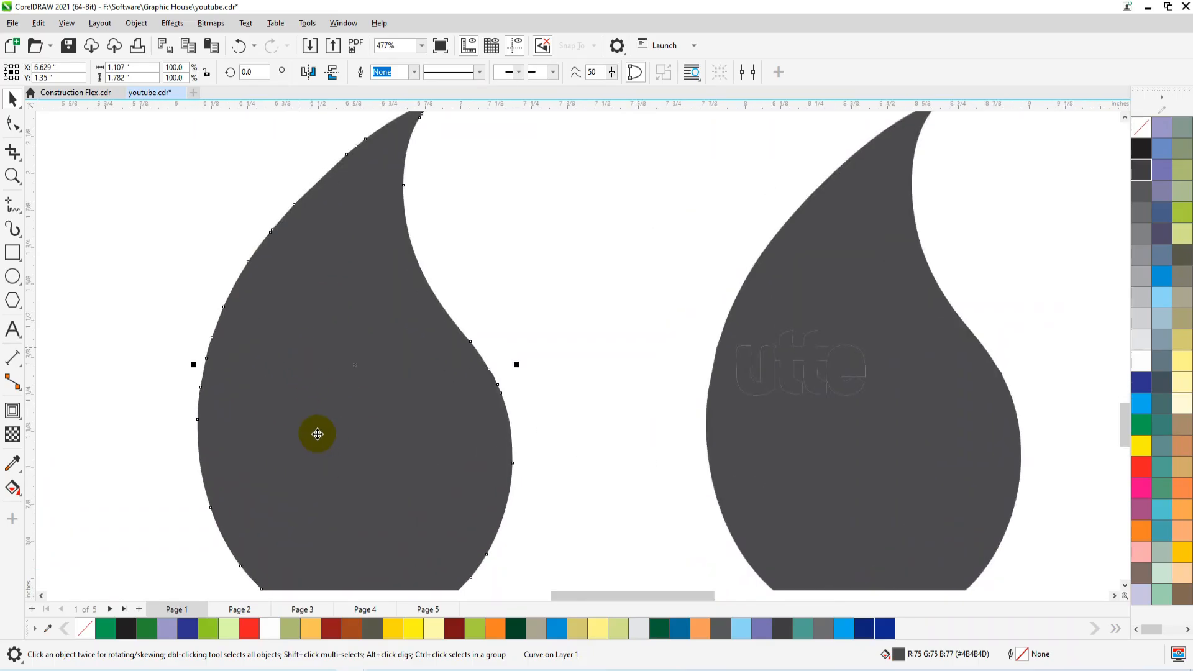
pyautogui.scroll(2, 792, 380)
pyautogui.scroll(-4, 833, 337)
pyautogui.click(876, 449)
pyautogui.press('Delete')
# Bring the traced drop up beside the second label and move the old SMART WATER emblem out of its middle panel.
pyautogui.scroll(-7, 479, 540)
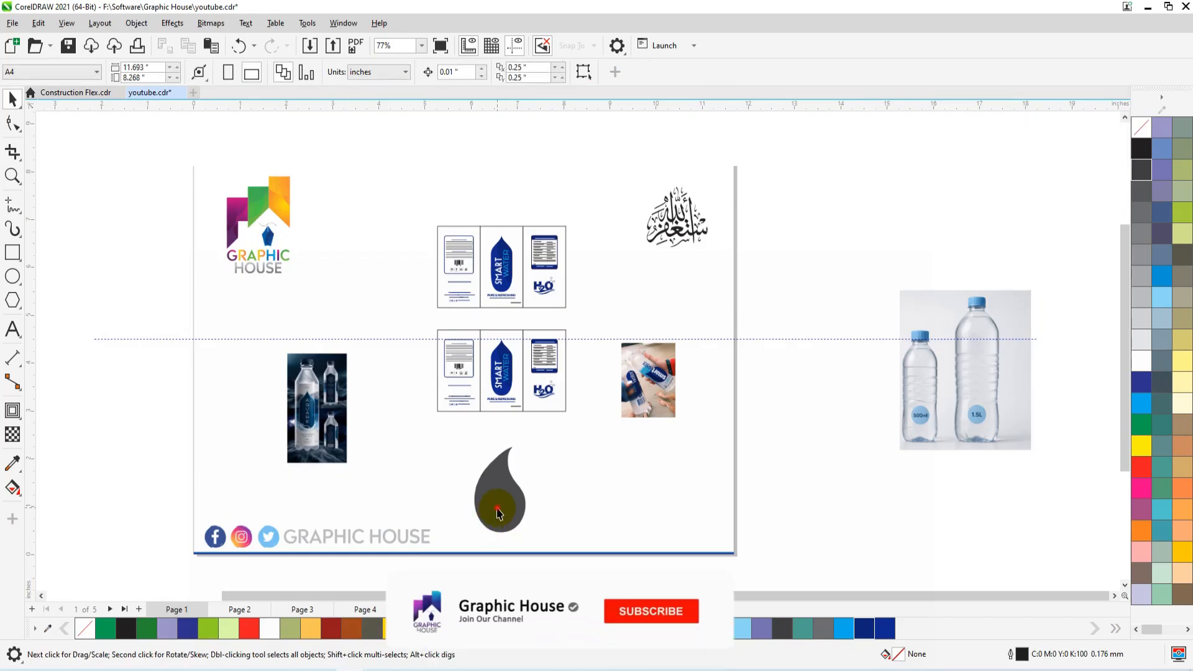
pyautogui.moveTo(497, 506); pyautogui.dragTo(559, 432)
pyautogui.press('F2')
pyautogui.moveTo(671, 293); pyautogui.dragTo(447, 496)
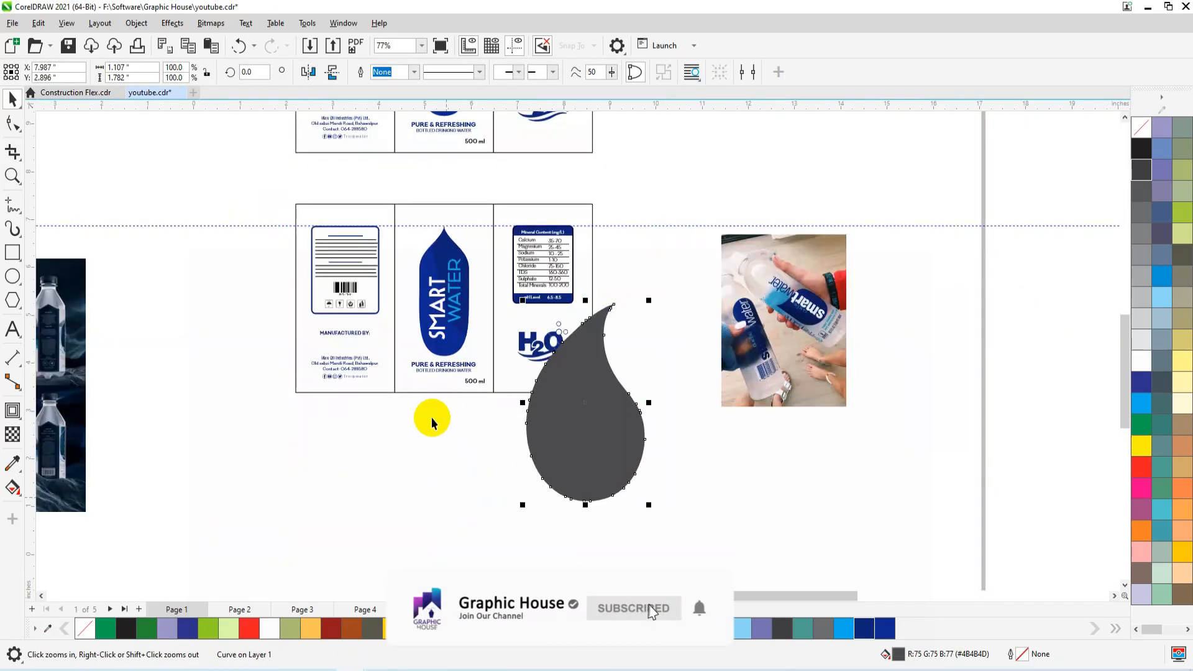
pyautogui.moveTo(453, 273); pyautogui.dragTo(341, 500)
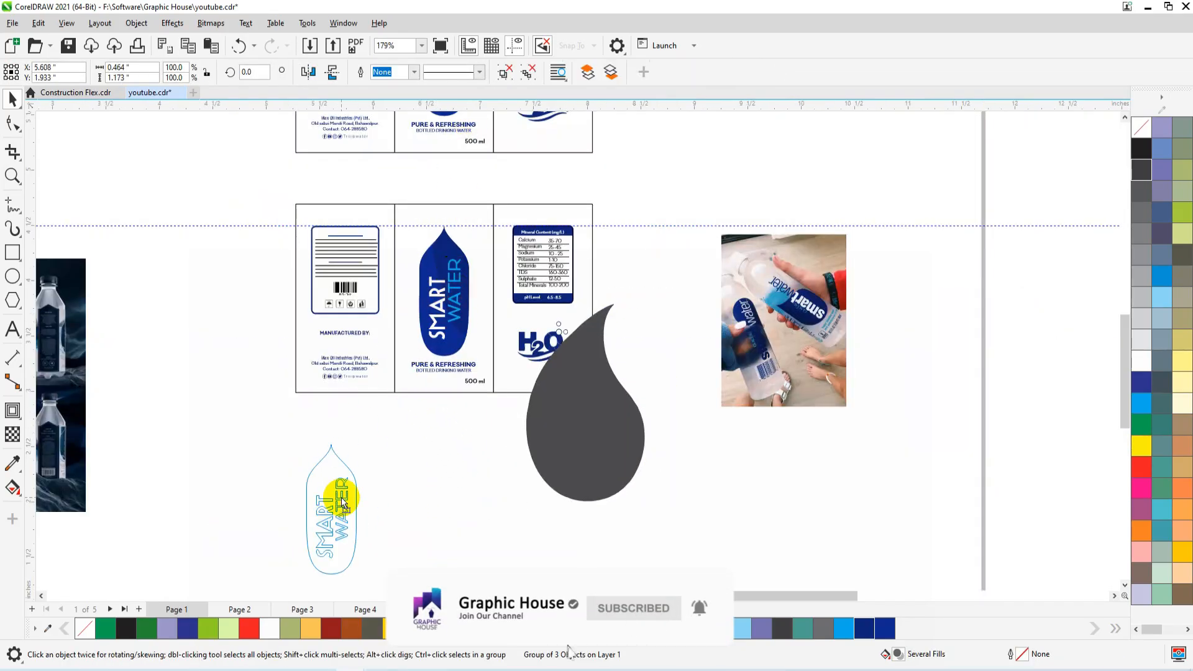
# Fill the drop with blue #102996 and fit it centred in the middle panel at about 0.76 by 1.23 inches.
pyautogui.moveTo(597, 444); pyautogui.dragTo(556, 471)
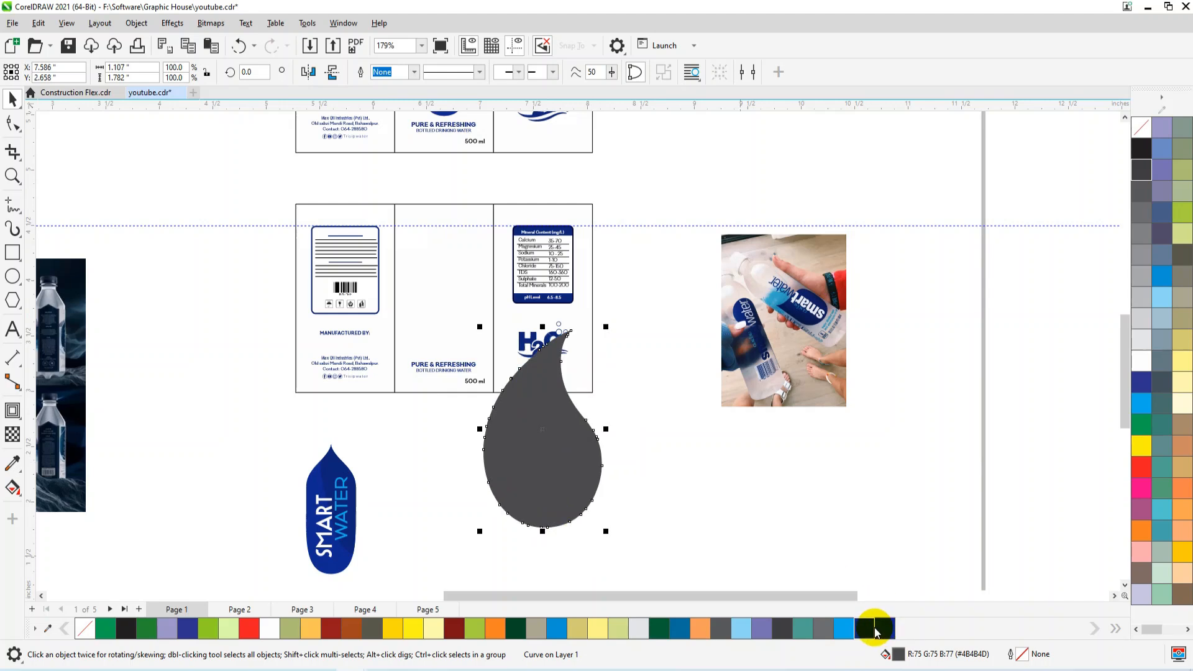
pyautogui.click(876, 631)
pyautogui.moveTo(514, 434); pyautogui.dragTo(437, 418)
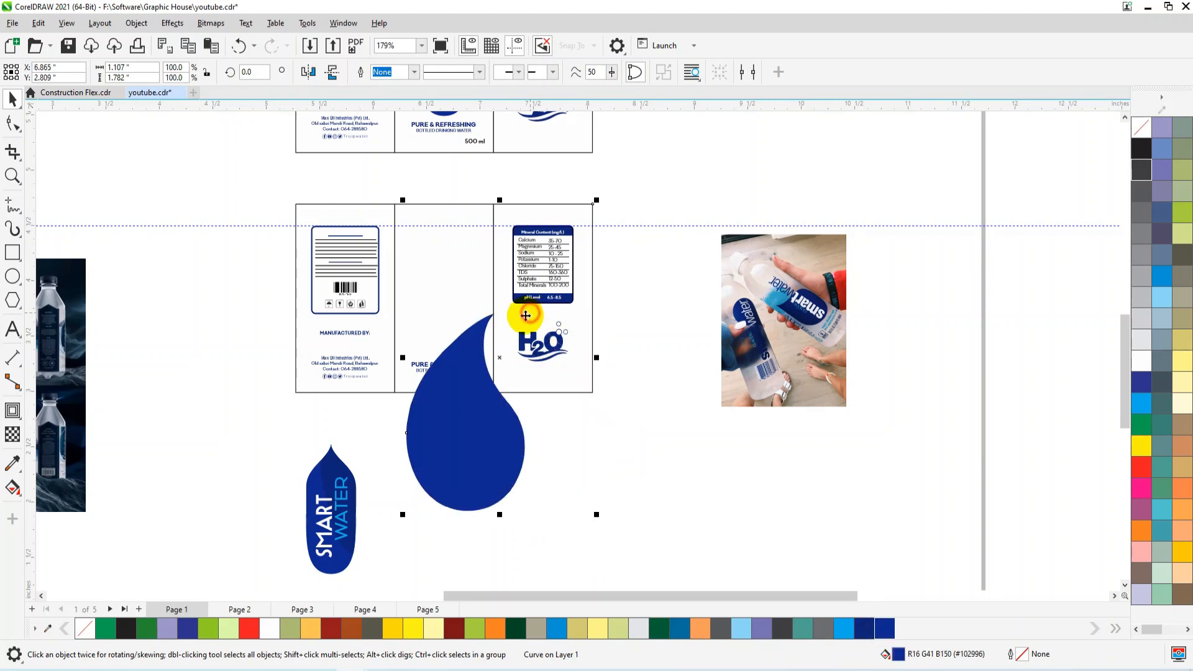
pyautogui.keyDown('shift'); pyautogui.click(525, 315); pyautogui.keyUp('shift')
pyautogui.click(502, 460)
pyautogui.moveTo(528, 310); pyautogui.dragTo(490, 373)
pyautogui.keyDown('shift'); pyautogui.click(441, 287); pyautogui.keyUp('shift')
pyautogui.press('c')
pyautogui.press('e')
pyautogui.moveTo(455, 333); pyautogui.dragTo(458, 330)
pyautogui.click(458, 329)
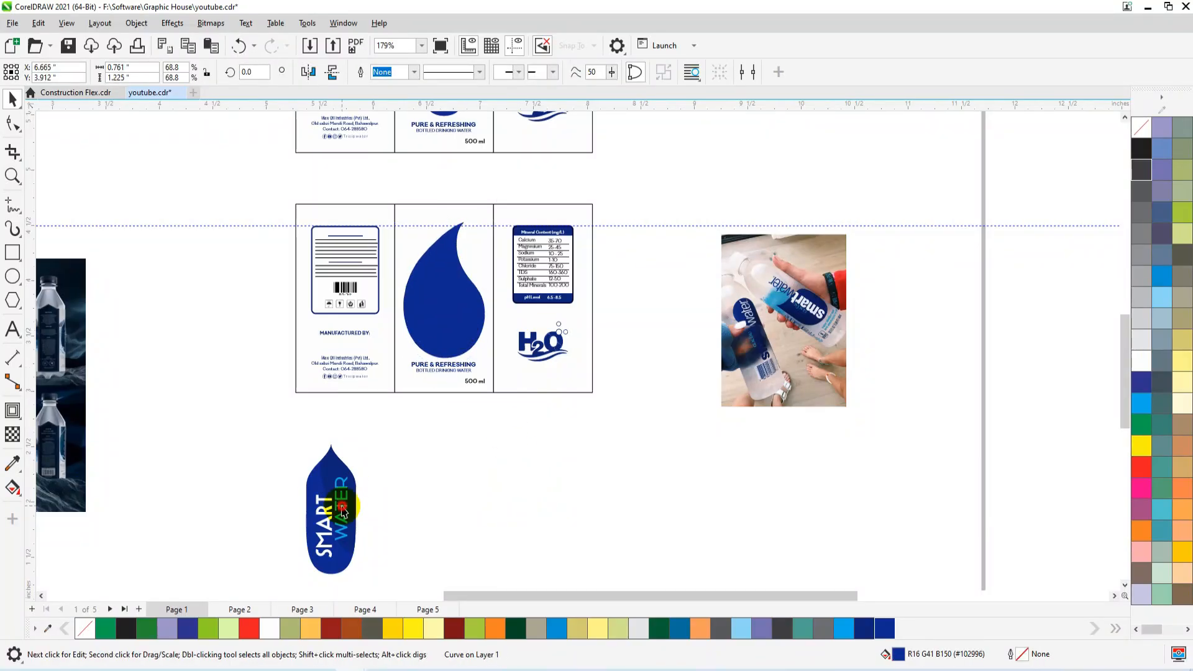
# Ungroup the old emblem and move its SMART and WATER texts side by side onto the new drop.
pyautogui.click(342, 504)
pyautogui.click(501, 73)
pyautogui.click(478, 540)
pyautogui.moveTo(328, 519); pyautogui.dragTo(437, 326)
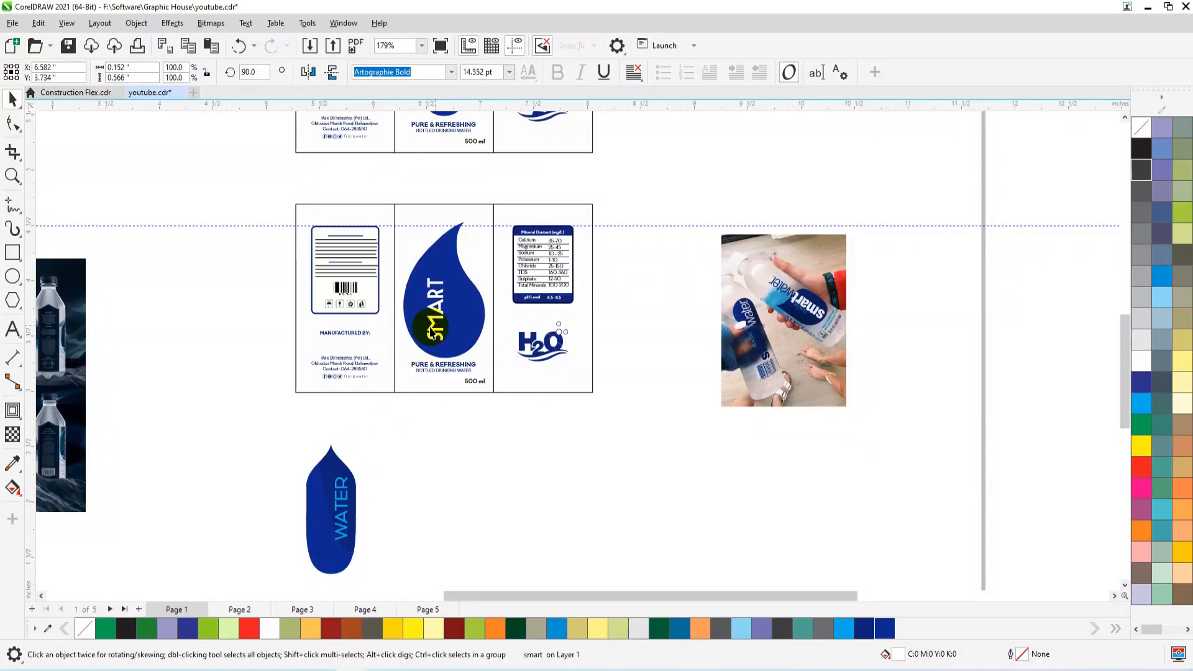
pyautogui.moveTo(341, 521); pyautogui.dragTo(463, 323)
pyautogui.click(463, 322)
pyautogui.moveTo(519, 449); pyautogui.dragTo(444, 240)
pyautogui.press('Delete')
pyautogui.hotkey('ctrl', 'v')
pyautogui.click(504, 436)
# Enlarge the SMART text on the drop to about 22.3 pt and reposition it beside WATER.
pyautogui.press('F2')
pyautogui.moveTo(547, 207); pyautogui.dragTo(396, 365)
pyautogui.click(478, 386)
pyautogui.click(490, 353)
pyautogui.scroll(-1, 497, 310)
pyautogui.click(493, 327)
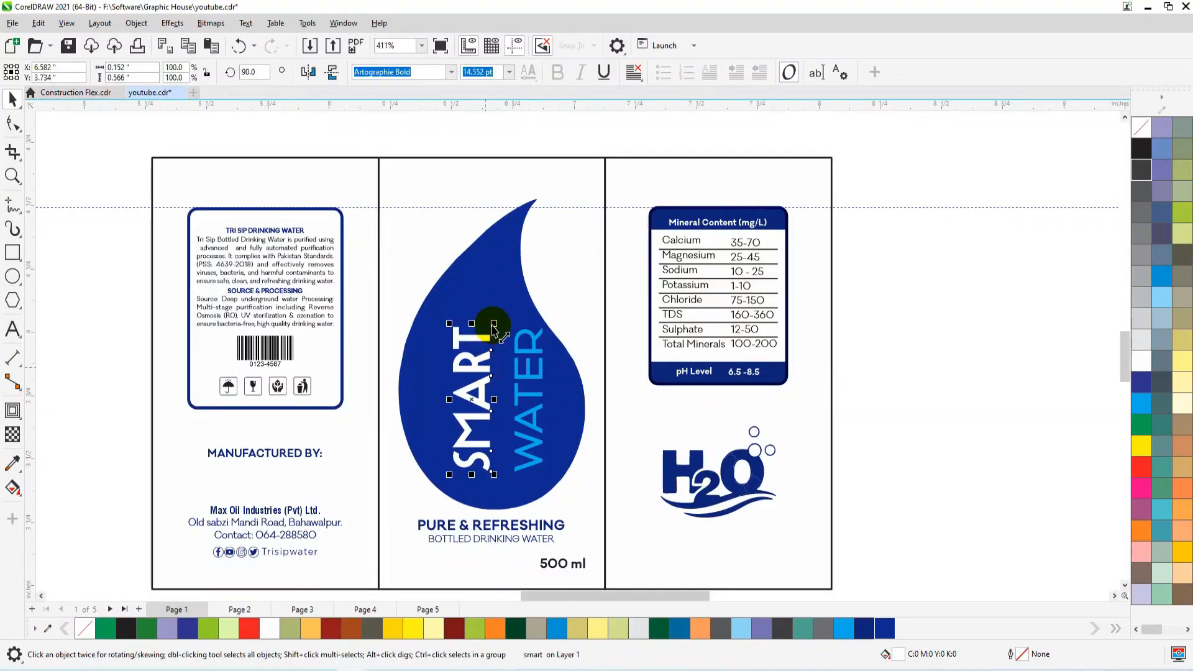
pyautogui.moveTo(494, 323); pyautogui.dragTo(521, 244)
pyautogui.moveTo(497, 346); pyautogui.dragTo(493, 371)
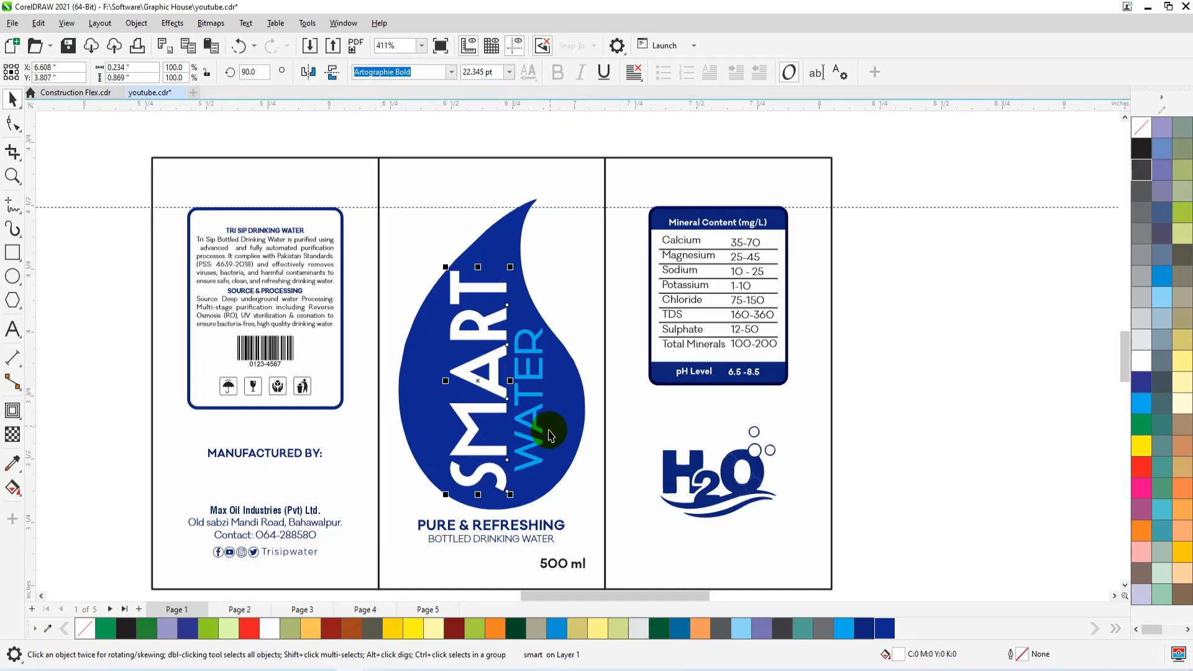
# Duplicate the WATER text, change the copy to a ® symbol, and place it small just above the end of SMART.
pyautogui.moveTo(542, 431); pyautogui.dragTo(515, 326)
pyautogui.doubleClick(500, 322)
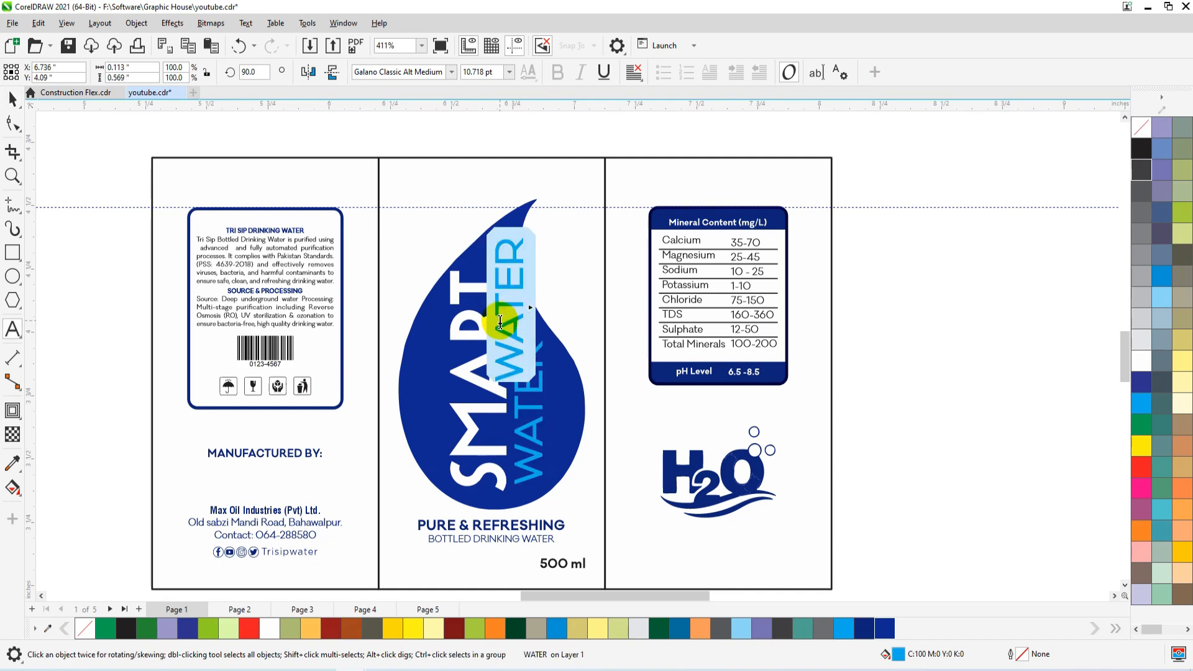
pyautogui.press('Delete')
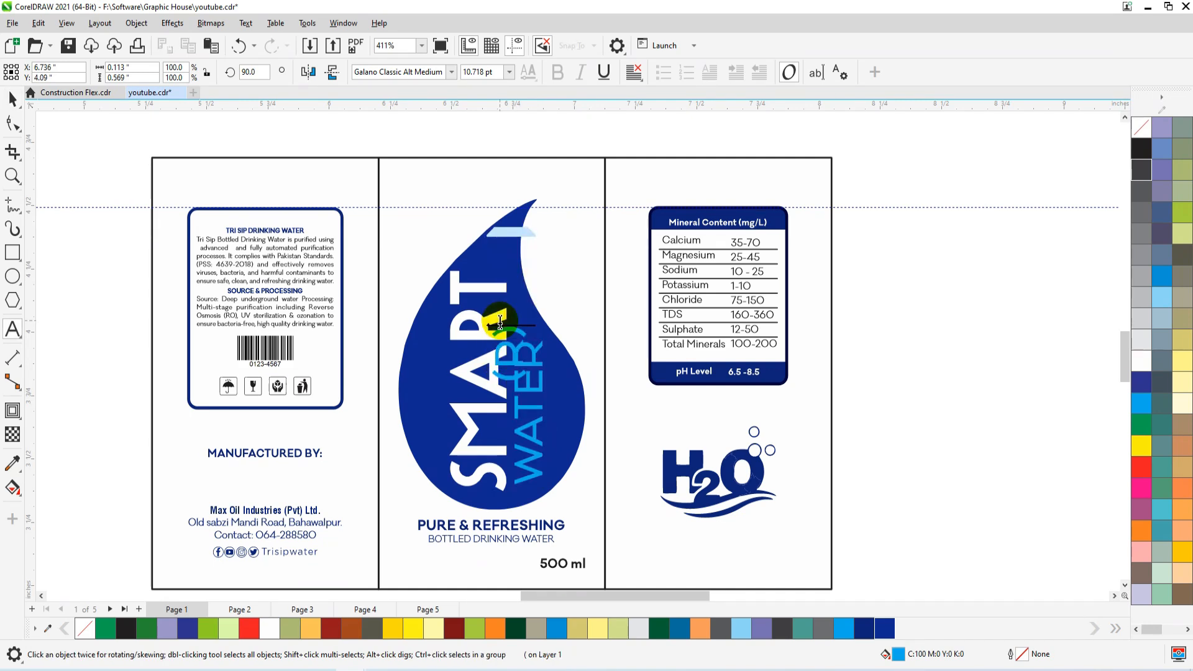
pyautogui.click(13, 96)
pyautogui.click(513, 380)
pyautogui.moveTo(503, 371); pyautogui.dragTo(491, 258)
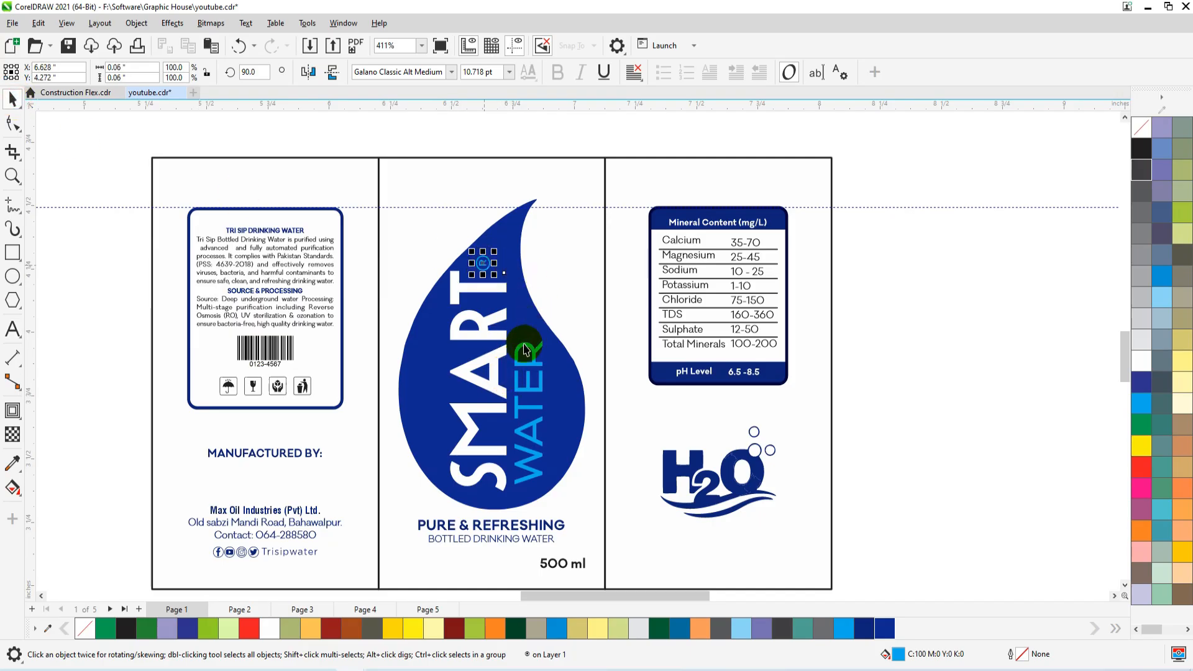
# Duplicate the blue drop with the copy offset toward its lower right and fill the copy with darker blue #0E237C.
pyautogui.scroll(-2, 500, 424)
pyautogui.click(540, 432)
pyautogui.scroll(3, 539, 429)
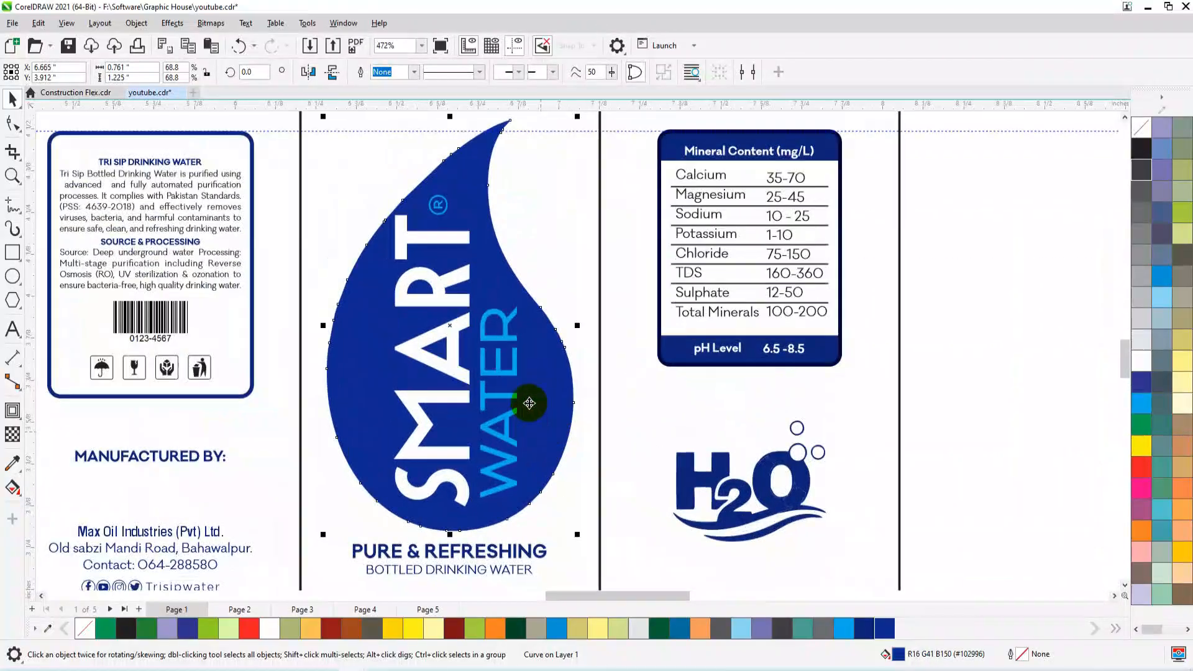
pyautogui.moveTo(546, 351); pyautogui.dragTo(572, 395)
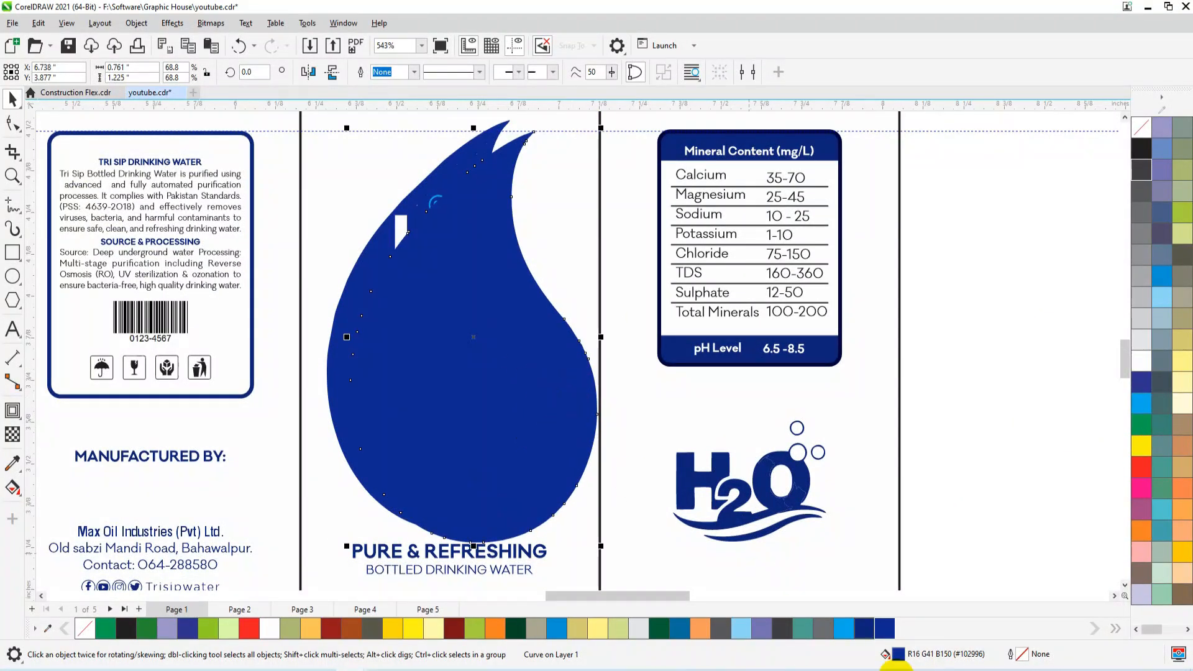
pyautogui.click(864, 628)
# Shift the dark drop copy farther down and right, and rotate it clockwise to about 335.5 degrees.
pyautogui.scroll(-1, 578, 396)
pyautogui.moveTo(550, 401); pyautogui.dragTo(571, 426)
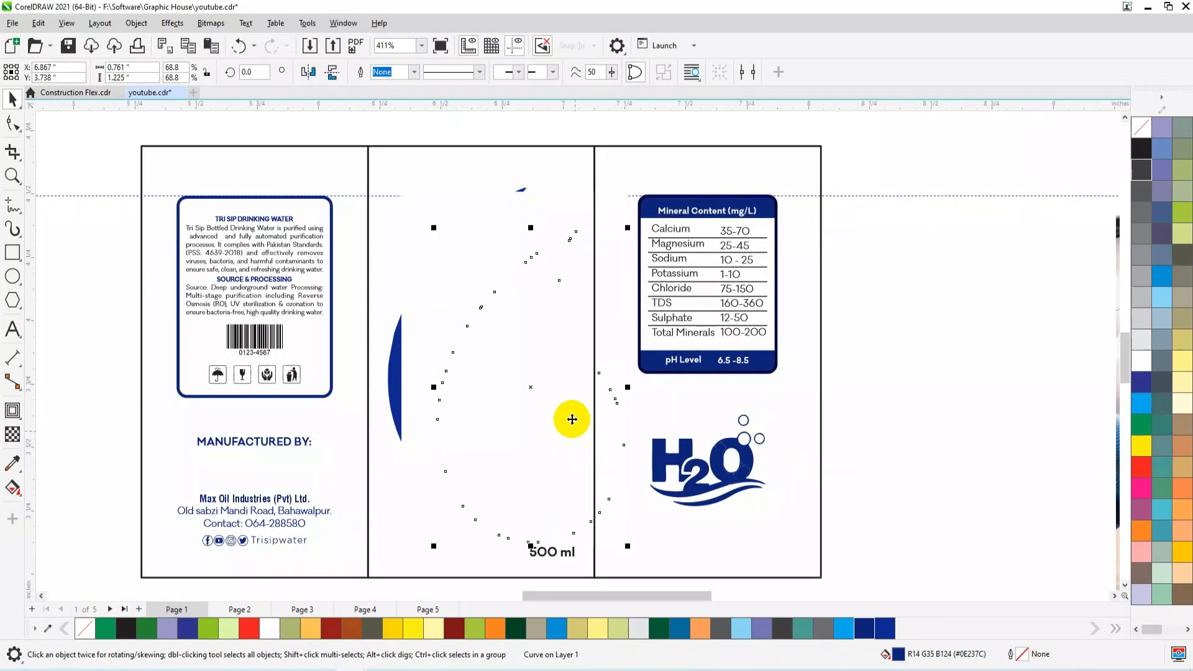
pyautogui.moveTo(631, 224); pyautogui.dragTo(660, 325)
# PowerClip the rotated dark drop inside the original drop as a shading layer behind the SMART WATER text.
pyautogui.click(482, 436)
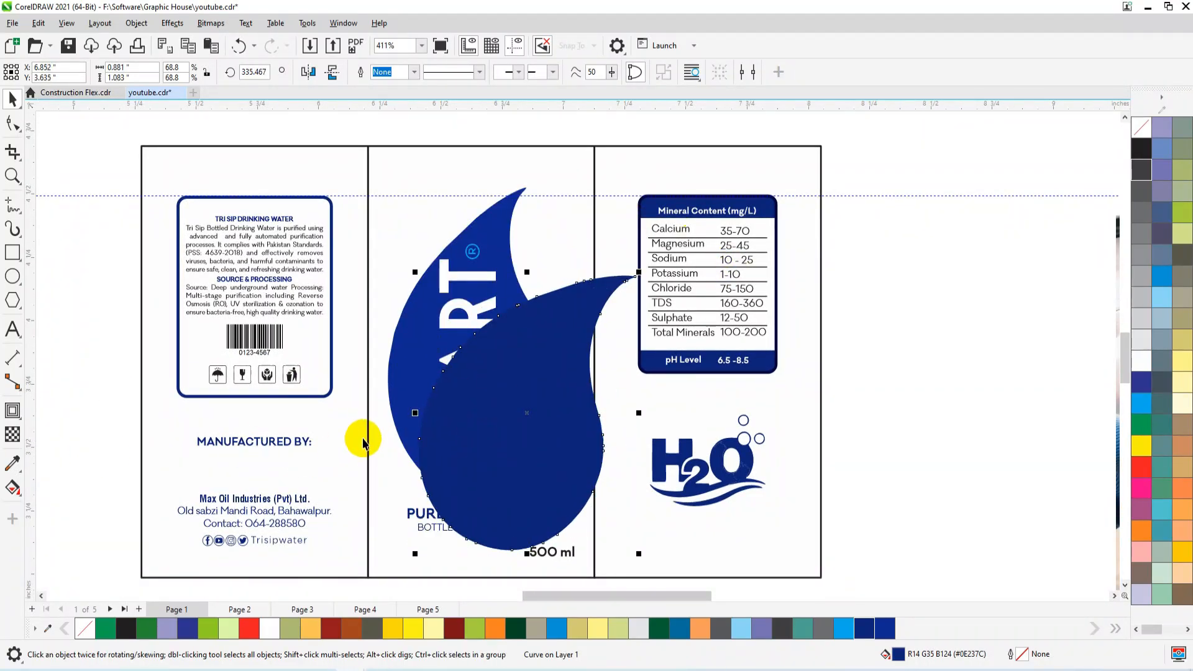
pyautogui.rightClick(481, 435)
pyautogui.click(529, 378)
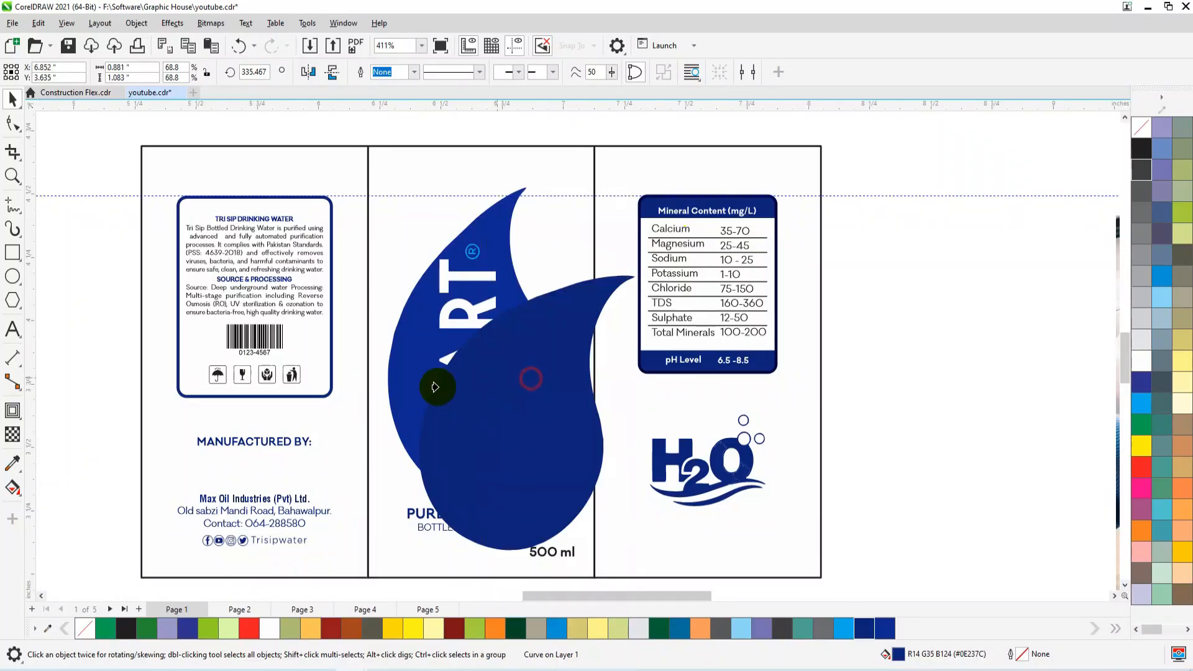
pyautogui.click(403, 393)
pyautogui.click(953, 338)
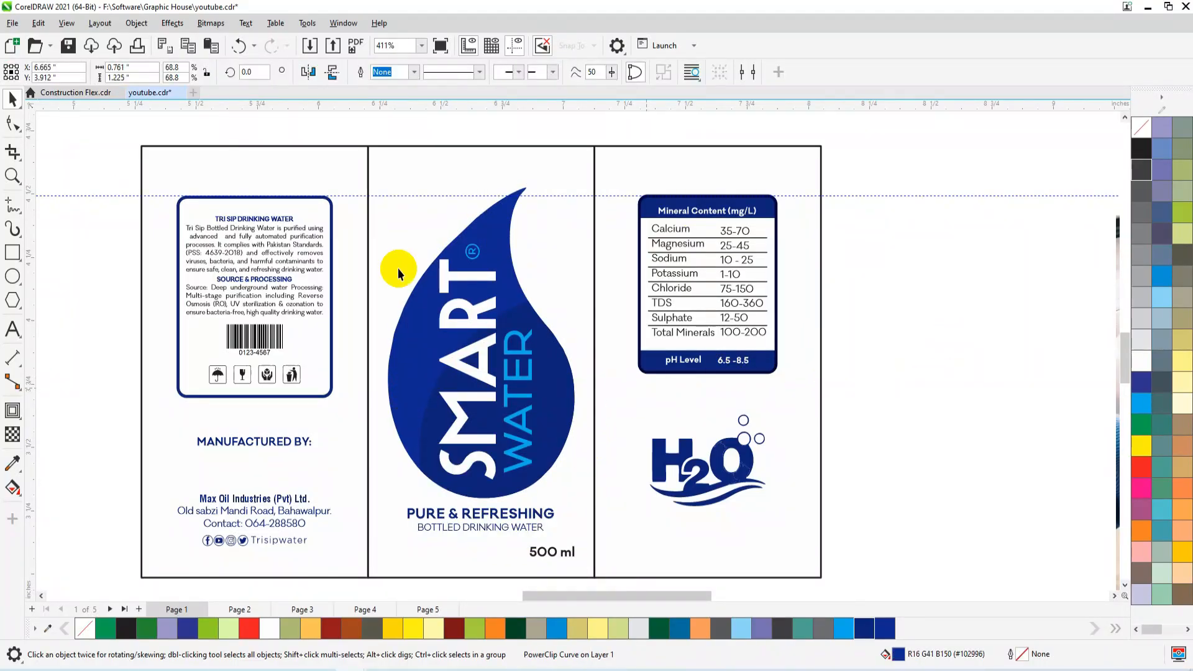
# Group the SMART, WATER and ® texts, centre the group horizontally on the drop, and nudge it slightly right.
pyautogui.moveTo(415, 132); pyautogui.dragTo(551, 491)
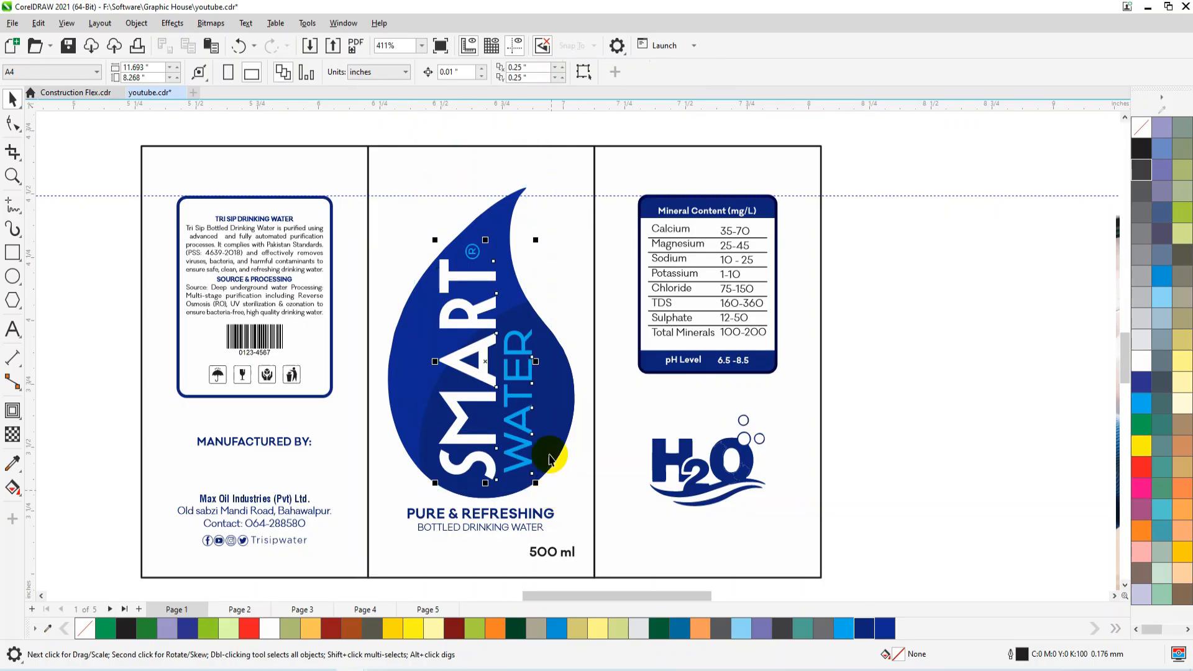
pyautogui.keyDown('shift'); pyautogui.click(553, 422); pyautogui.keyUp('shift')
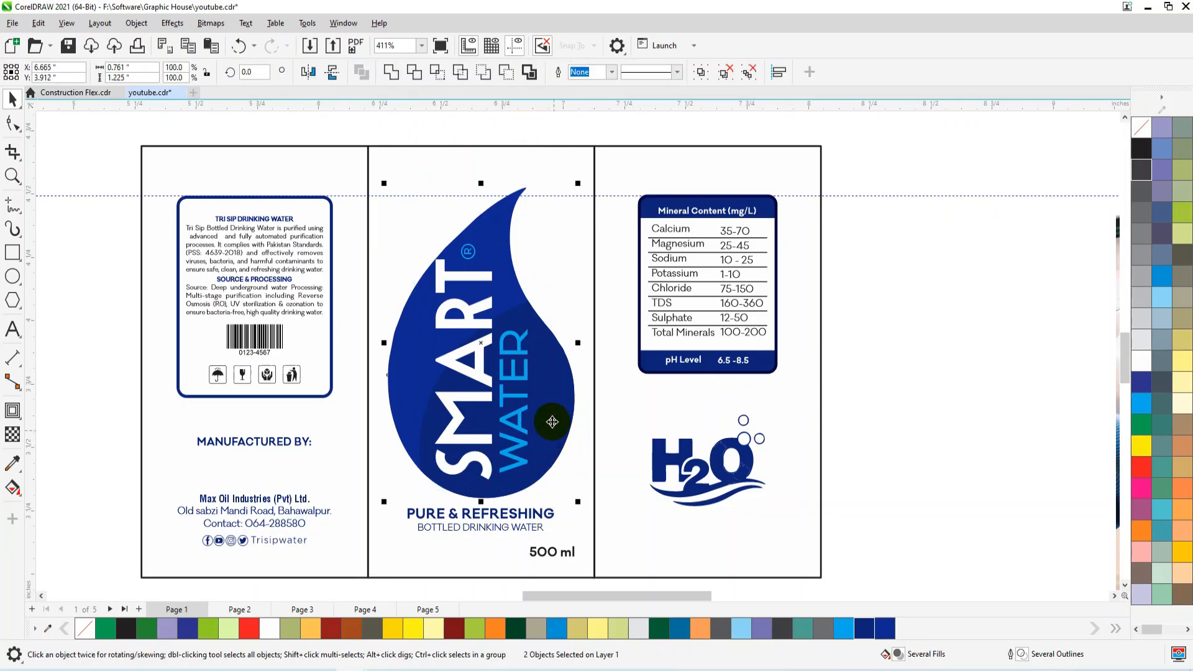
pyautogui.click(570, 344)
pyautogui.click(519, 345)
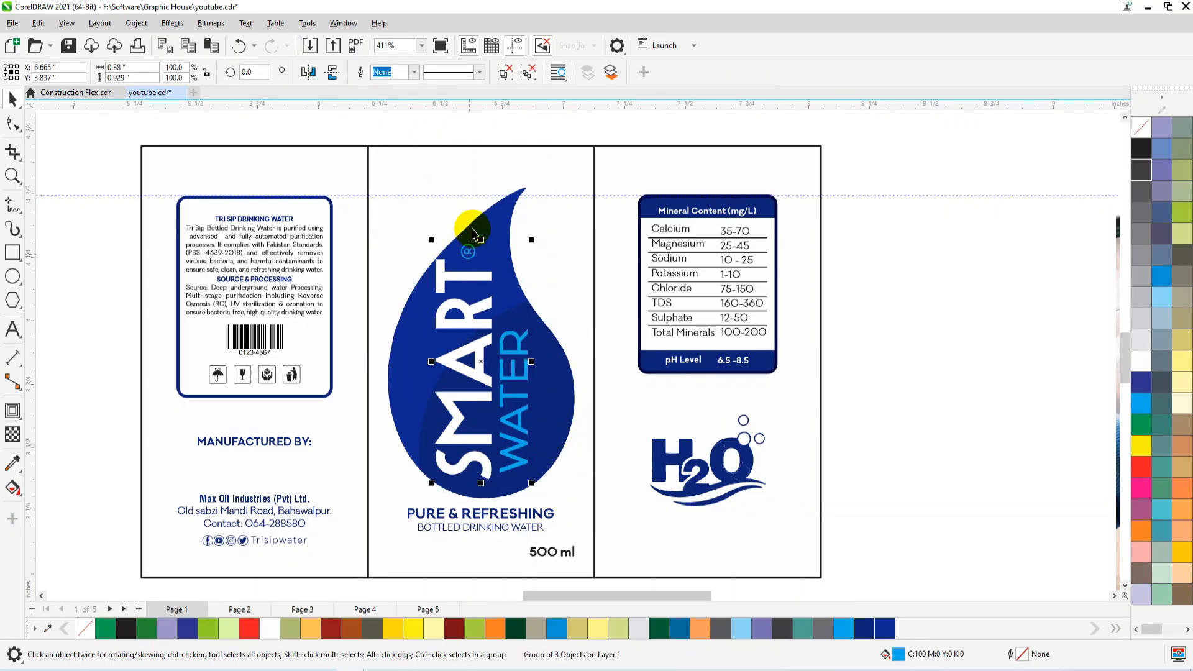
pyautogui.moveTo(440, 276); pyautogui.dragTo(444, 276)
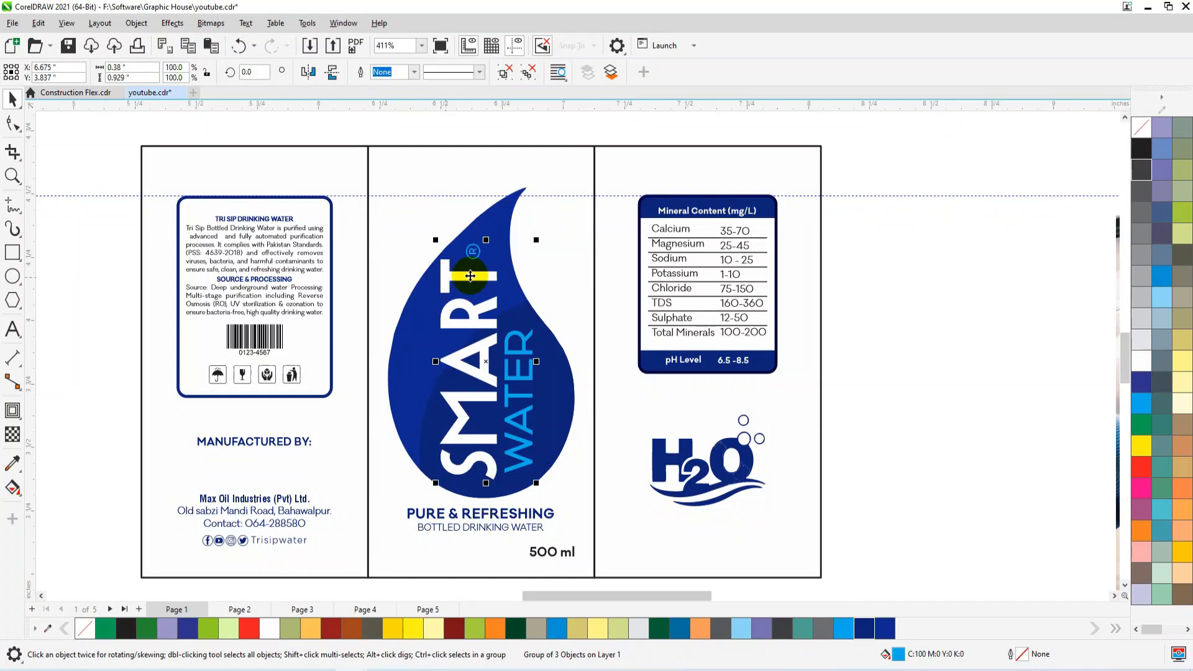
# Scale the text group down slightly and centre it horizontally with the drop and the middle panel.
pyautogui.moveTo(533, 243); pyautogui.dragTo(532, 239)
pyautogui.keyDown('shift'); pyautogui.click(551, 374); pyautogui.keyUp('shift')
pyautogui.keyDown('shift'); pyautogui.click(570, 269); pyautogui.keyUp('shift')
pyautogui.press('c')
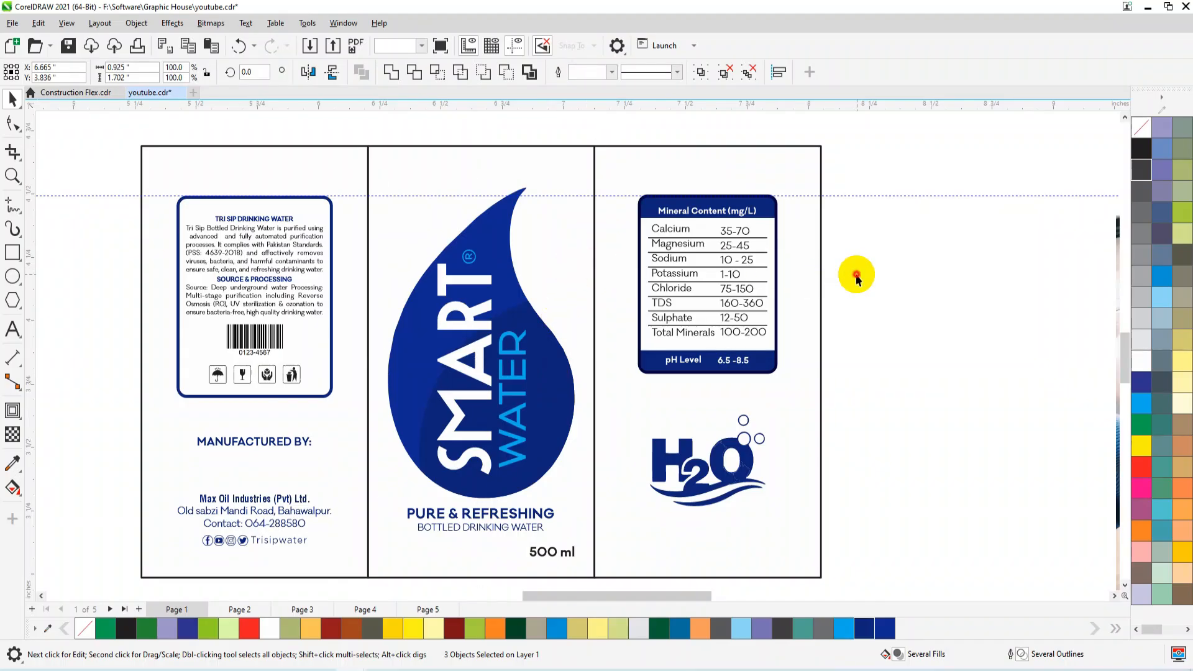
pyautogui.click(856, 278)
# Select both label versions and fit them in the view for comparison.
pyautogui.scroll(-3, 560, 379)
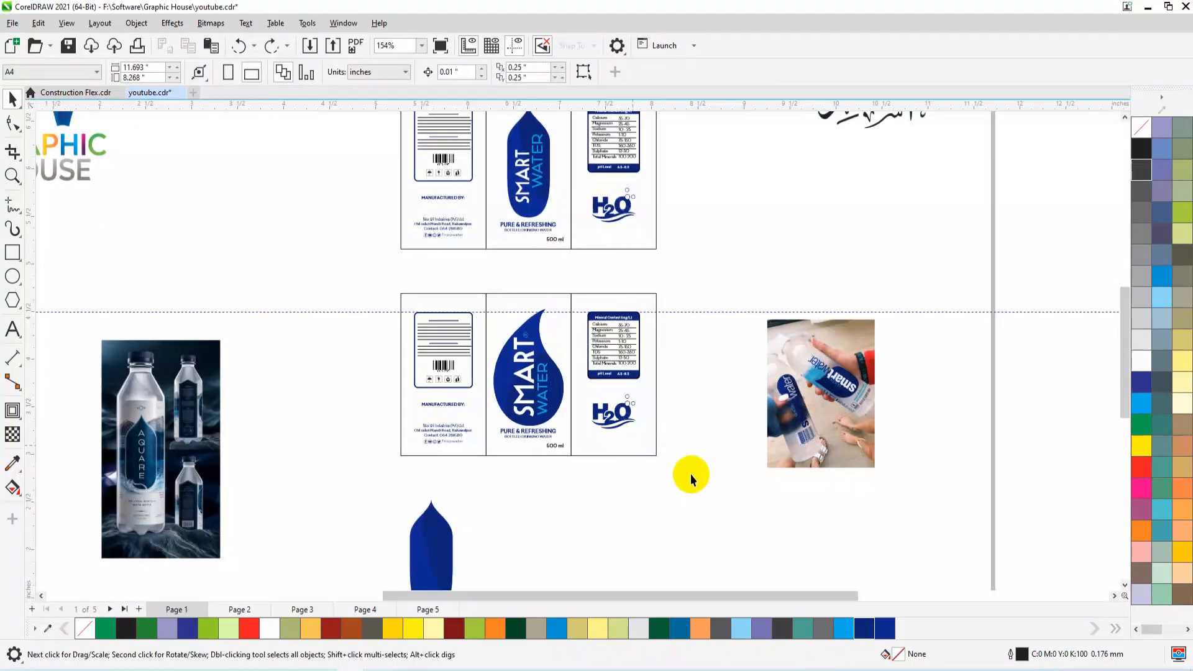
pyautogui.scroll(-1, 686, 473)
pyautogui.moveTo(705, 472); pyautogui.dragTo(375, 126)
pyautogui.hotkey('shift', 'F2')
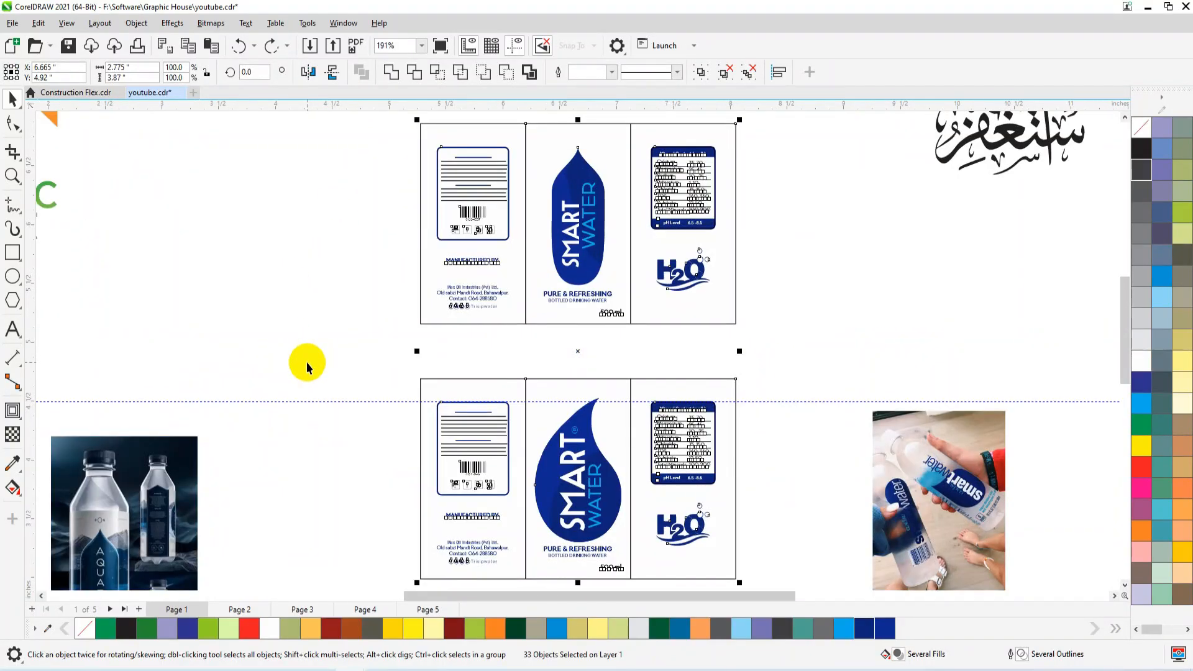